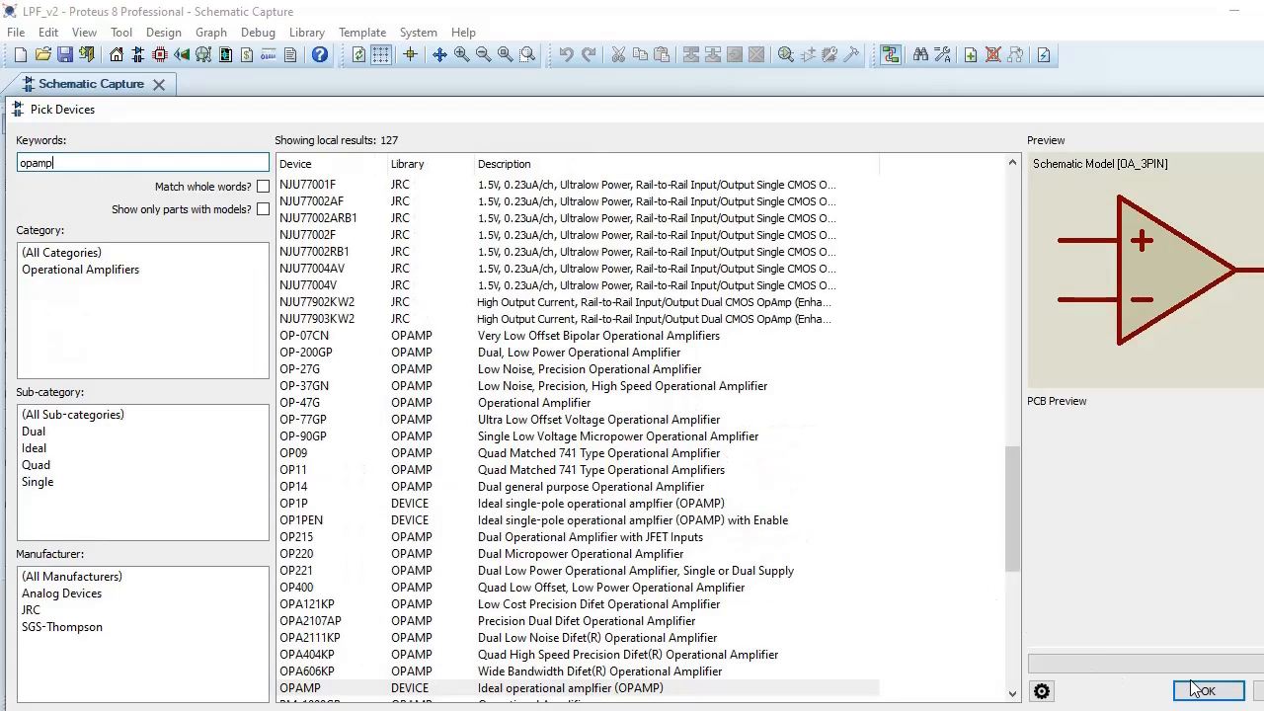
Step: Add the ideal OPAMP device from the library and place it at the centre of the schematic sheet
{"action": "left_click", "coordinate": [1202, 692]}
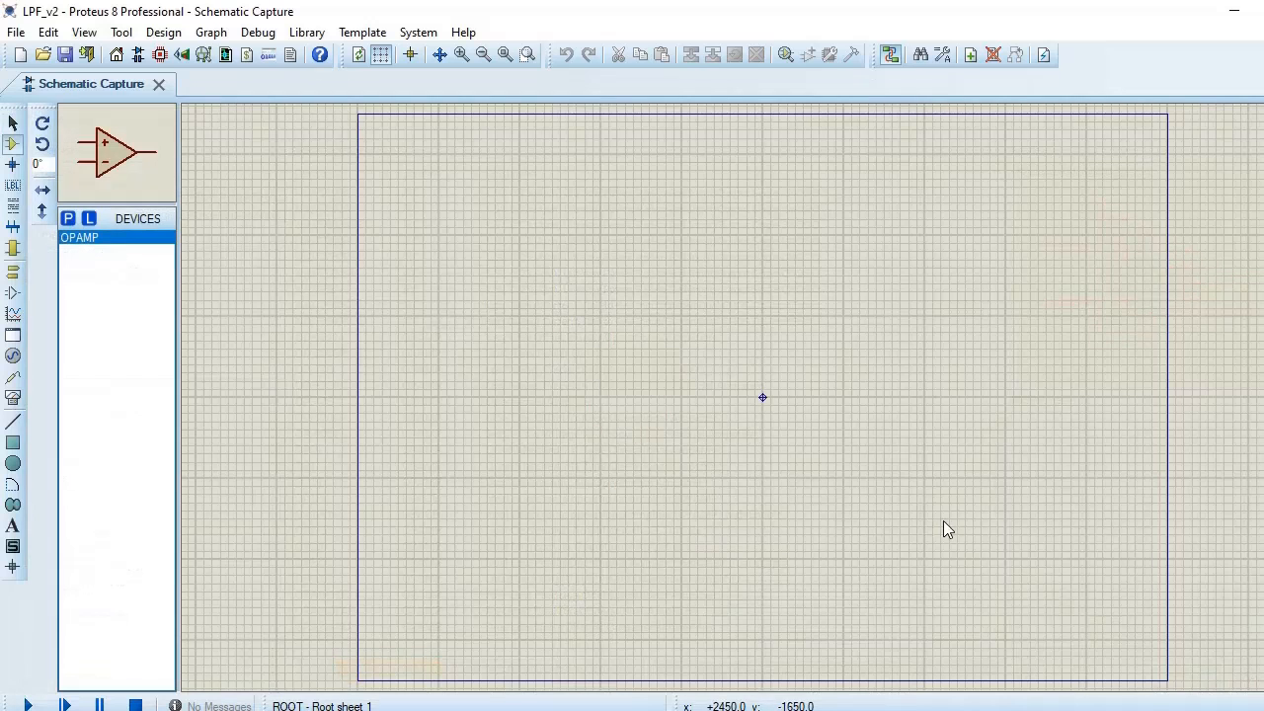
{"action": "left_click", "coordinate": [770, 414]}
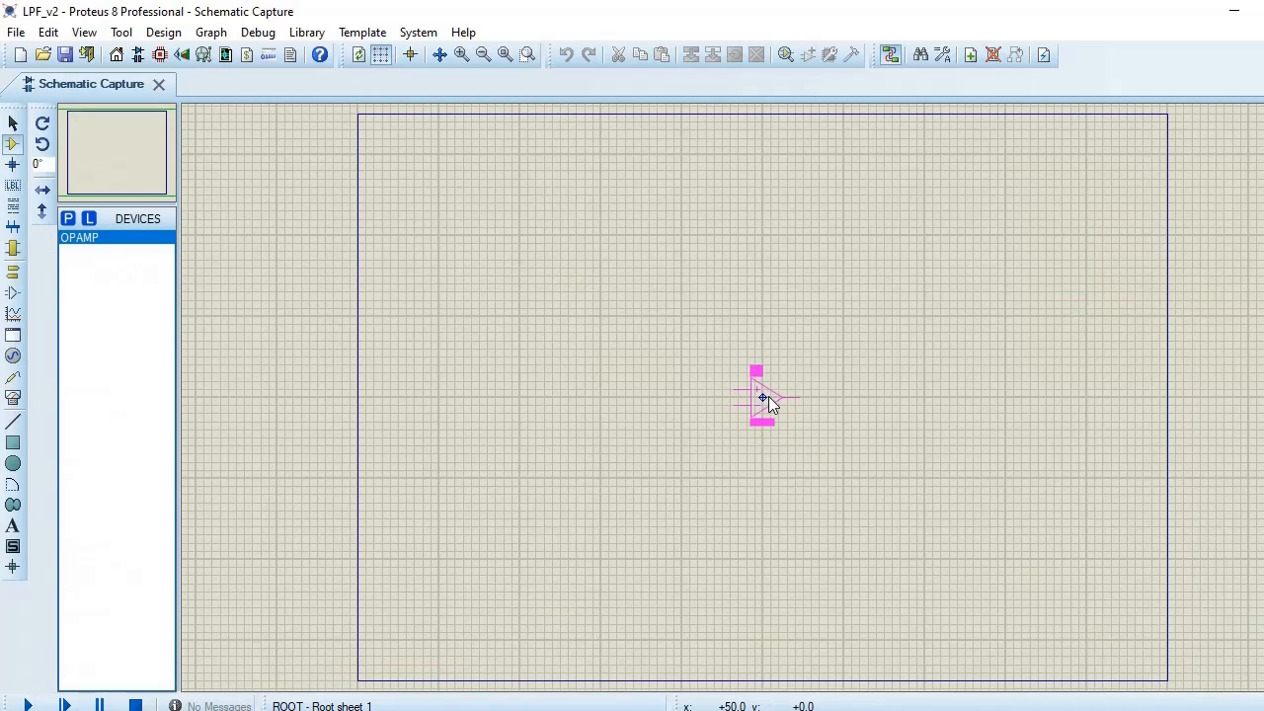
{"action": "left_click", "coordinate": [769, 396]}
{"action": "scroll", "coordinate": [763, 485], "scroll_direction": "up", "scroll_amount": 1}
{"action": "scroll", "coordinate": [763, 395], "scroll_direction": "up", "scroll_amount": 2}
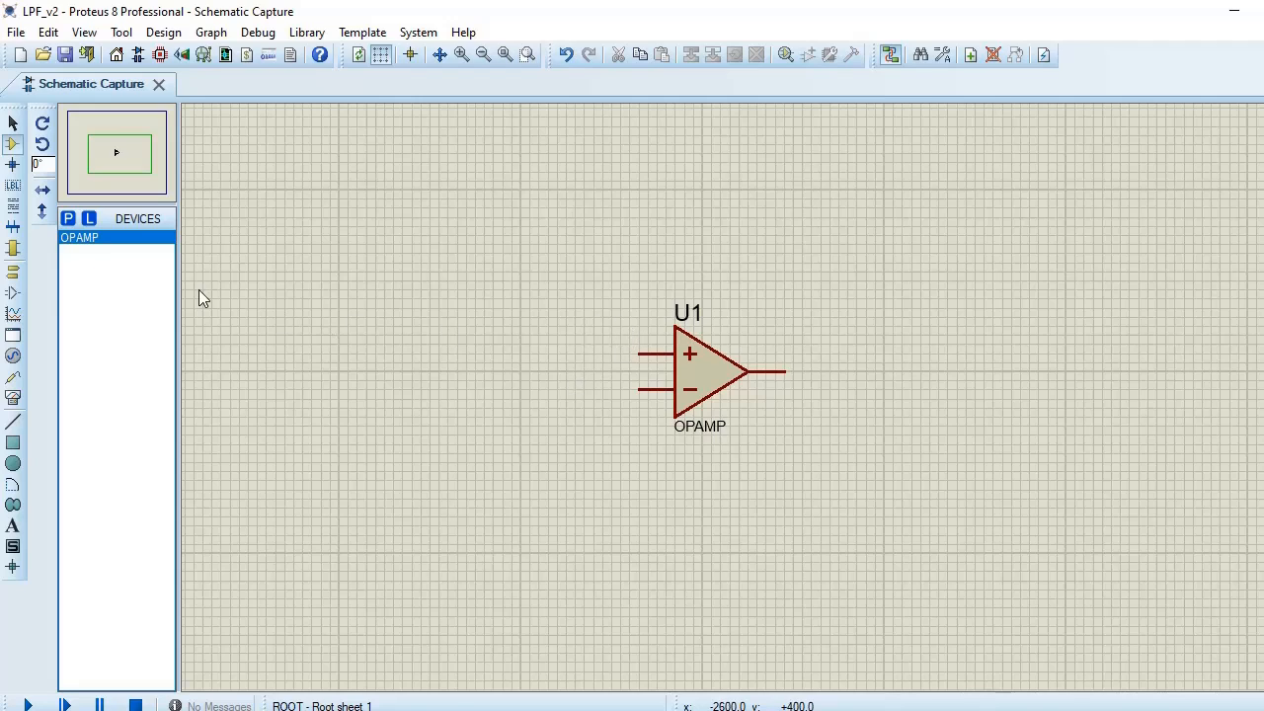
Step: Place an INPUT terminal level with the op-amp's non-inverting input, some distance before it, and label it vi
{"action": "left_click", "coordinate": [13, 272]}
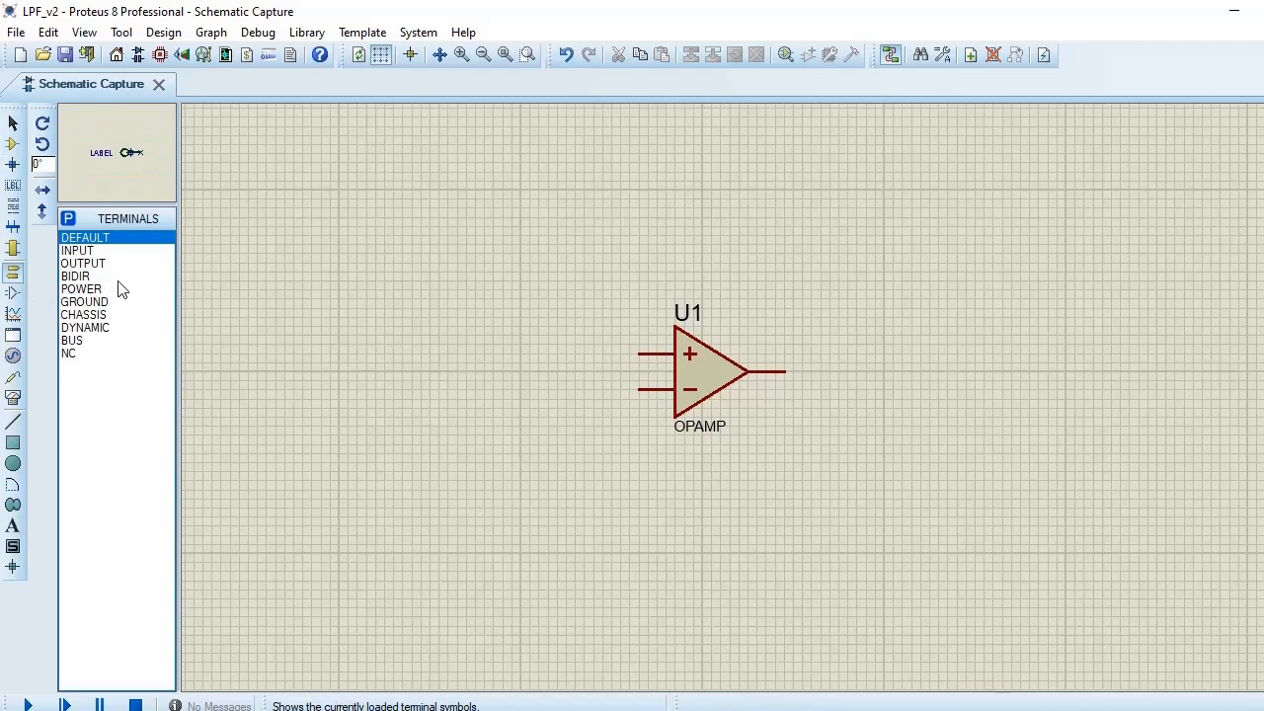
{"action": "left_click", "coordinate": [85, 253]}
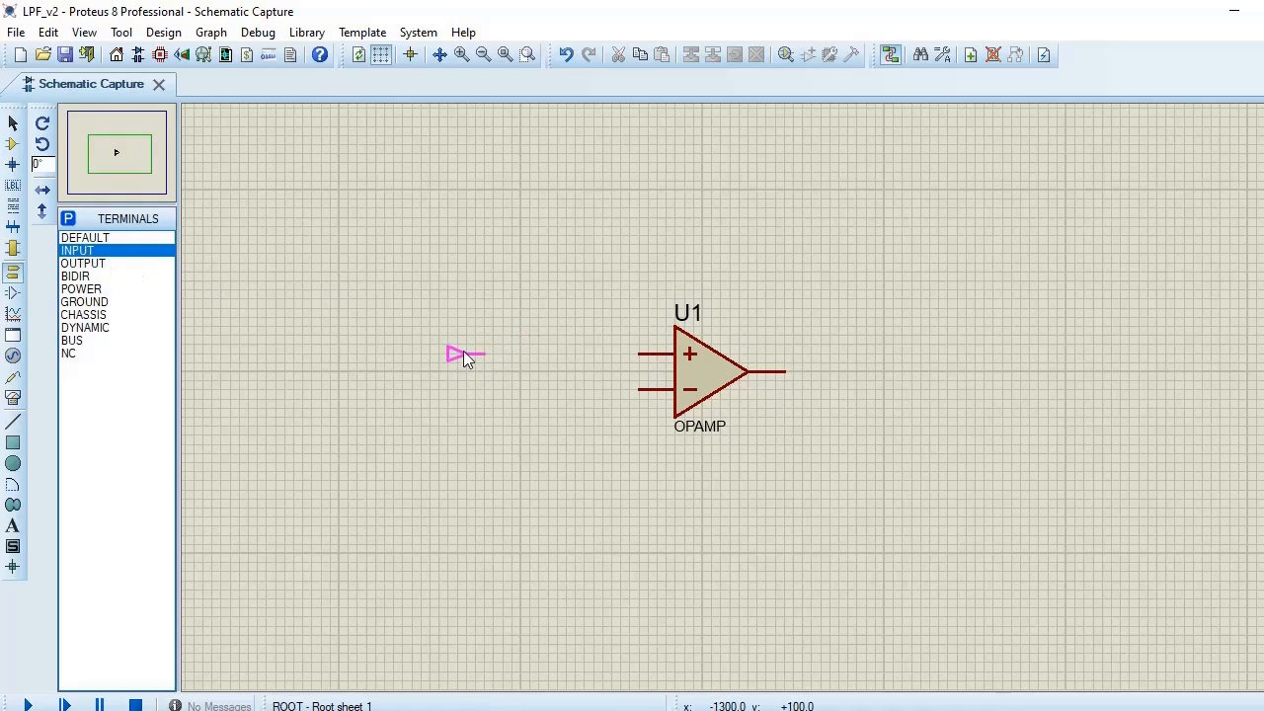
{"action": "left_click", "coordinate": [407, 357]}
{"action": "right_click", "coordinate": [390, 352]}
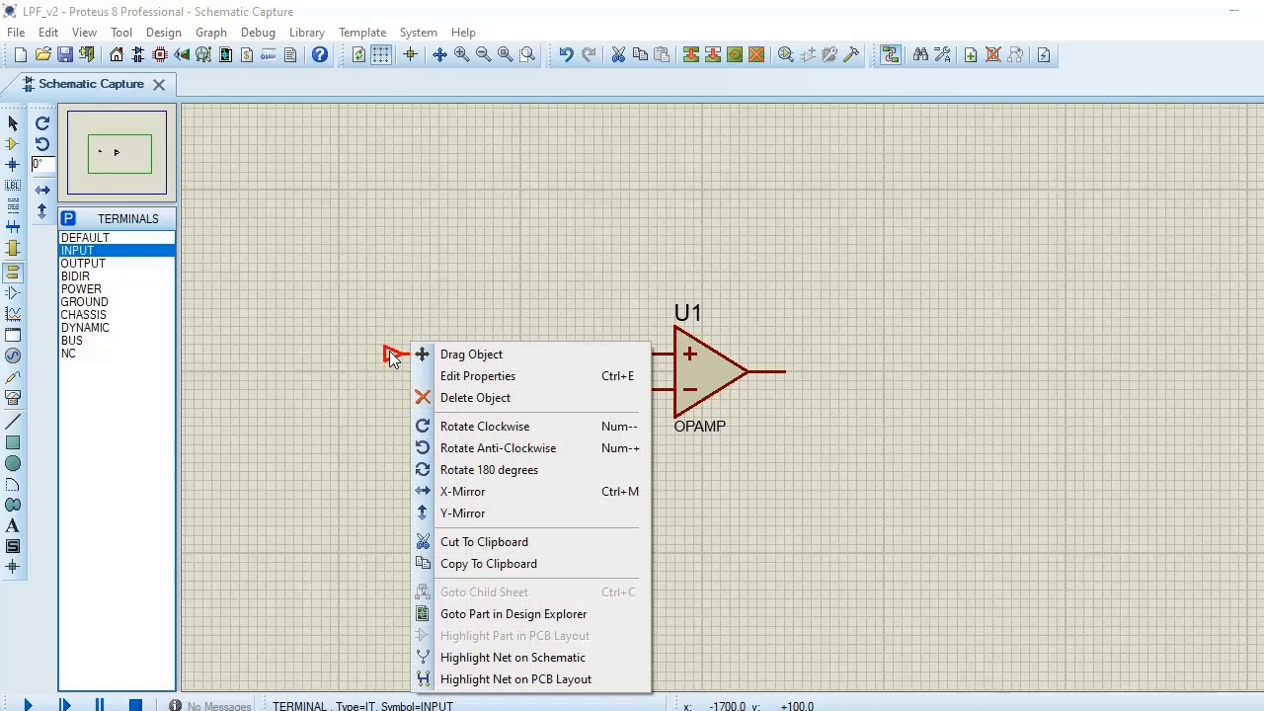
{"action": "left_click", "coordinate": [446, 375]}
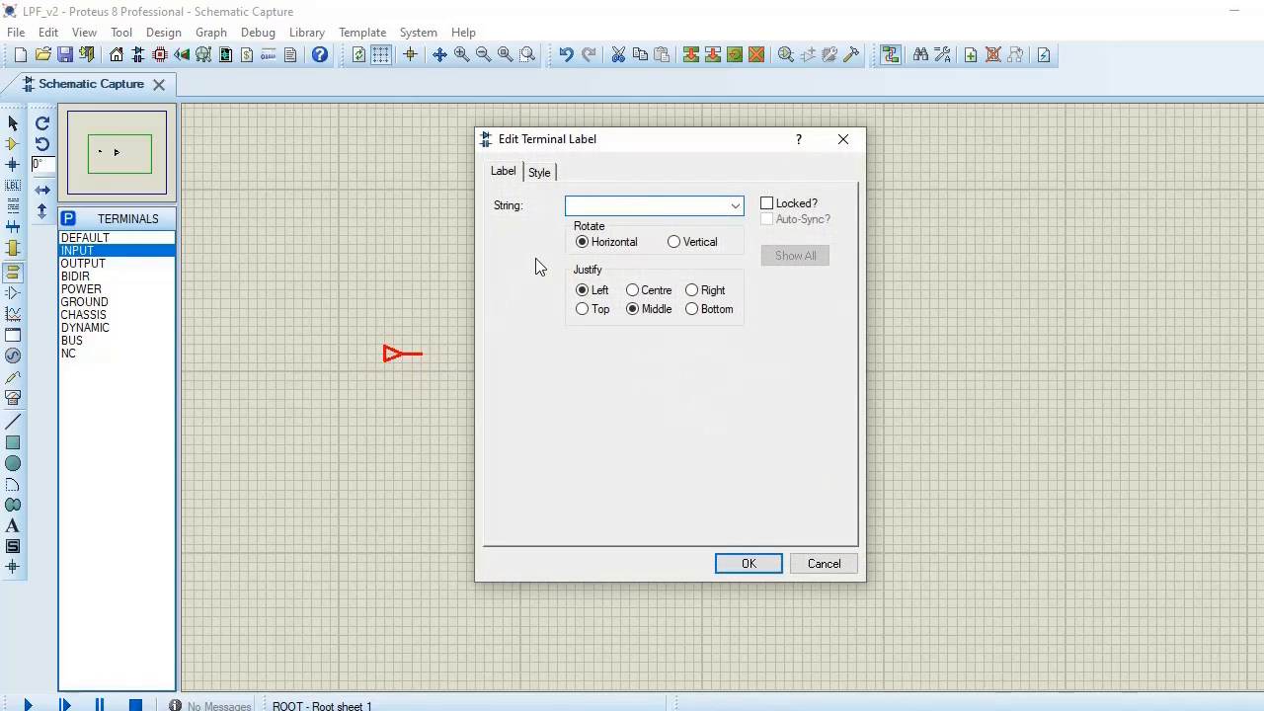
{"action": "type", "text": "vi"}
{"action": "left_click", "coordinate": [731, 564]}
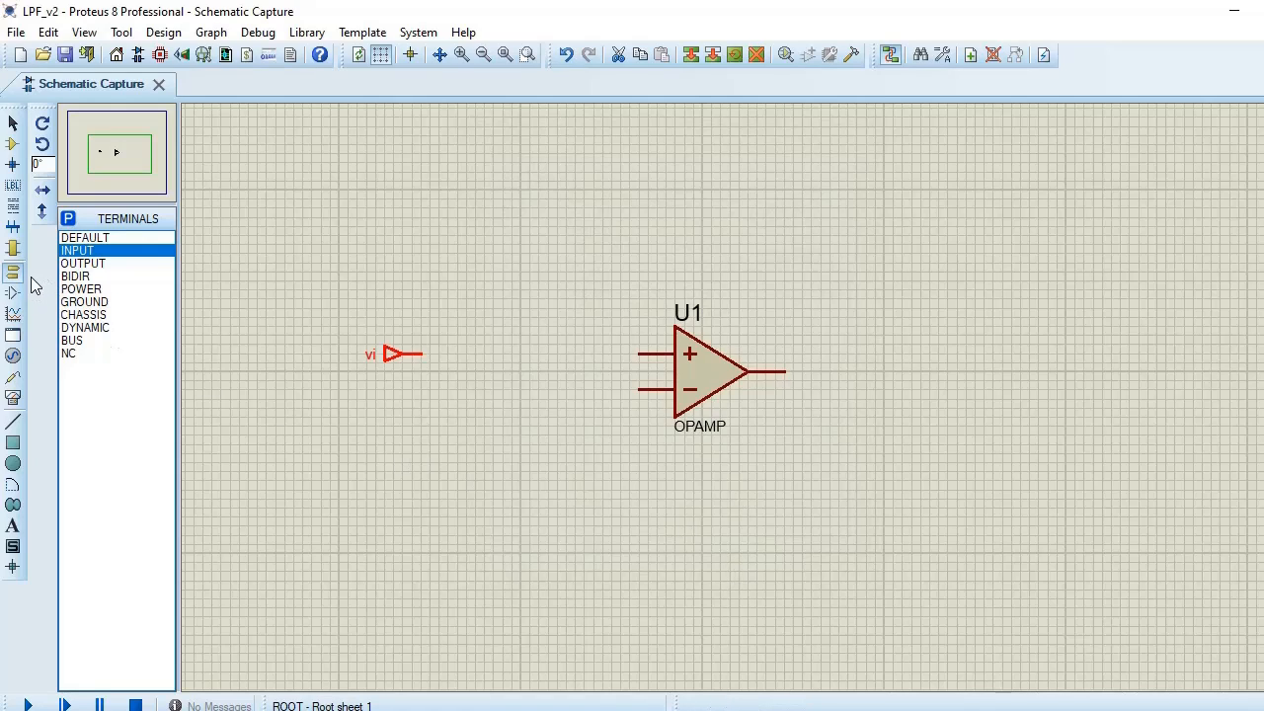
Step: Place an OUTPUT terminal in line with the op-amp's output and label it vo
{"action": "left_click", "coordinate": [84, 264]}
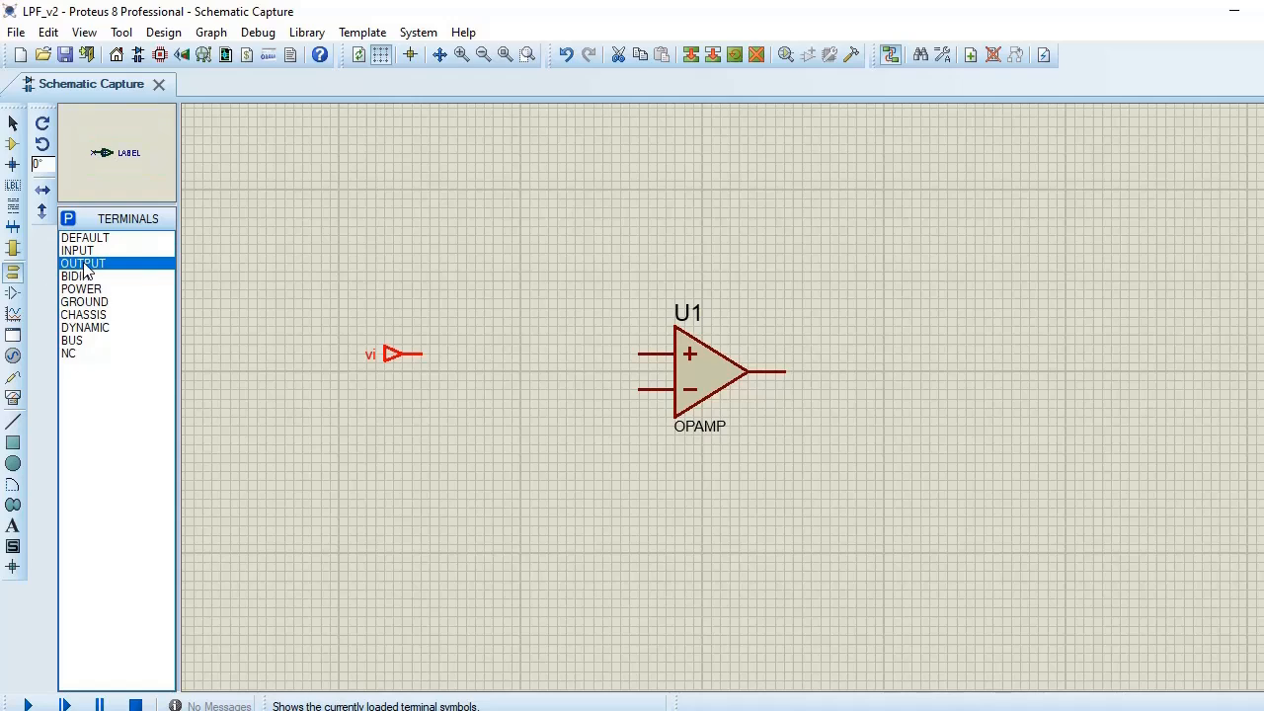
{"action": "left_click", "coordinate": [962, 374]}
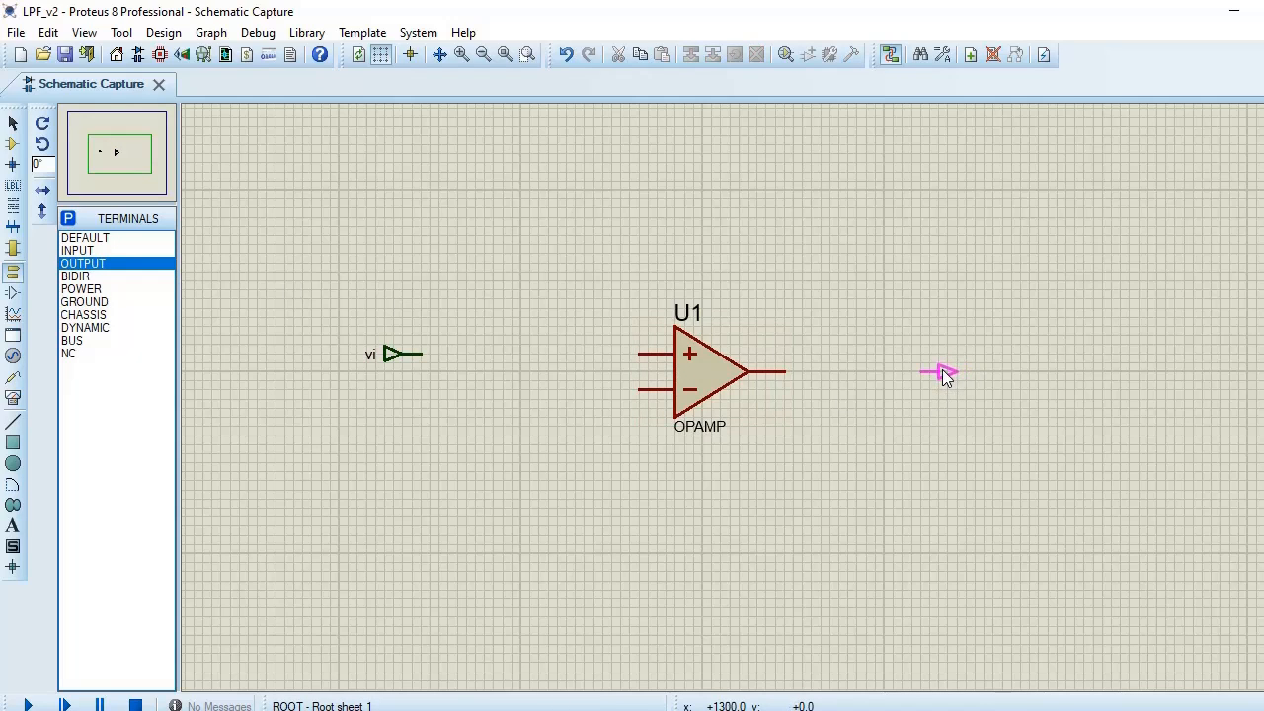
{"action": "left_click", "coordinate": [942, 373]}
{"action": "right_click", "coordinate": [944, 369]}
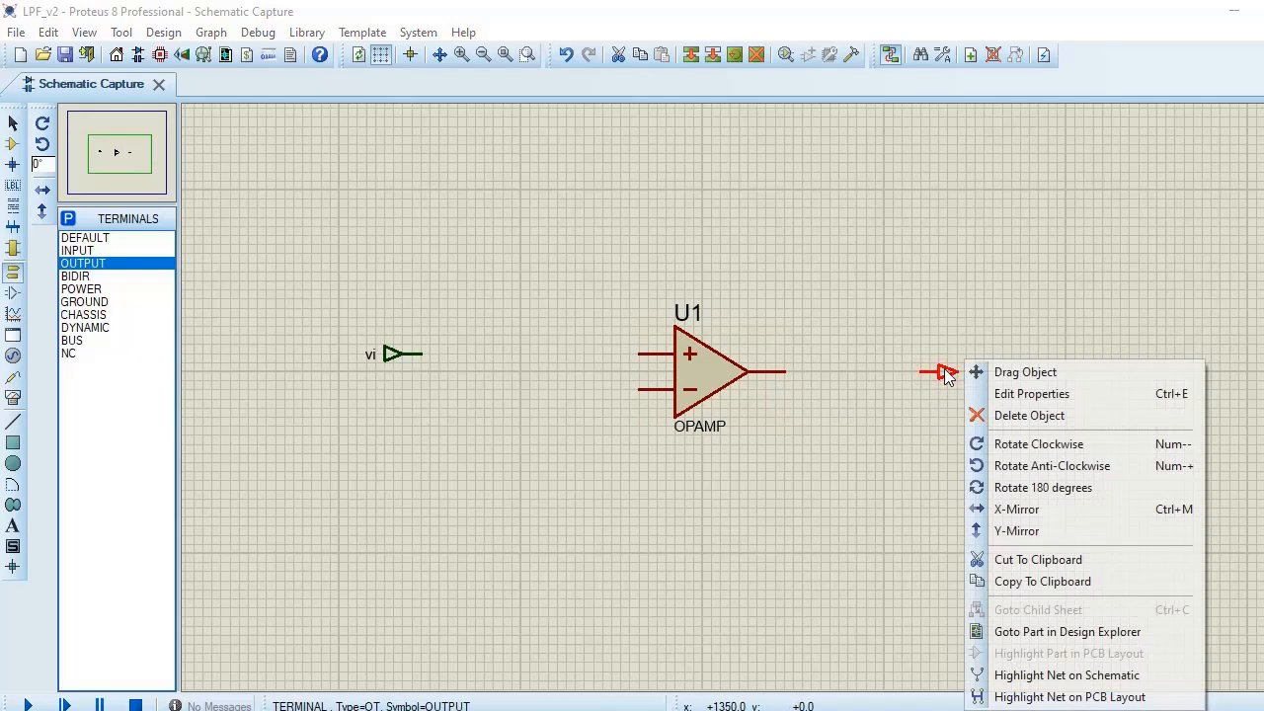
{"action": "left_click", "coordinate": [1008, 395]}
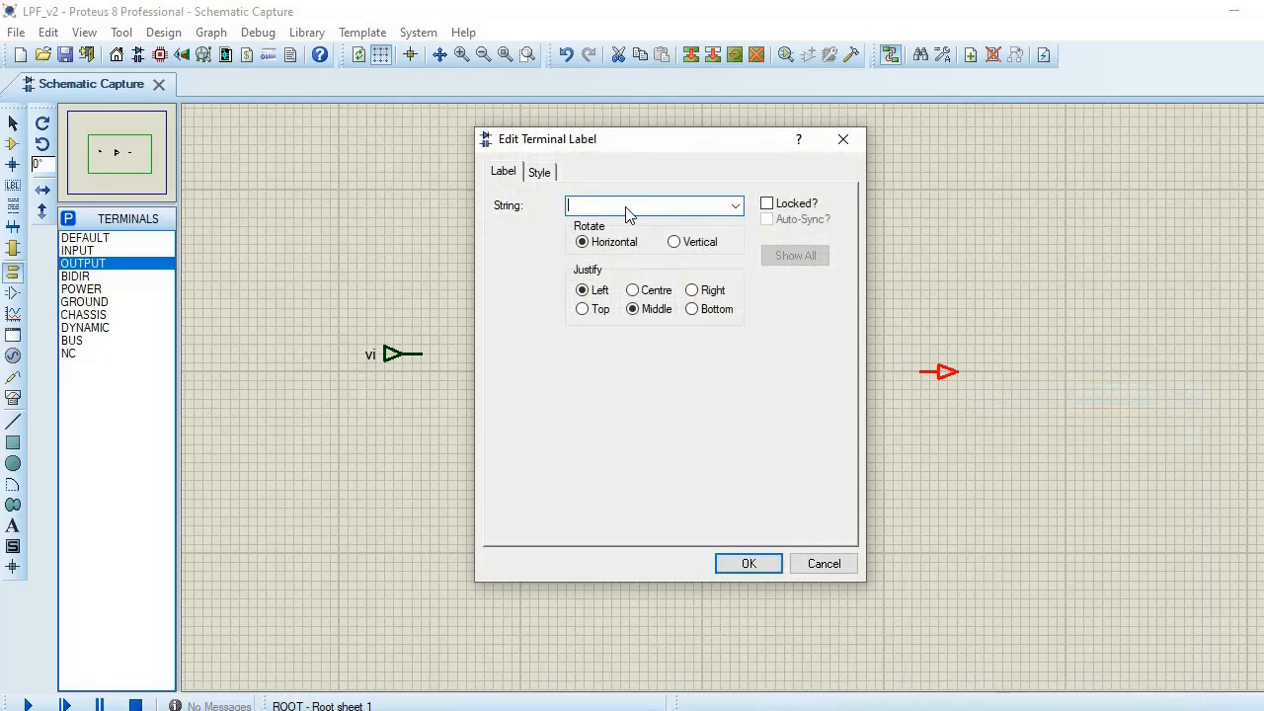
{"action": "type", "text": "vo"}
{"action": "left_click", "coordinate": [747, 563]}
{"action": "left_click", "coordinate": [663, 557]}
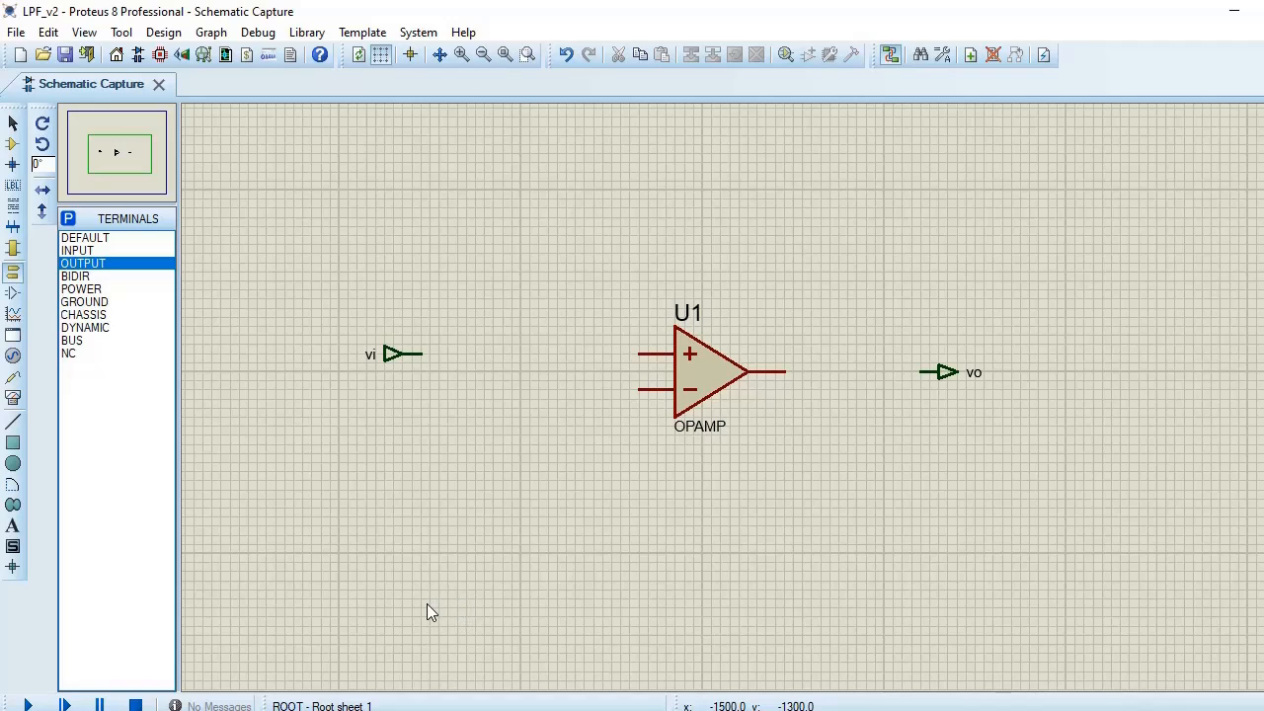
Step: Find the MINRES15K resistor in the device library and place it between the vi terminal and the op-amp's non-inverting input
{"action": "left_click", "coordinate": [13, 146]}
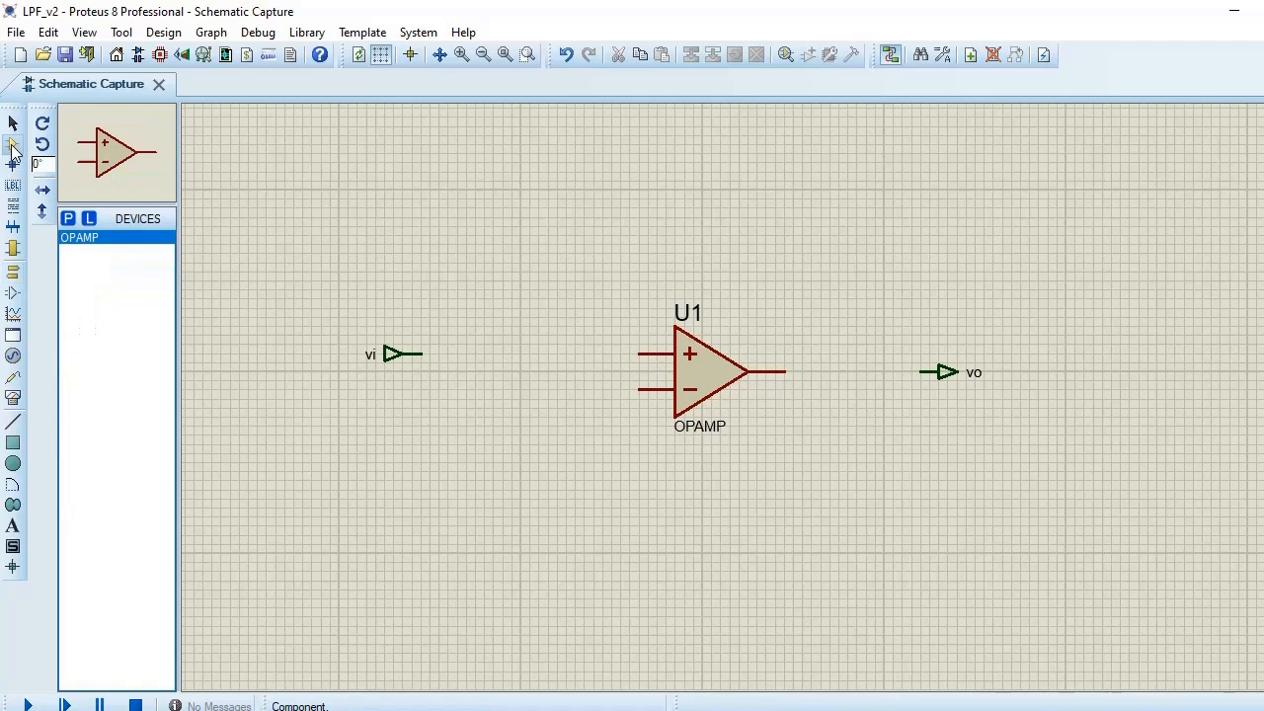
{"action": "left_click", "coordinate": [69, 219]}
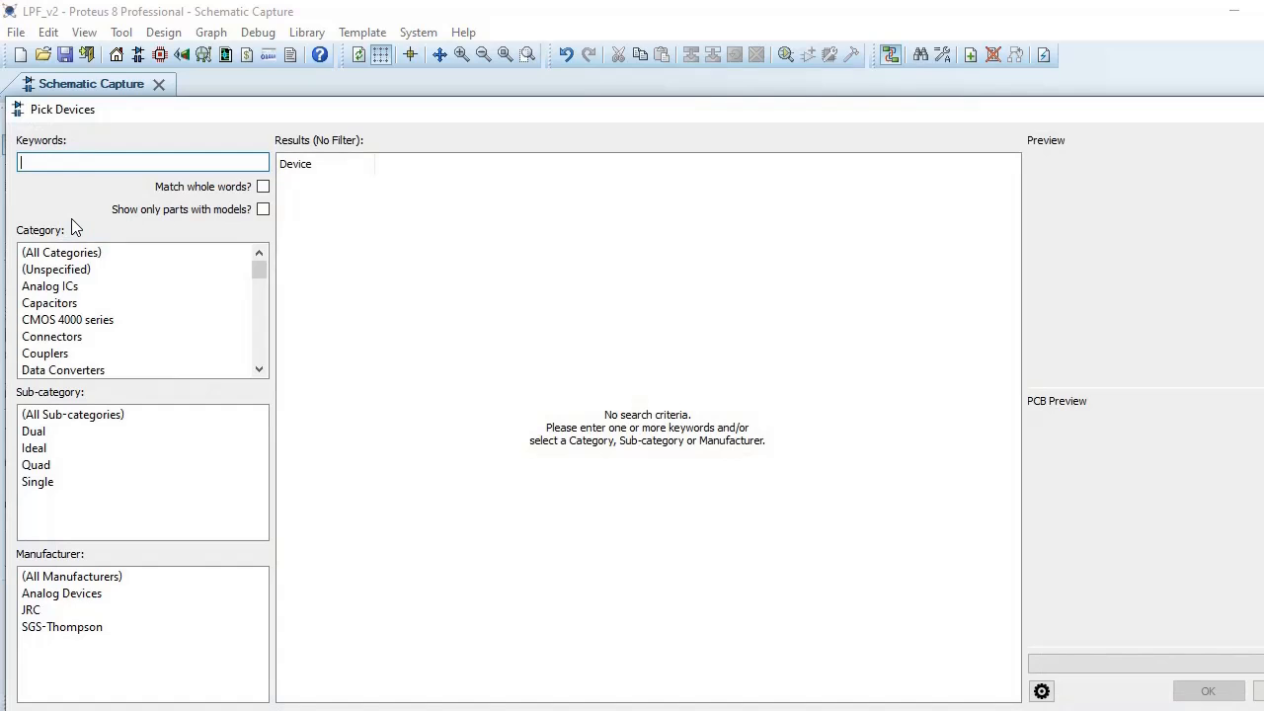
{"action": "type", "text": "min"}
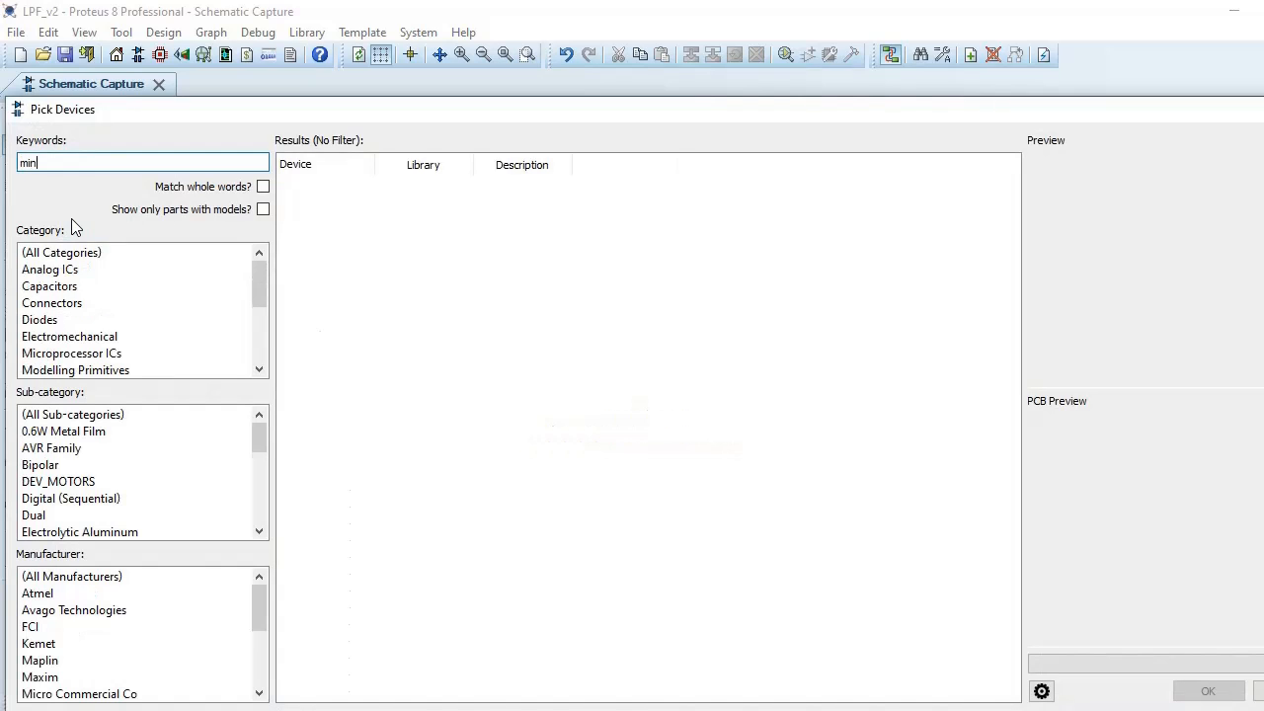
{"action": "type", "text": "res1"}
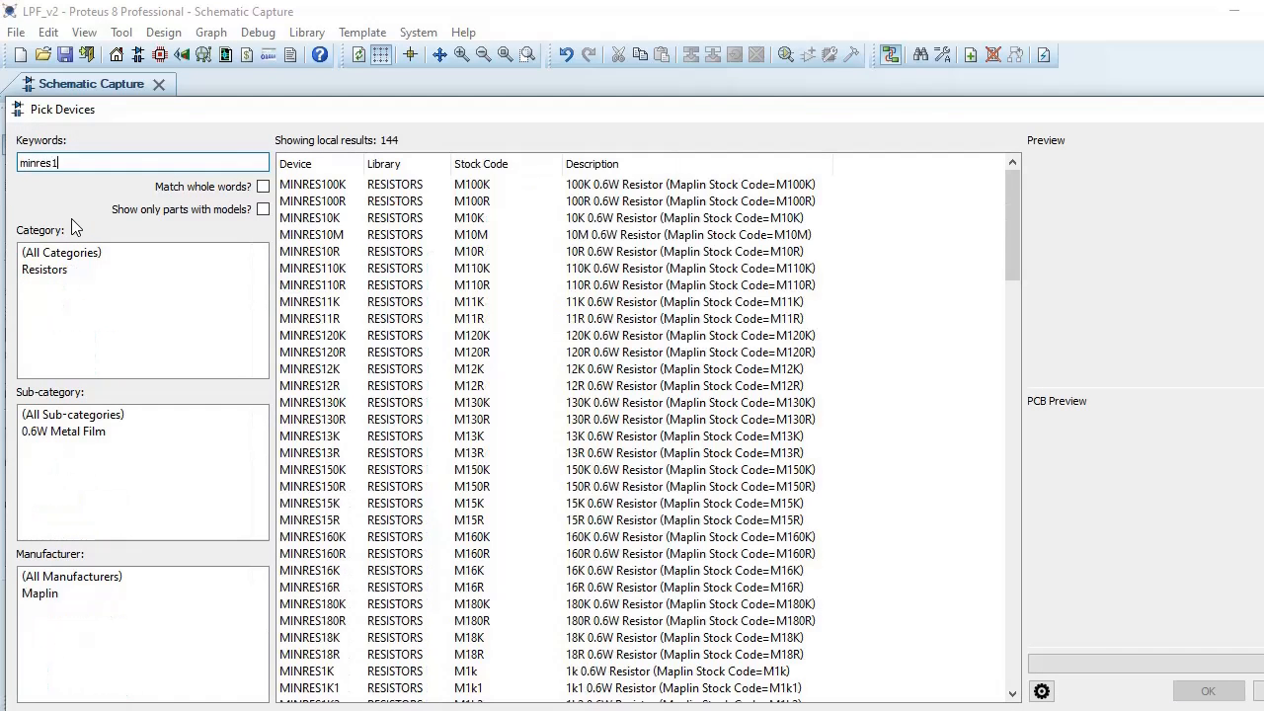
{"action": "type", "text": "5k"}
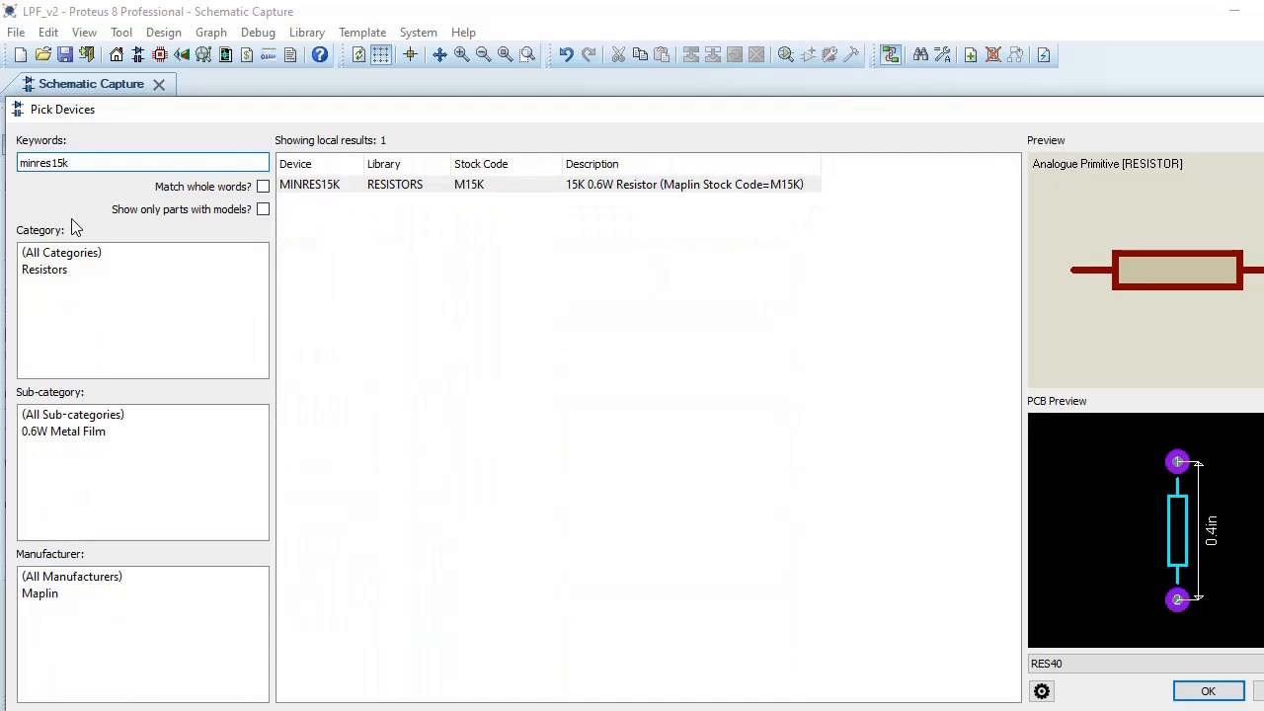
{"action": "left_click", "coordinate": [1228, 694]}
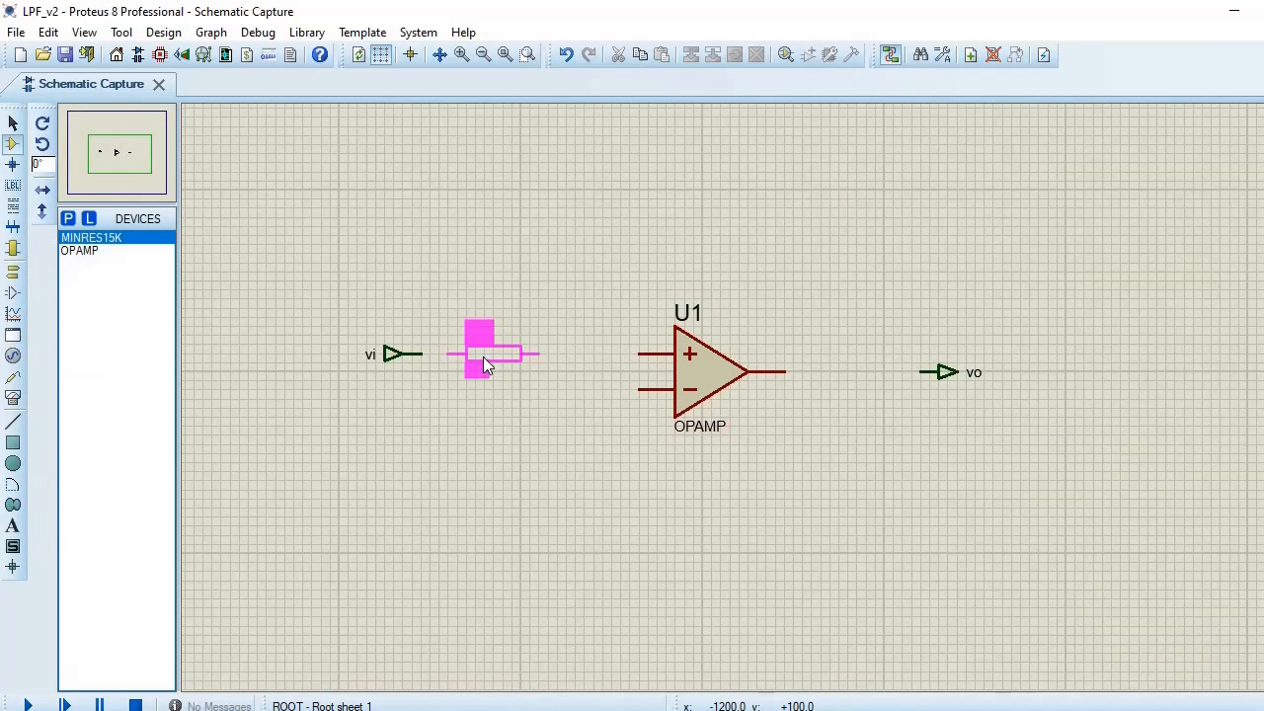
{"action": "left_click", "coordinate": [506, 354]}
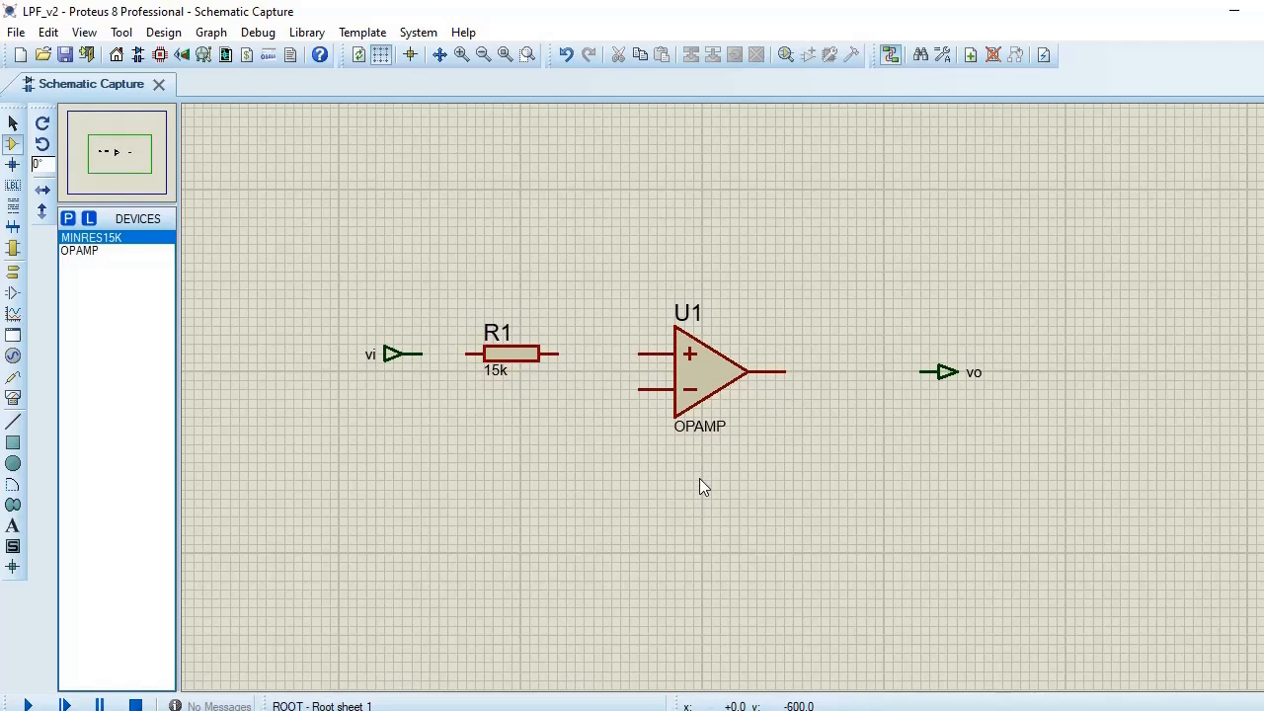
{"action": "left_click", "coordinate": [514, 355]}
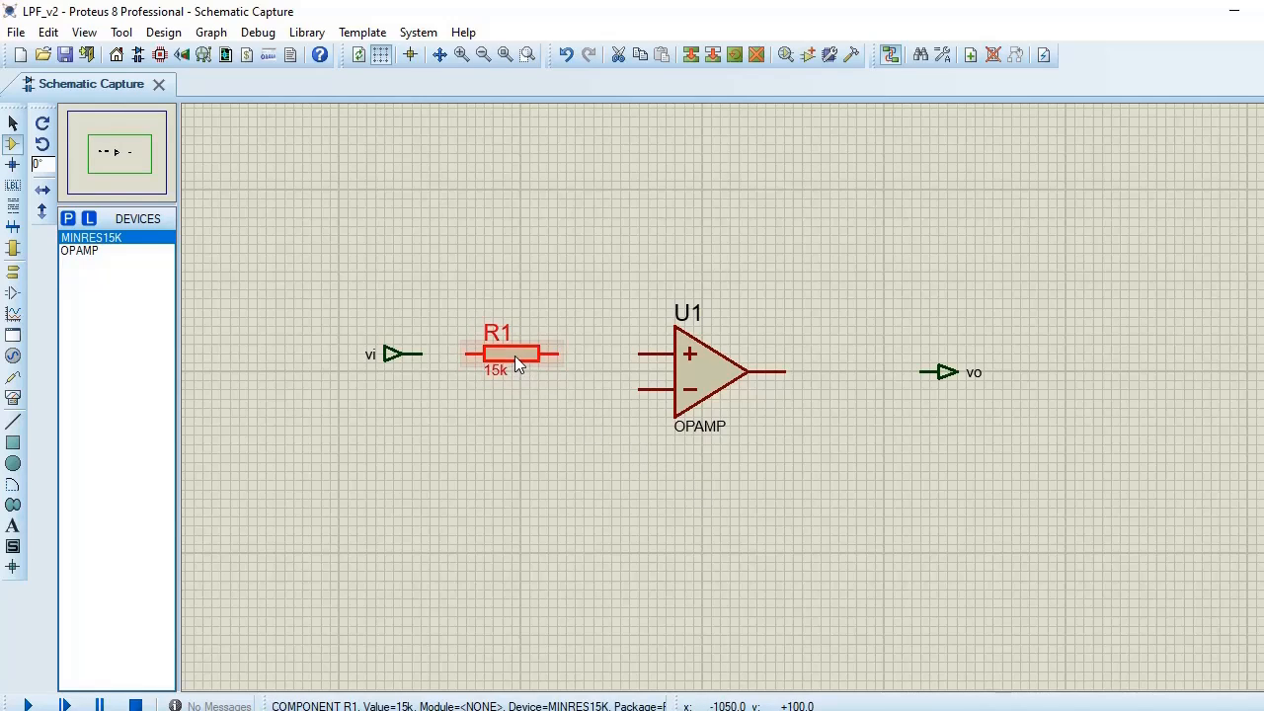
{"action": "left_click", "coordinate": [573, 392]}
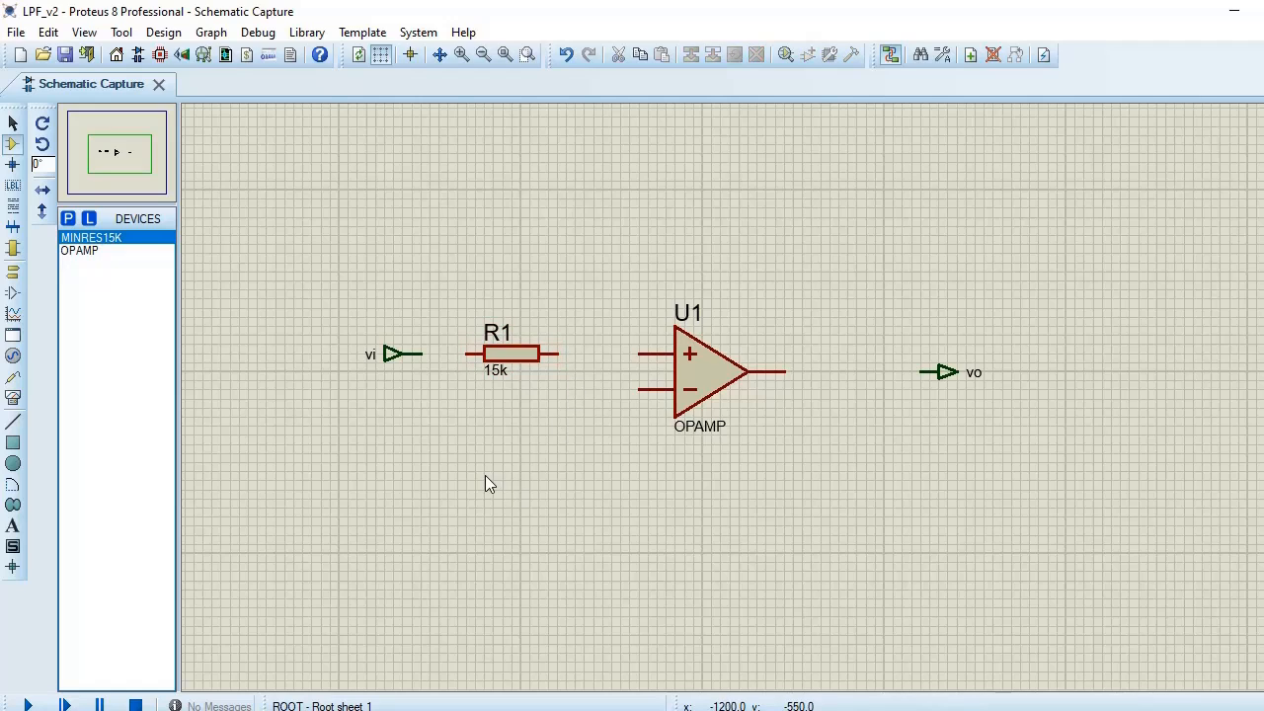
Step: Wire vi through resistor R1 to the op-amp's non-inverting input, and wire the op-amp's output to vo
{"action": "left_click", "coordinate": [422, 354]}
{"action": "left_click", "coordinate": [472, 354]}
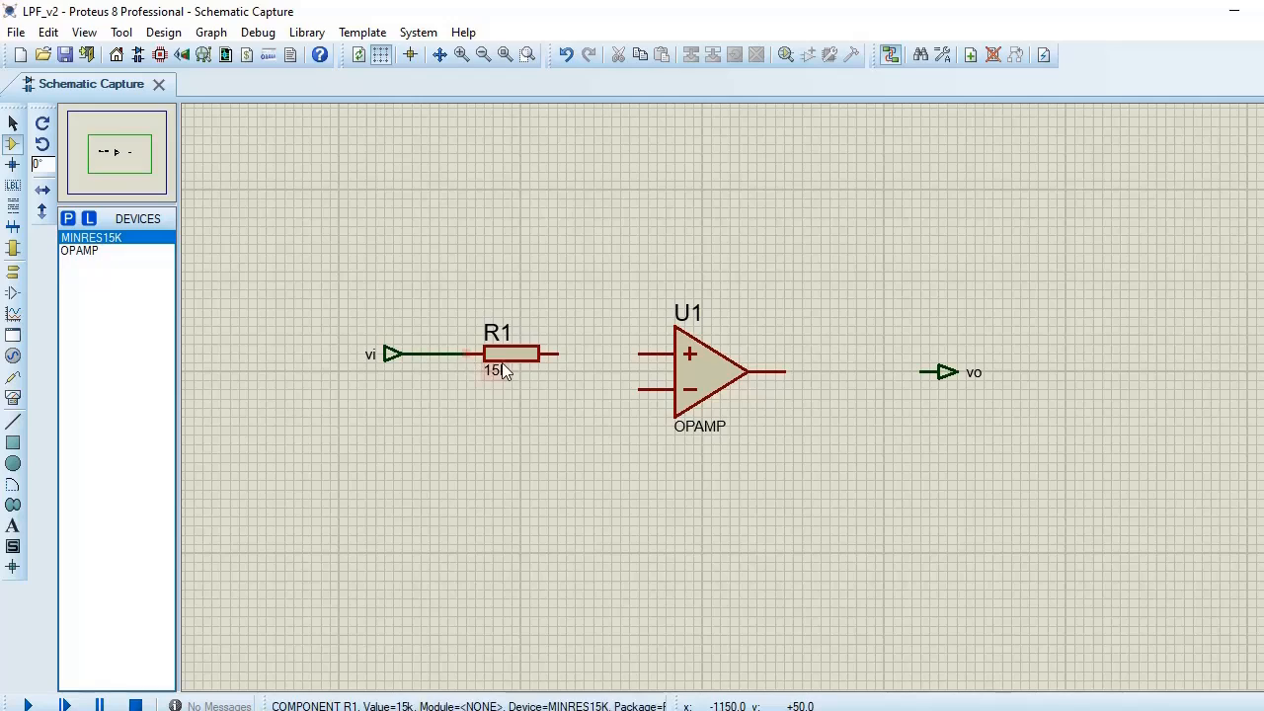
{"action": "left_click", "coordinate": [556, 353]}
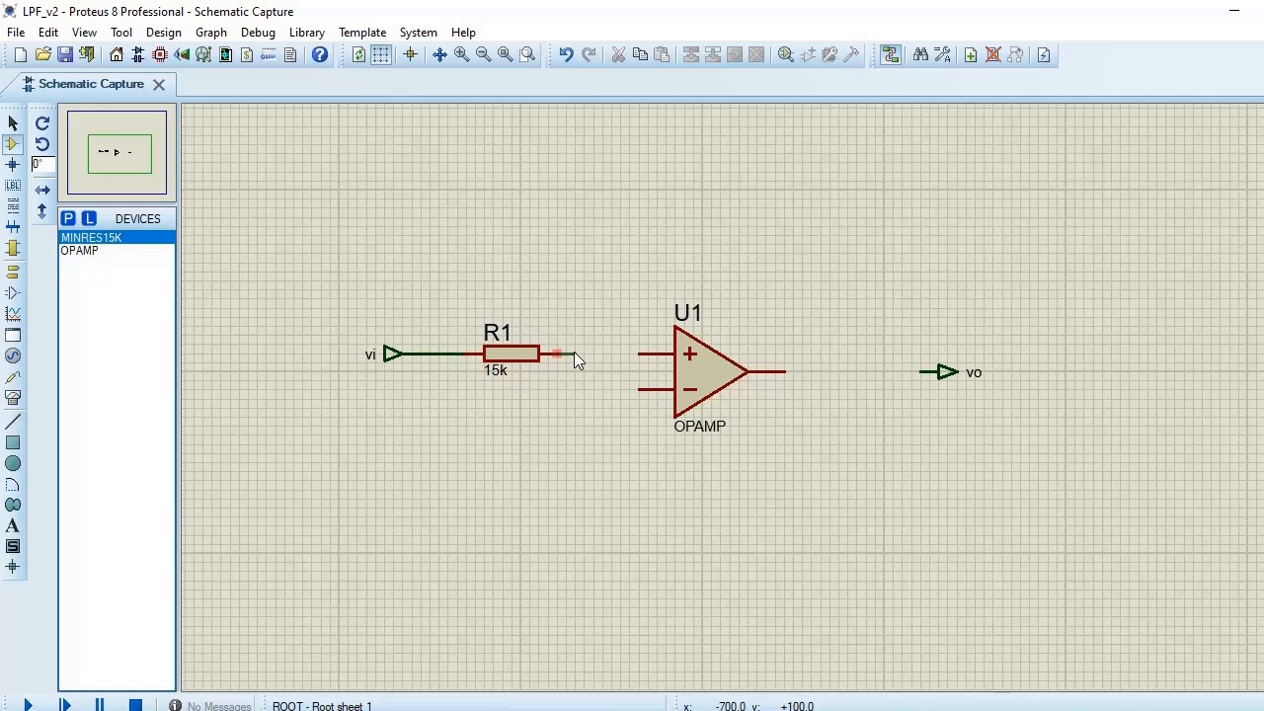
{"action": "left_click", "coordinate": [642, 352]}
{"action": "left_click", "coordinate": [786, 372]}
{"action": "left_click", "coordinate": [920, 372]}
{"action": "scroll", "coordinate": [731, 531], "scroll_direction": "down", "scroll_amount": 3}
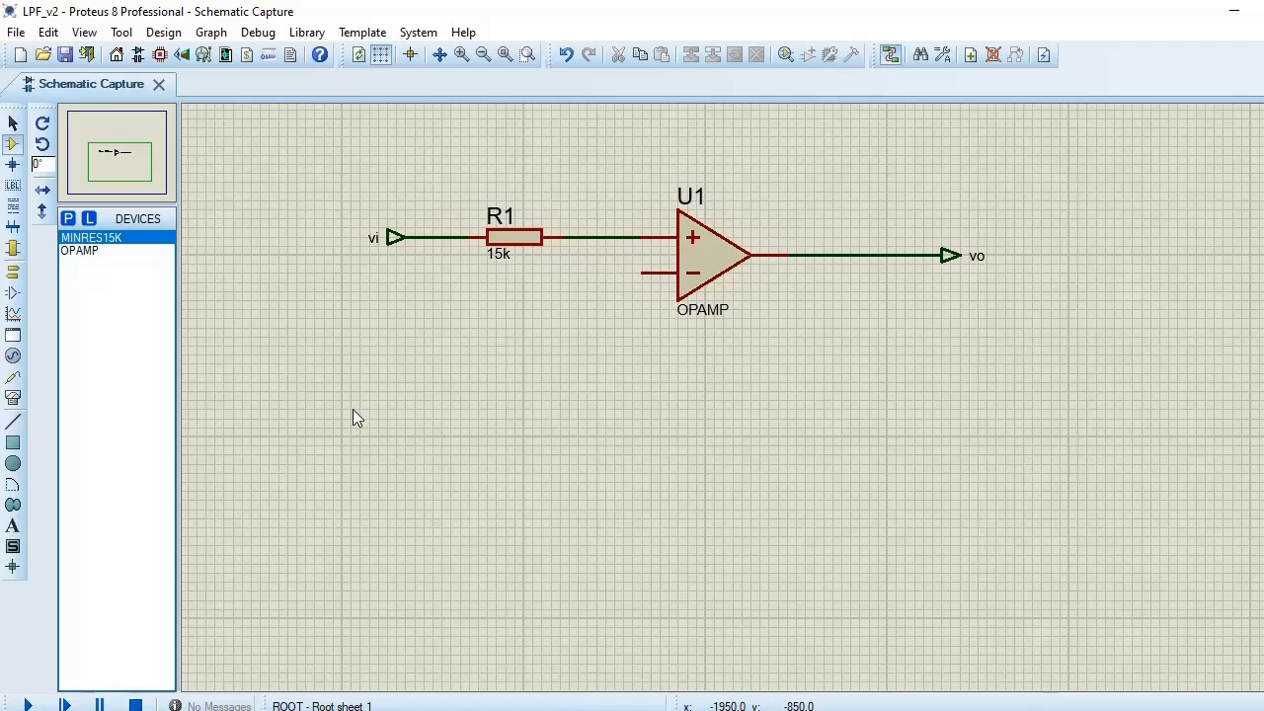
Step: Find the generic CAP capacitor in the device library and place it below resistor R1
{"action": "left_click", "coordinate": [73, 218]}
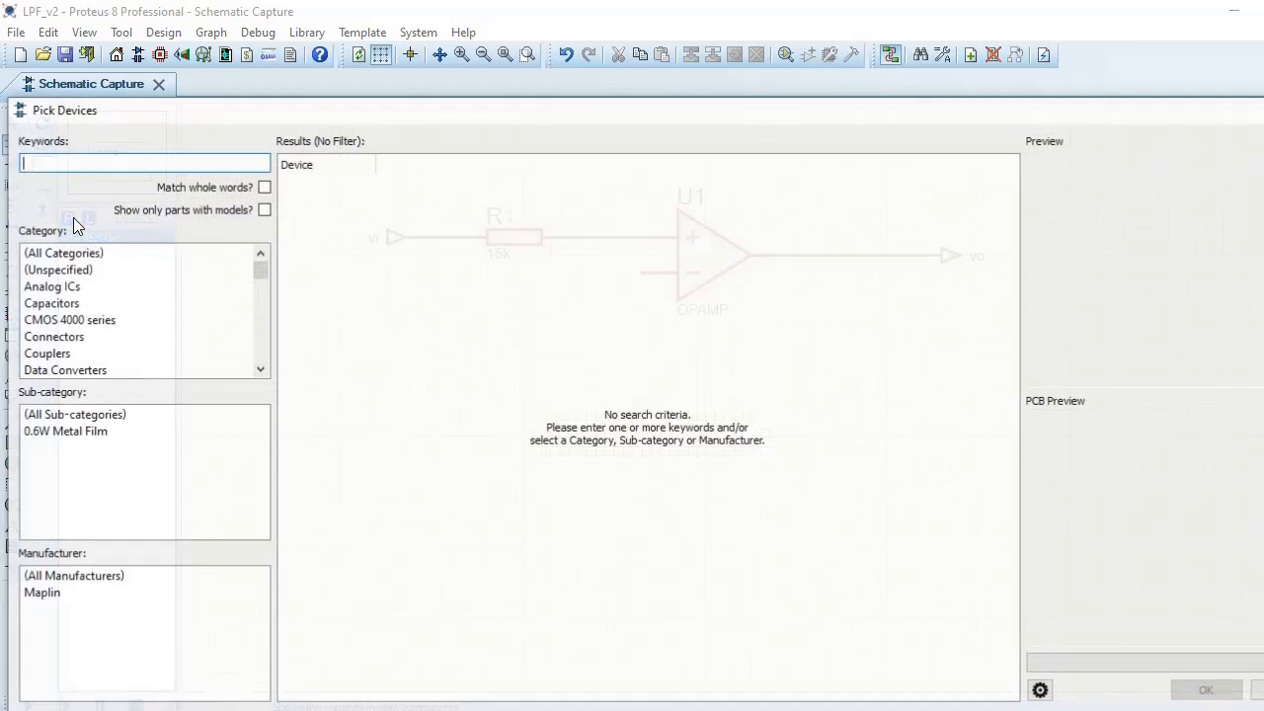
{"action": "type", "text": "cap"}
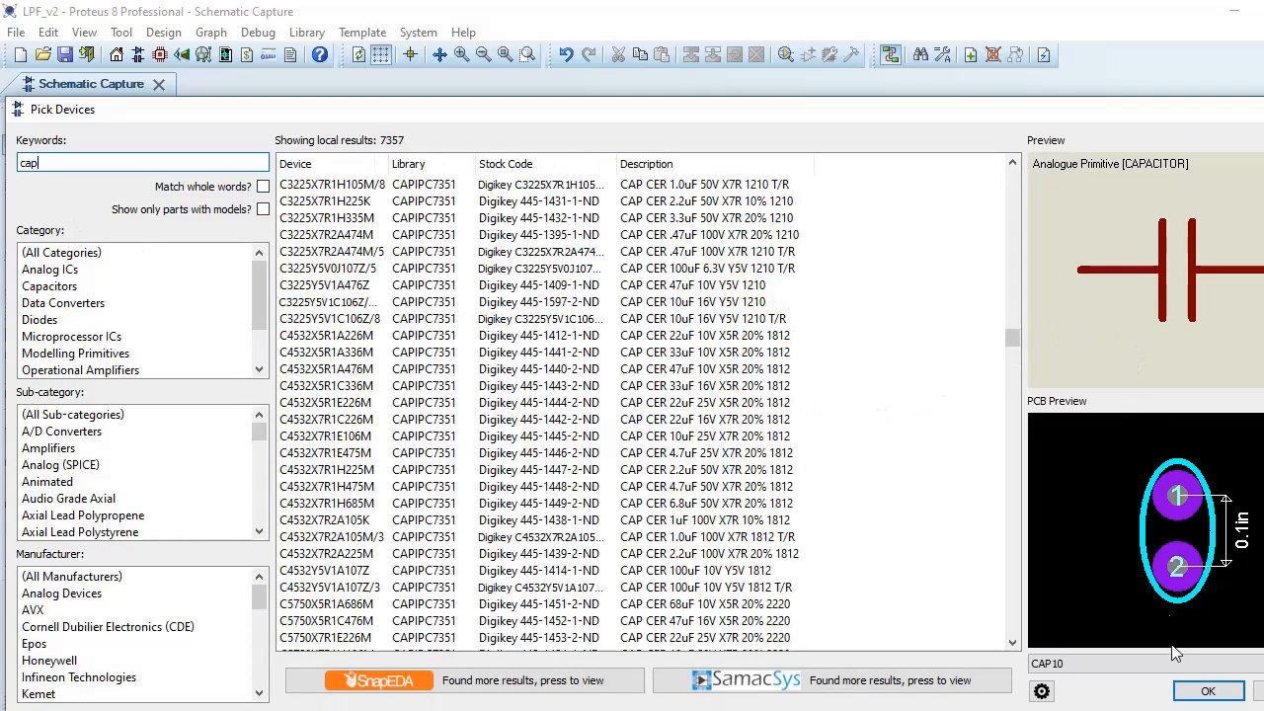
{"action": "left_click", "coordinate": [1205, 694]}
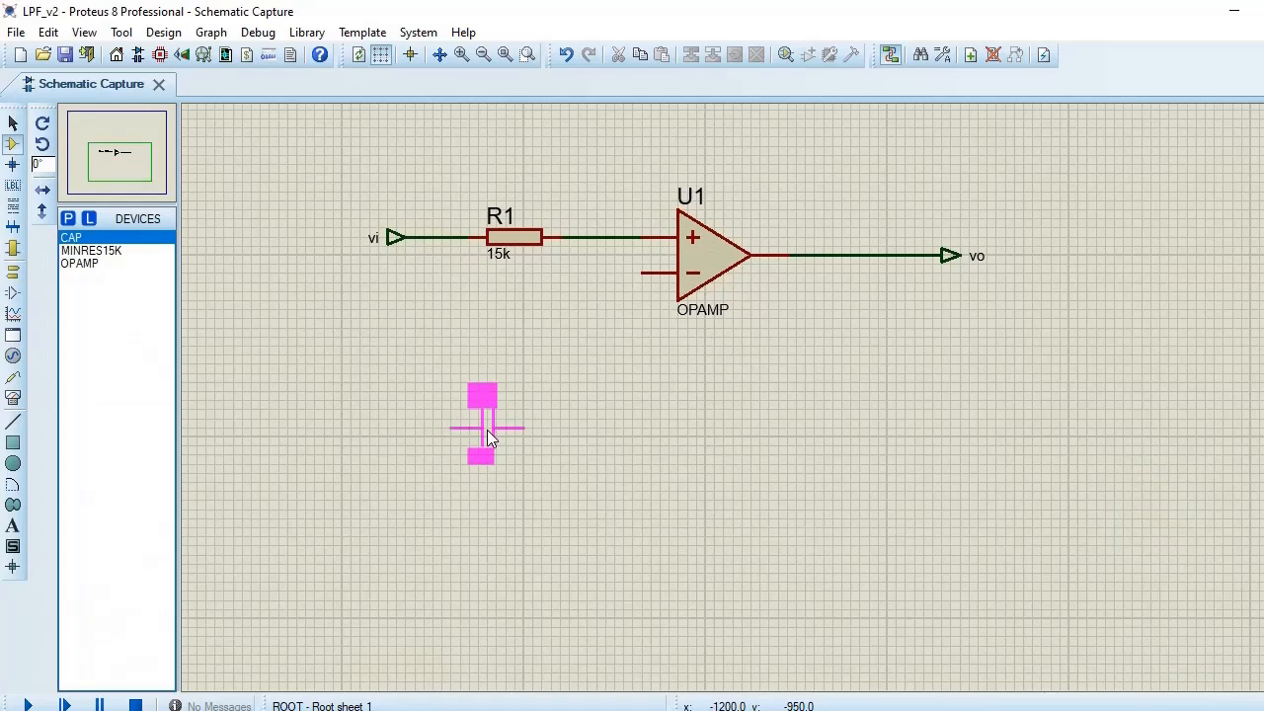
{"action": "left_click", "coordinate": [528, 364]}
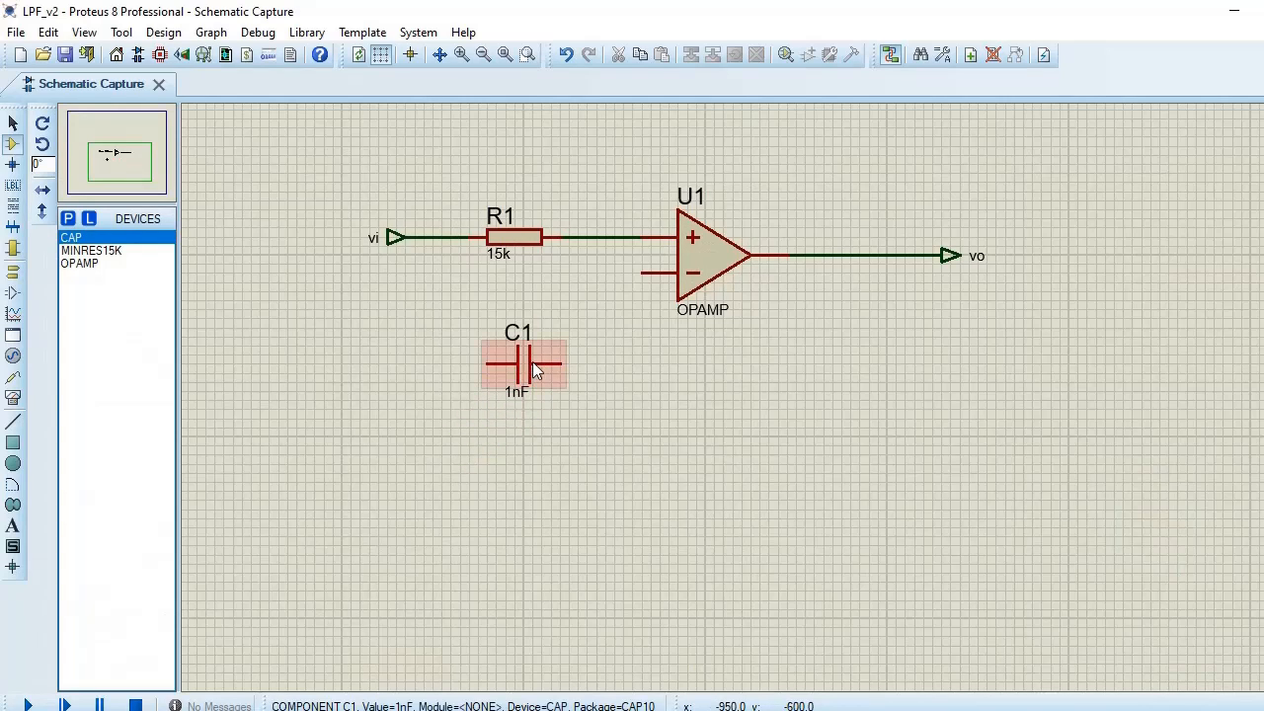
Step: Rotate the capacitor clockwise so it stands vertically and move it slightly farther below R1
{"action": "right_click", "coordinate": [548, 367]}
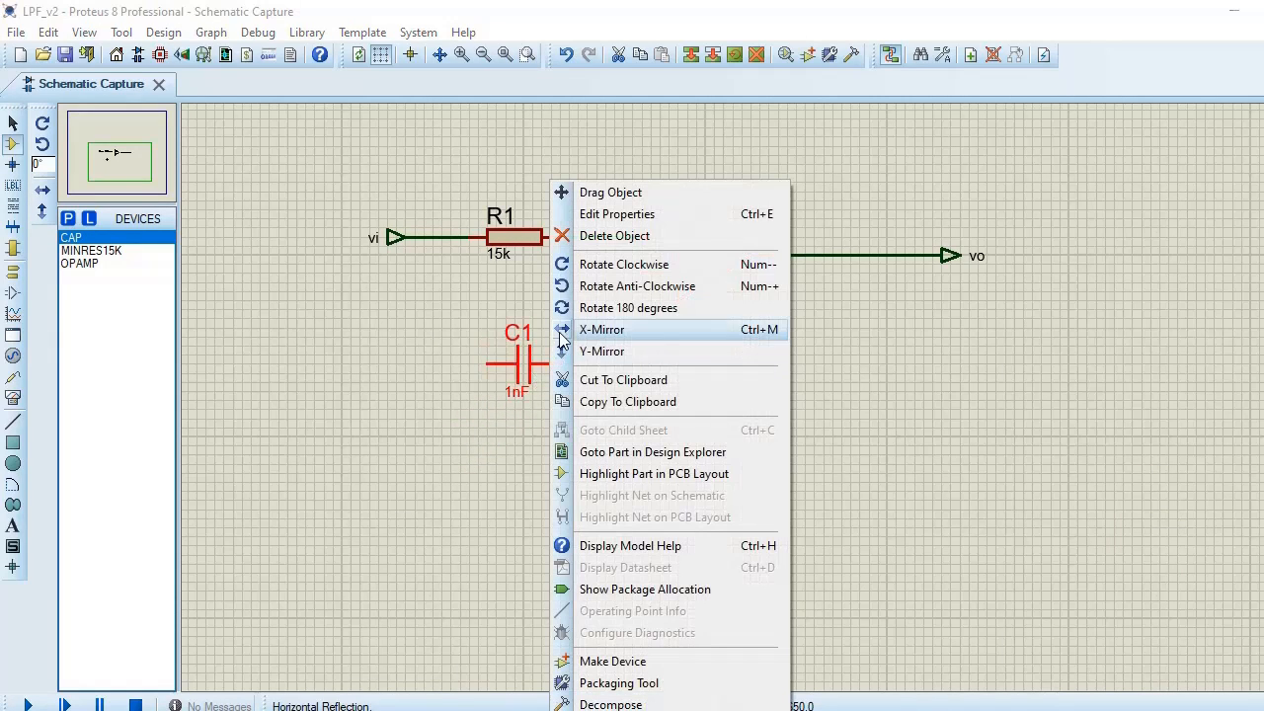
{"action": "left_click", "coordinate": [601, 266]}
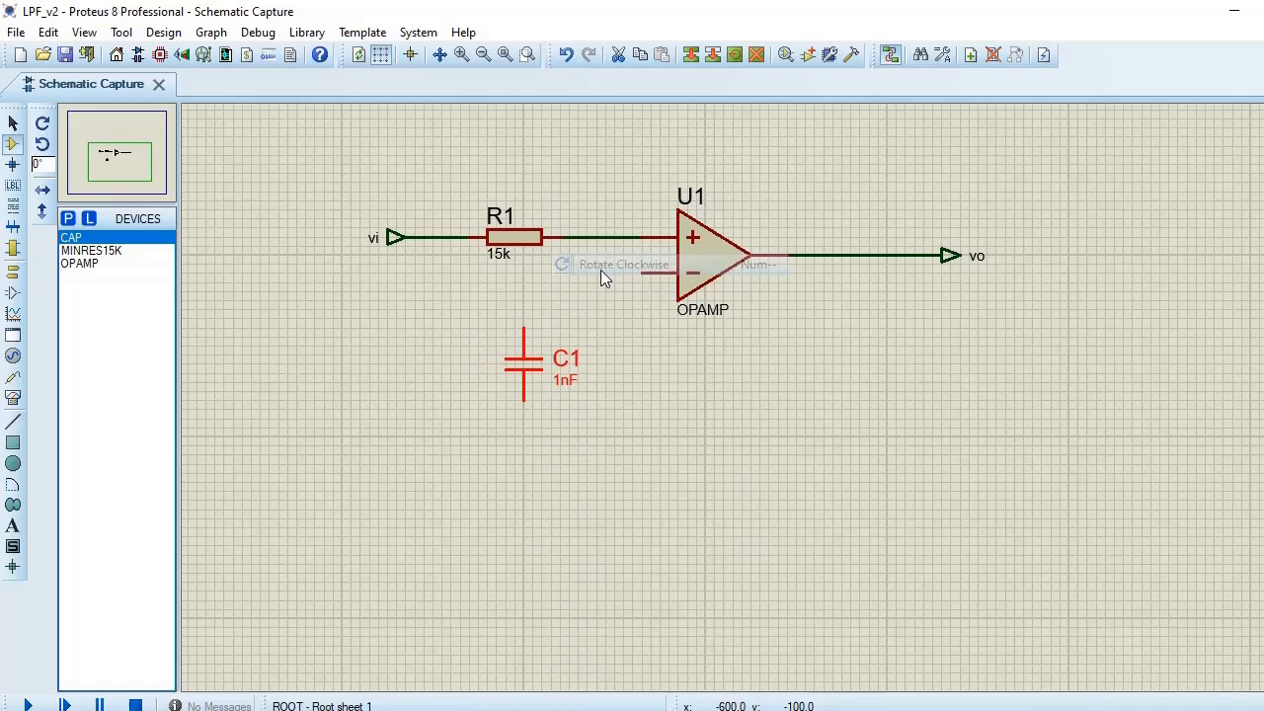
{"action": "left_click_drag", "start_coordinate": [522, 365], "coordinate": [519, 413]}
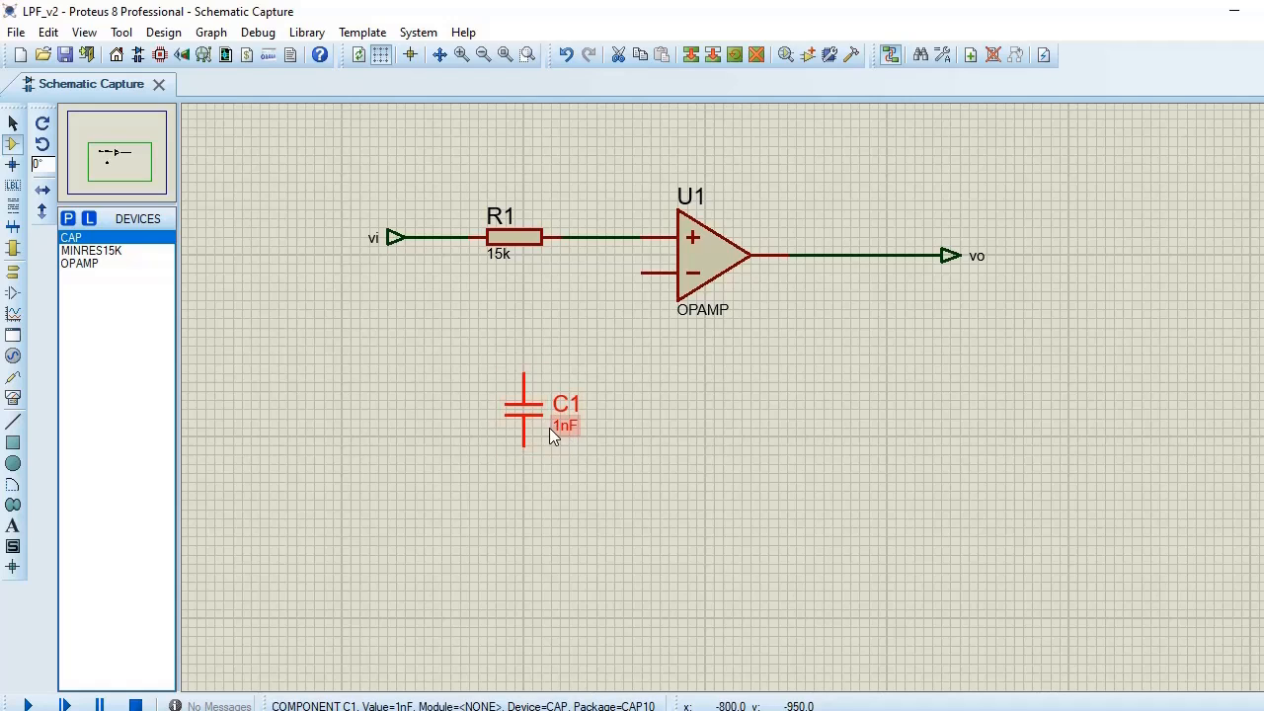
Step: Change the capacitor's part reference to C and its capacitance to 33nF
{"action": "right_click", "coordinate": [533, 418]}
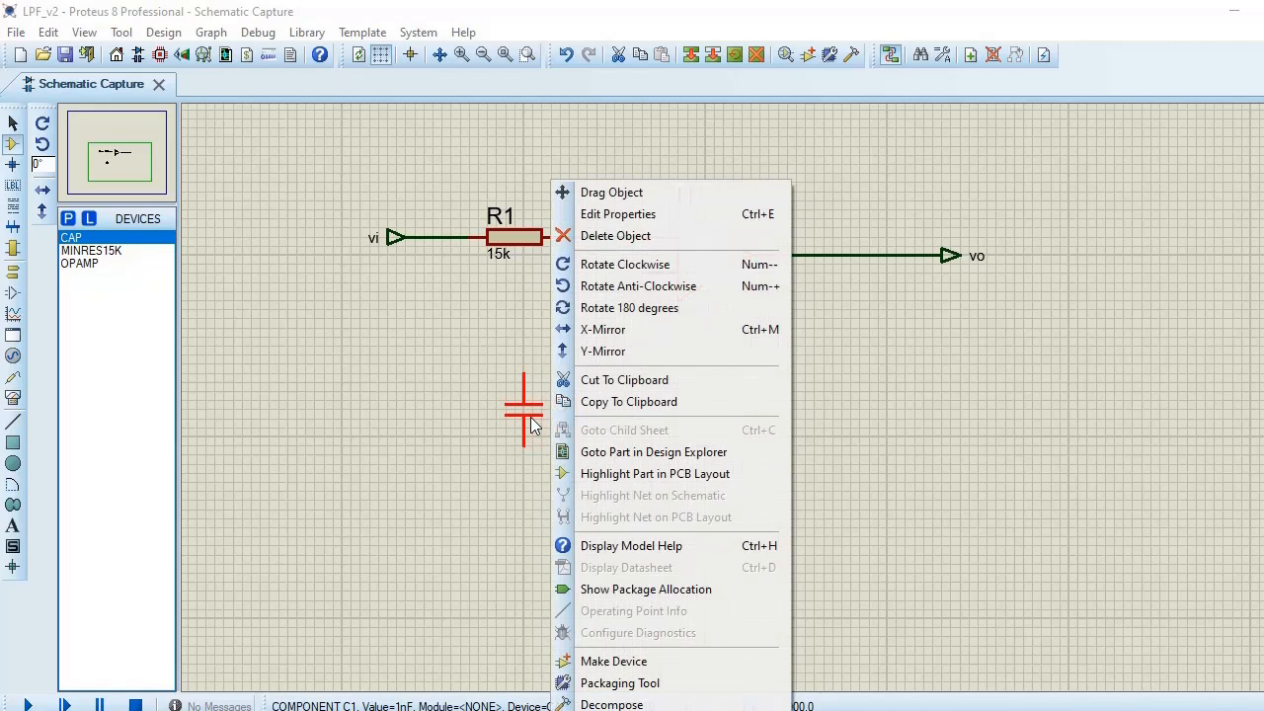
{"action": "left_click", "coordinate": [618, 214]}
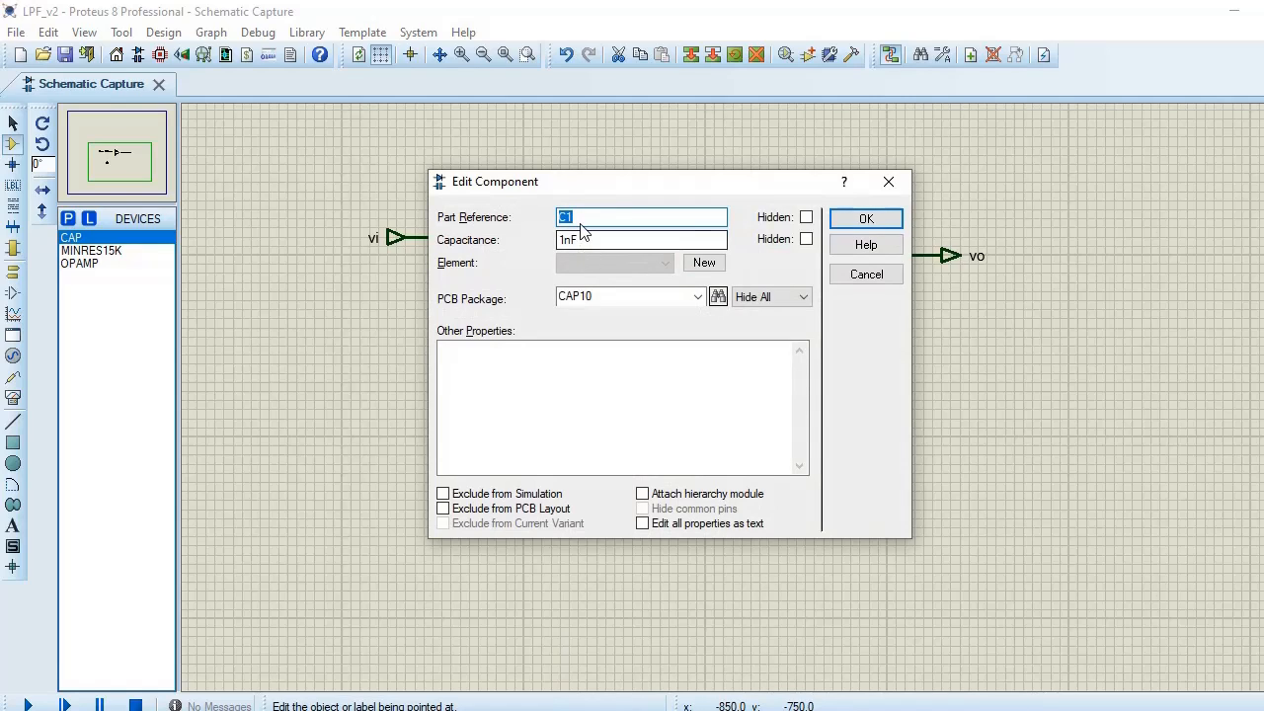
{"action": "left_click", "coordinate": [581, 226]}
{"action": "key", "text": "BackSpace"}
{"action": "left_click", "coordinate": [565, 245]}
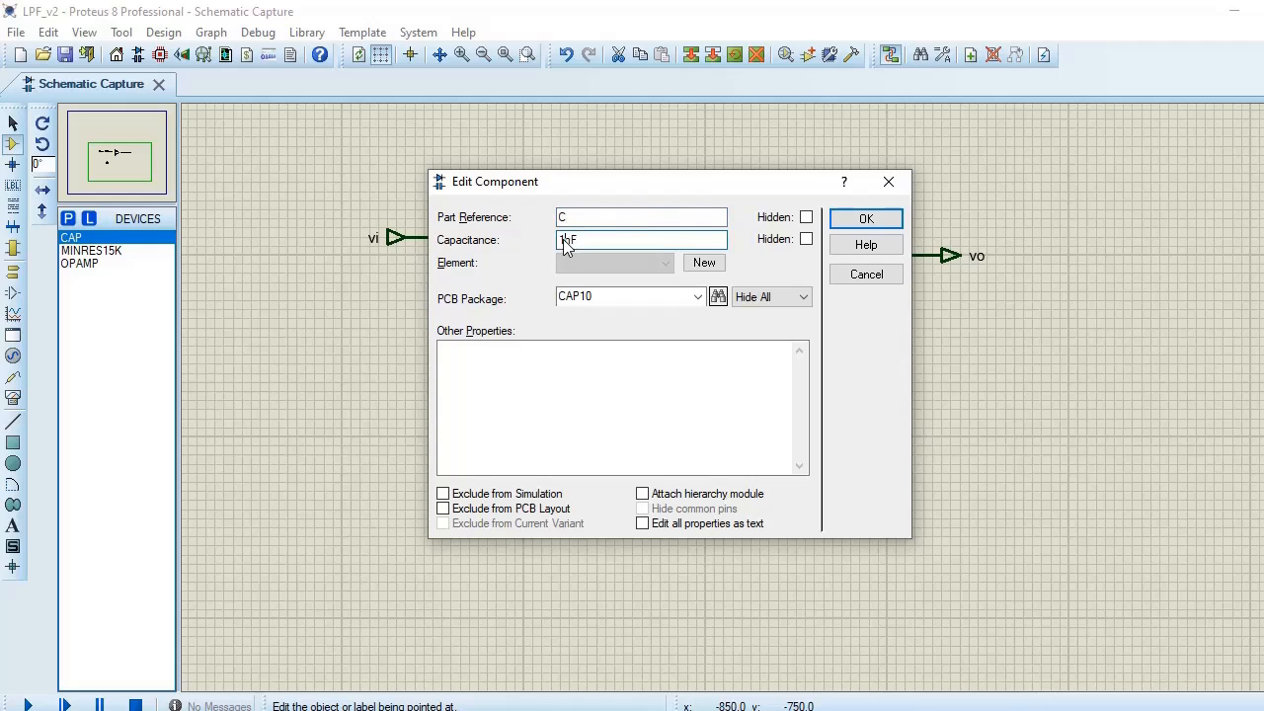
{"action": "key", "text": "BackSpace"}
{"action": "left_click", "coordinate": [865, 219]}
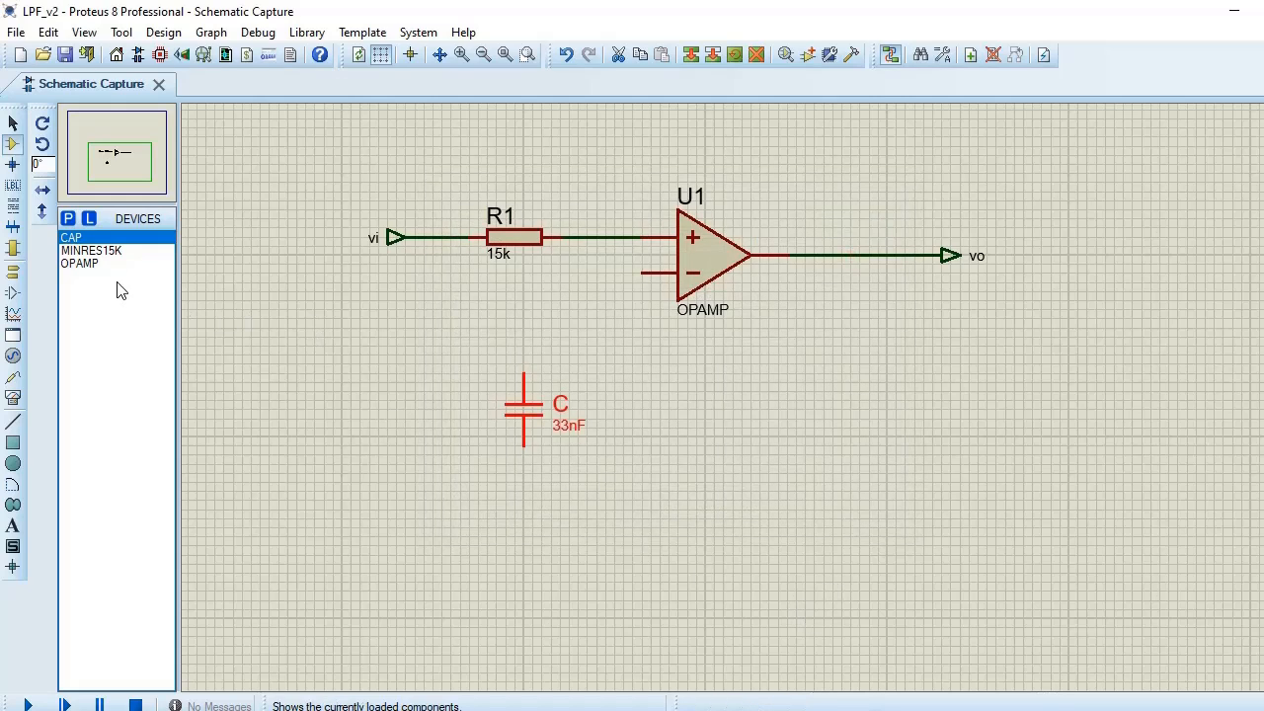
Step: Place a GROUND terminal below the capacitor, offset to its right
{"action": "left_click", "coordinate": [14, 274]}
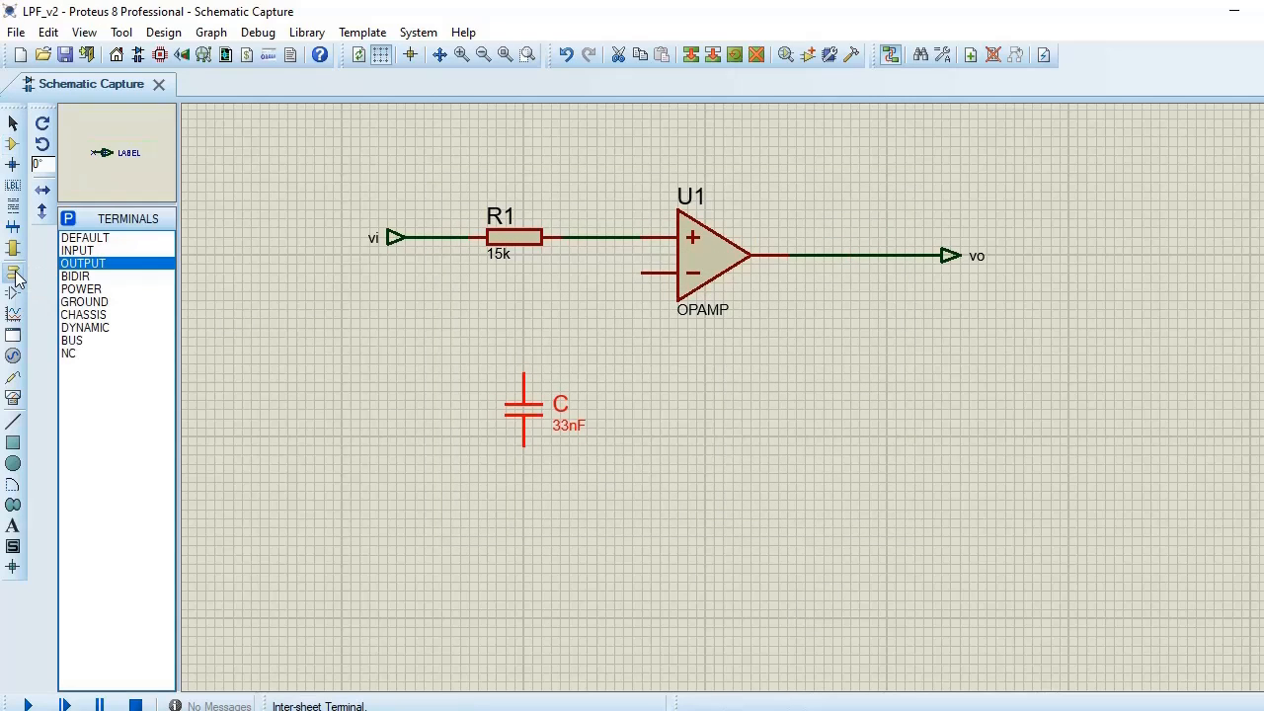
{"action": "left_click", "coordinate": [84, 301]}
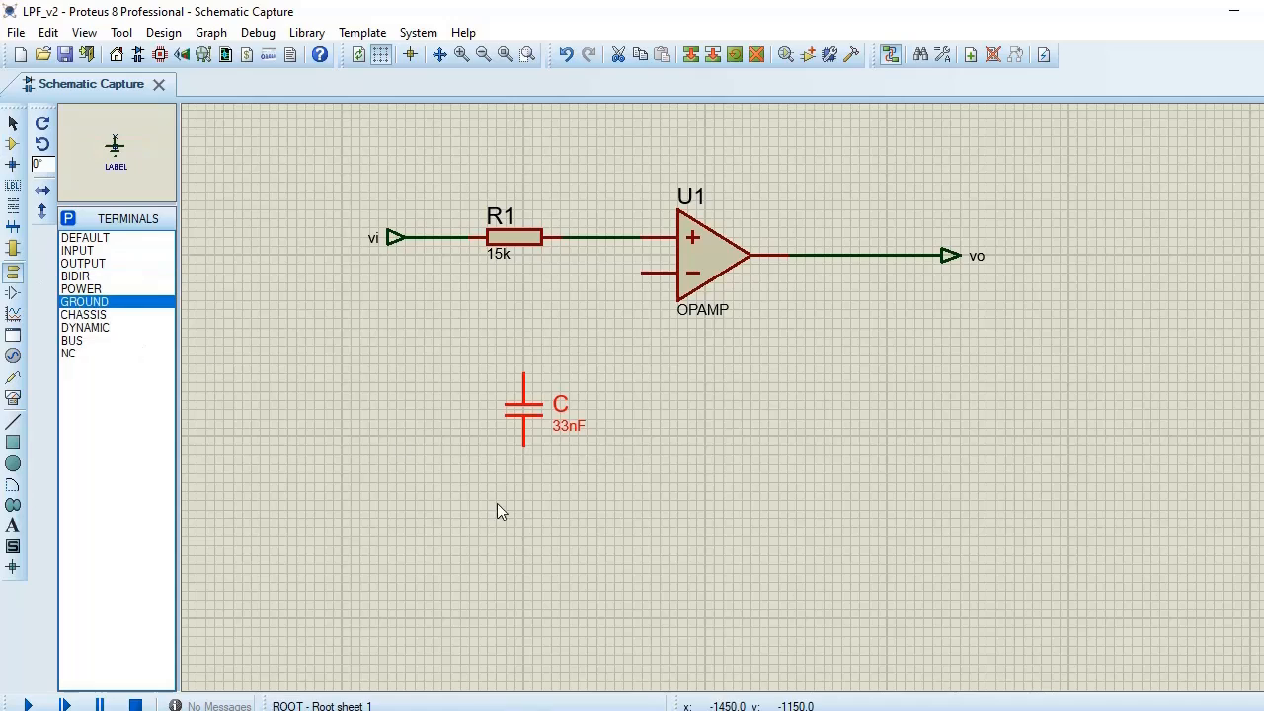
{"action": "left_click", "coordinate": [622, 553]}
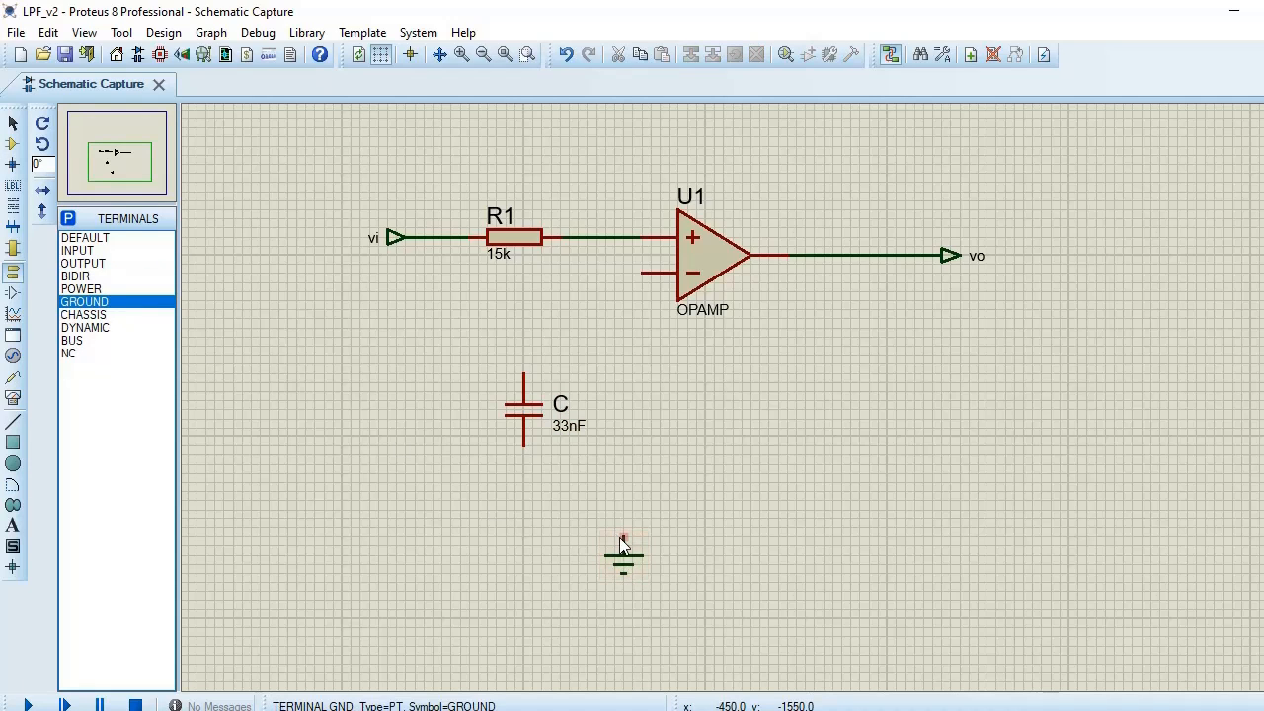
Step: Wire the capacitor's lower pin to ground and its upper pin to the node between R1 and the op-amp's non-inverting input
{"action": "left_click", "coordinate": [622, 510]}
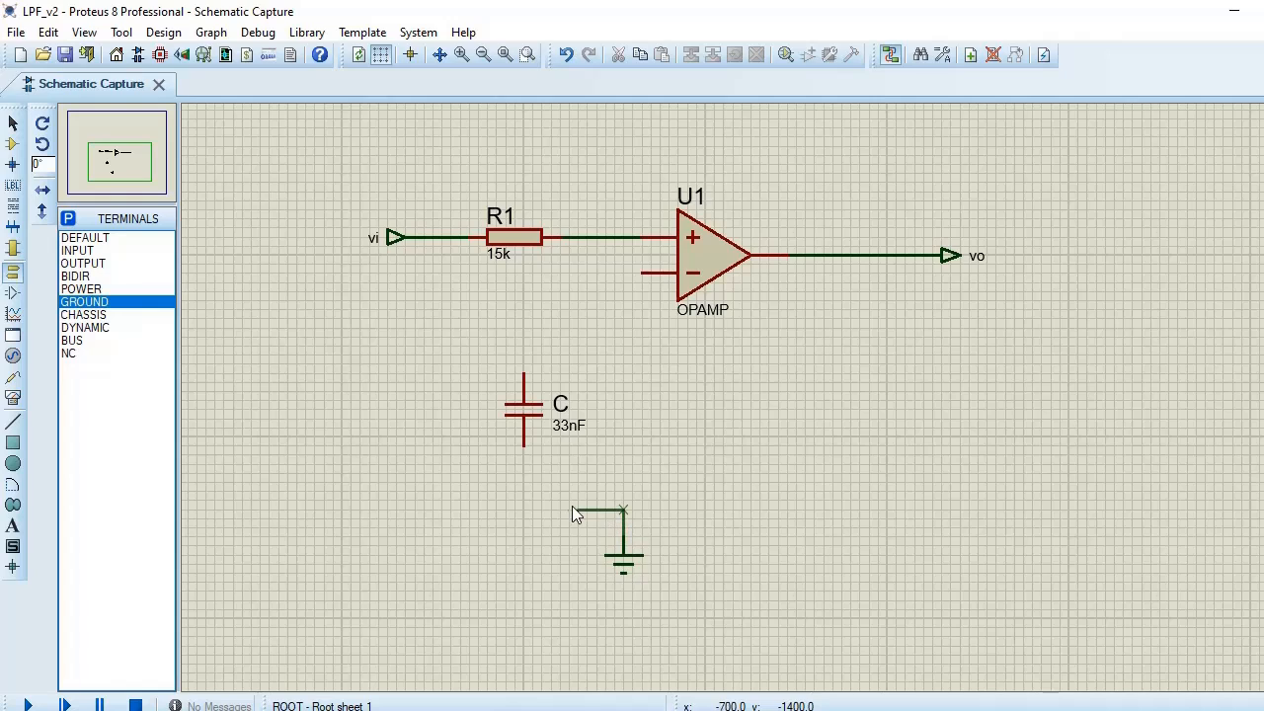
{"action": "left_click", "coordinate": [523, 445]}
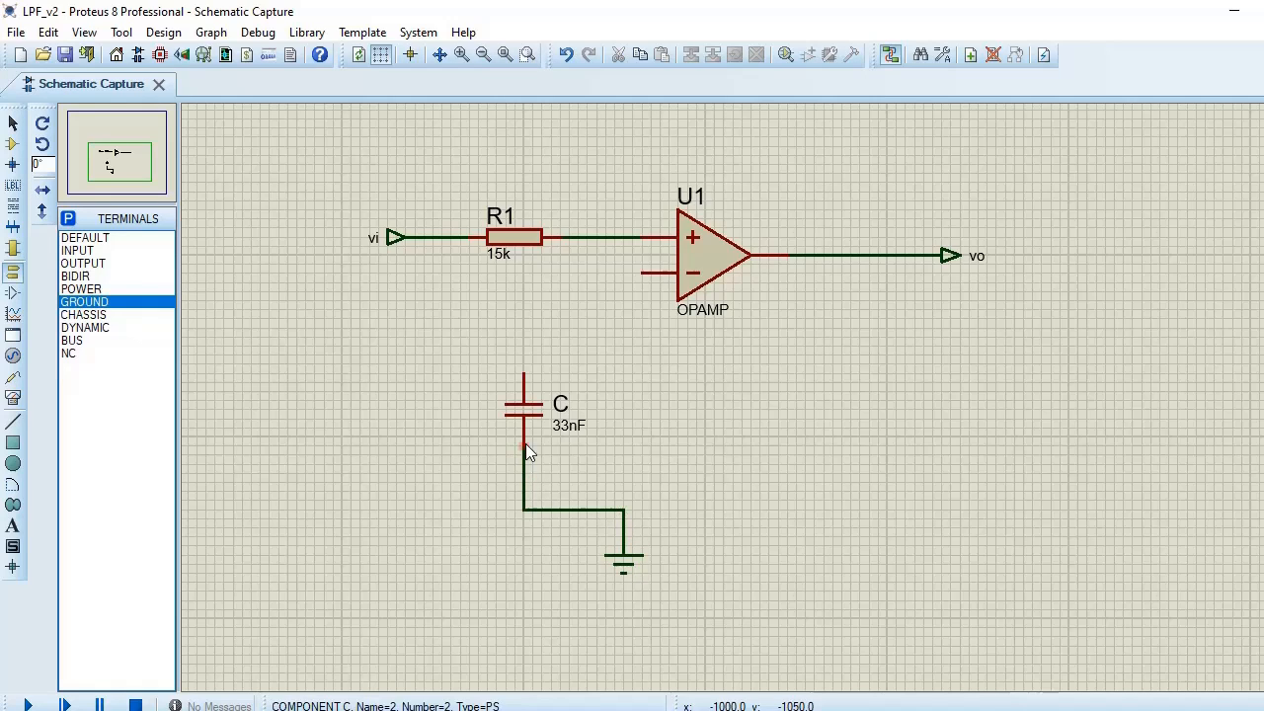
{"action": "left_click", "coordinate": [524, 375]}
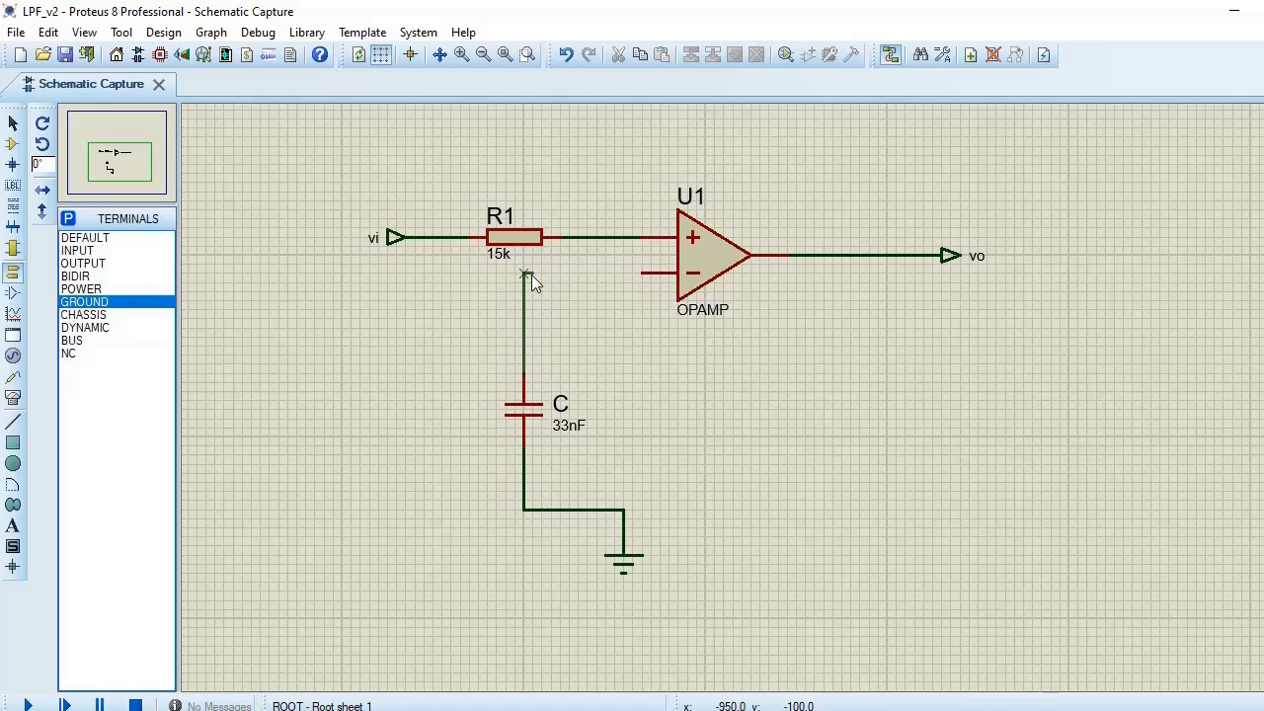
{"action": "left_click", "coordinate": [572, 240]}
Step: Try to change the junction dot size in the template's junction dot style
{"action": "left_click", "coordinate": [362, 32]}
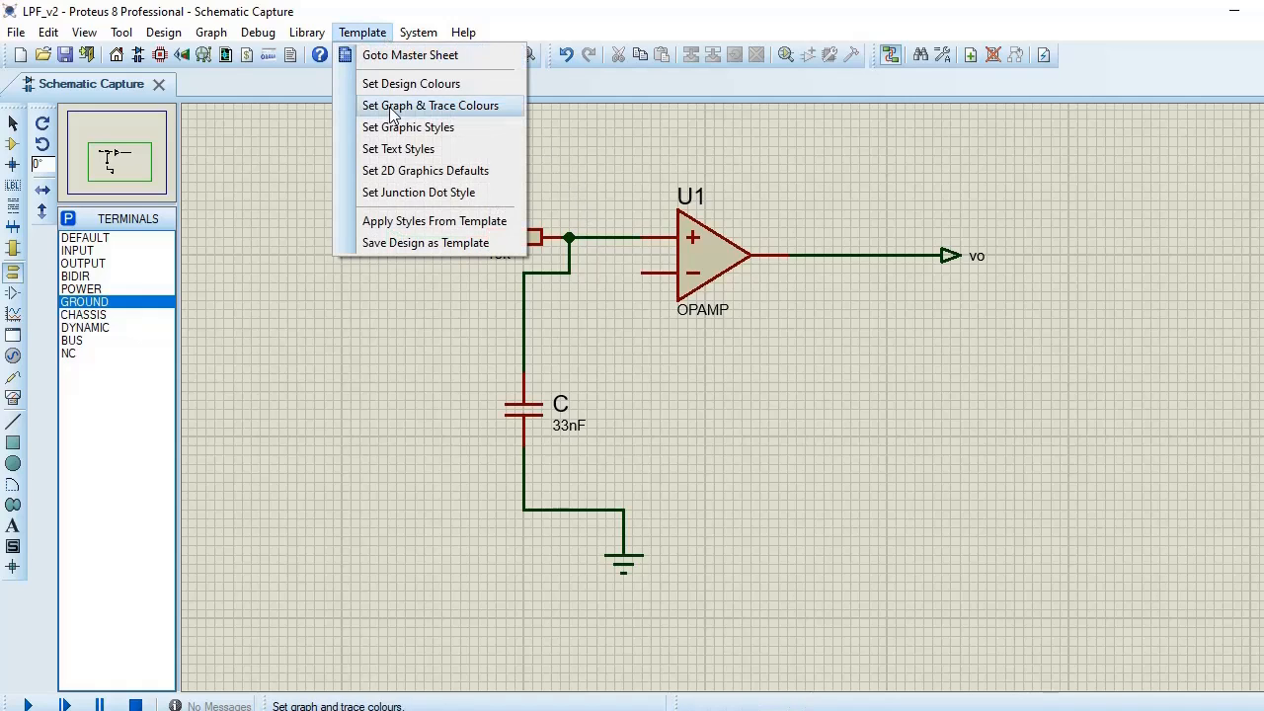
{"action": "left_click", "coordinate": [411, 192]}
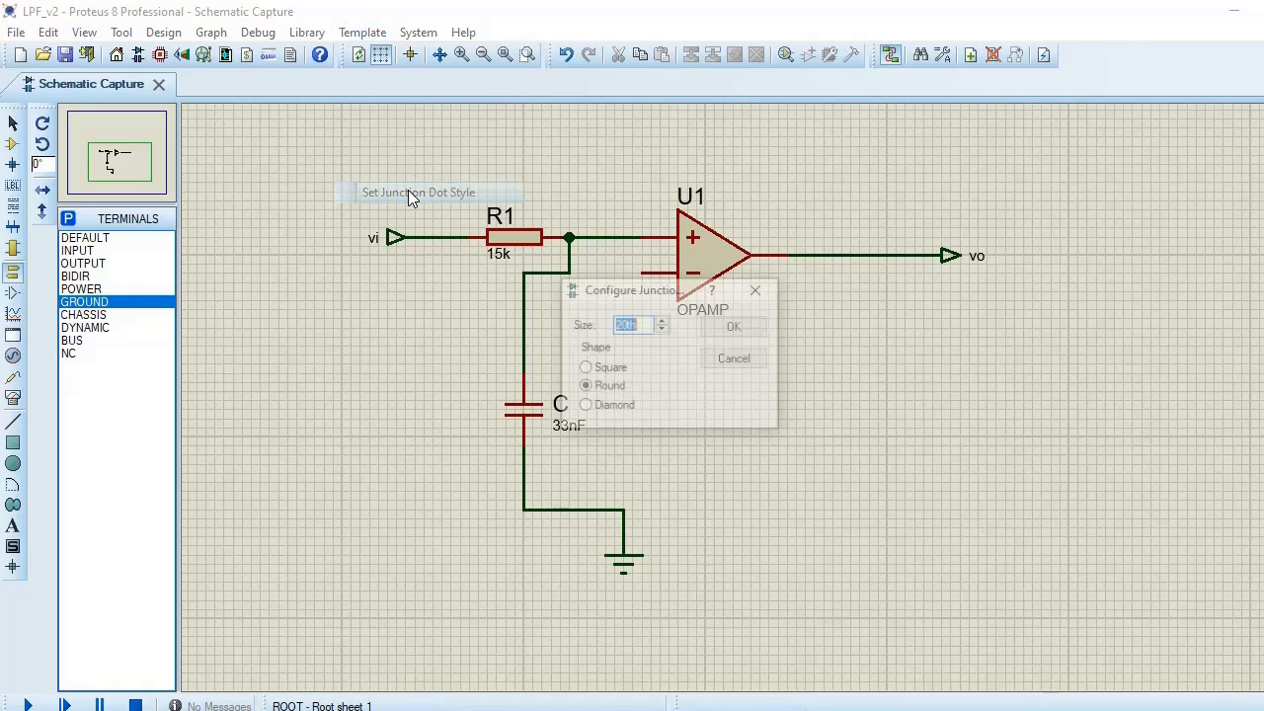
{"action": "left_click", "coordinate": [647, 329]}
{"action": "key", "text": "Return"}
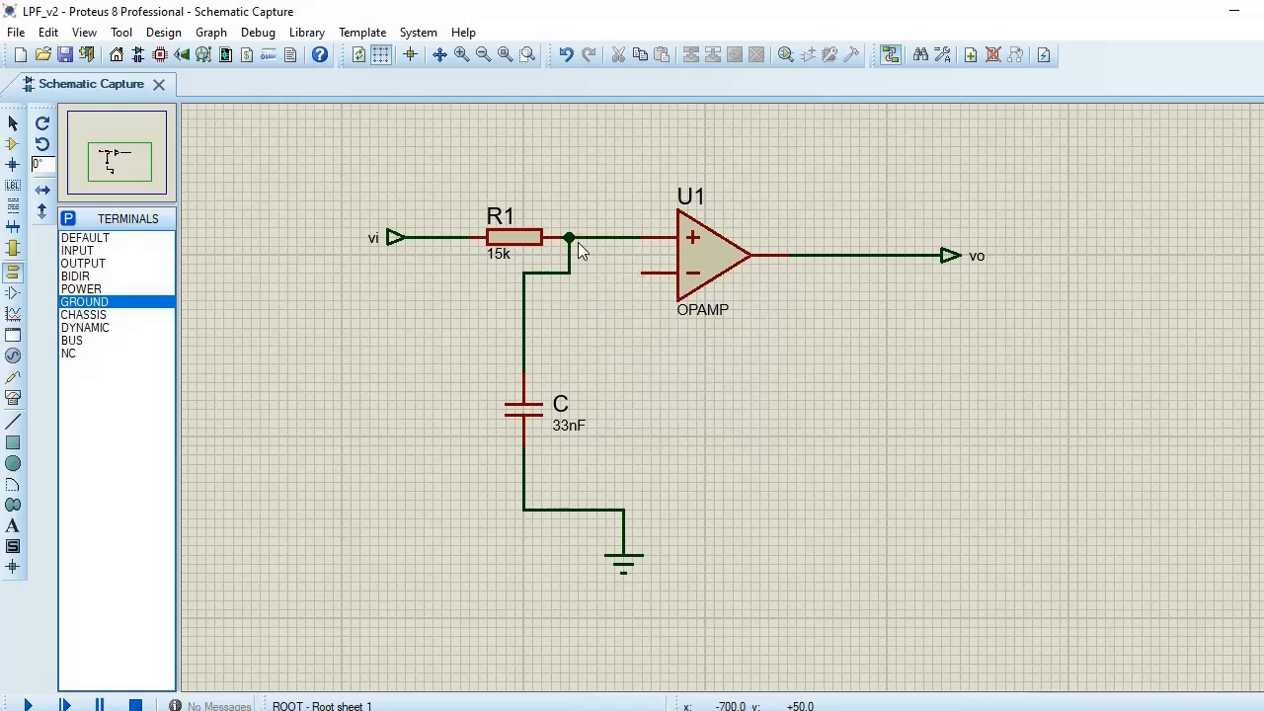
Step: Set the template's junction dot size to 40, keeping the round shape
{"action": "left_click", "coordinate": [362, 32]}
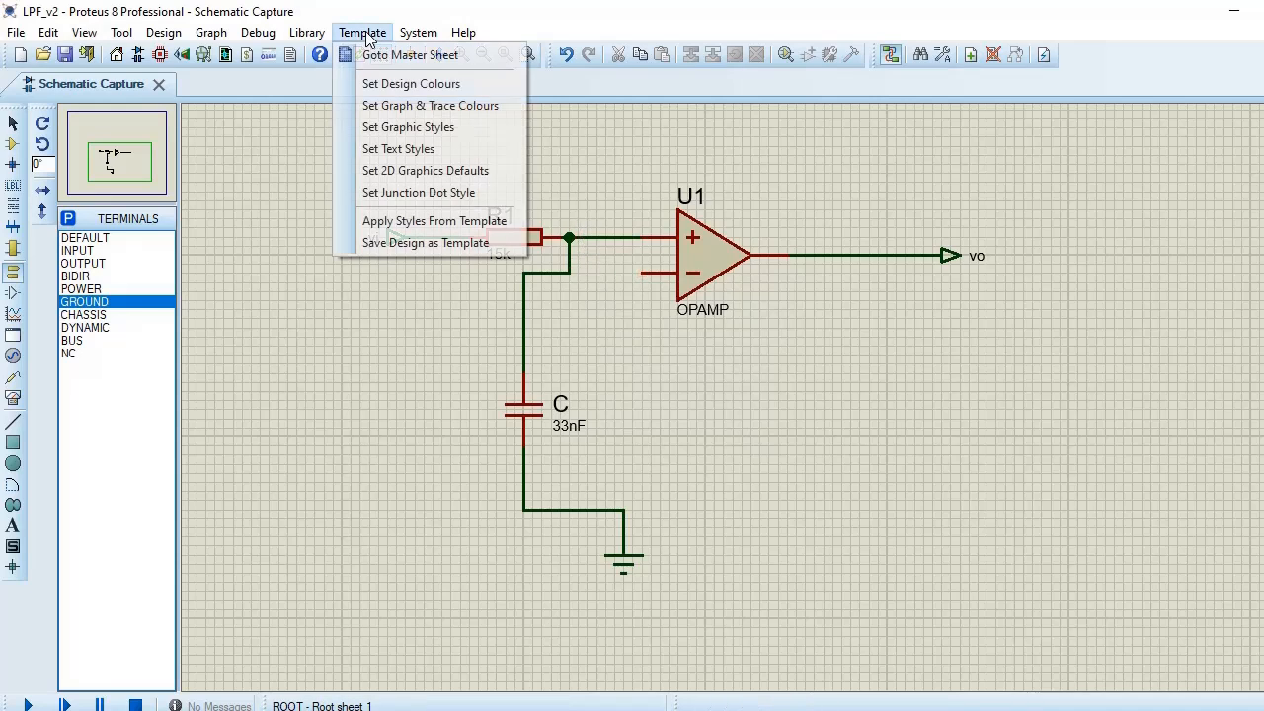
{"action": "left_click", "coordinate": [419, 194]}
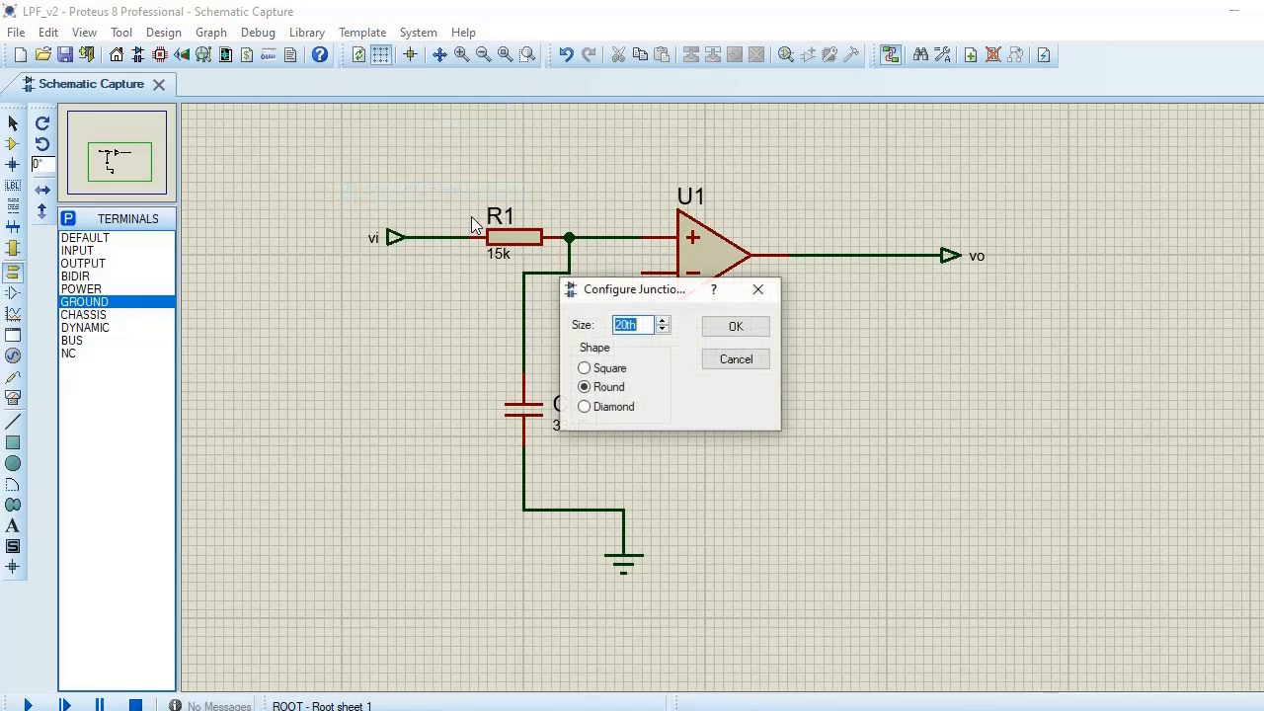
{"action": "left_click", "coordinate": [637, 332]}
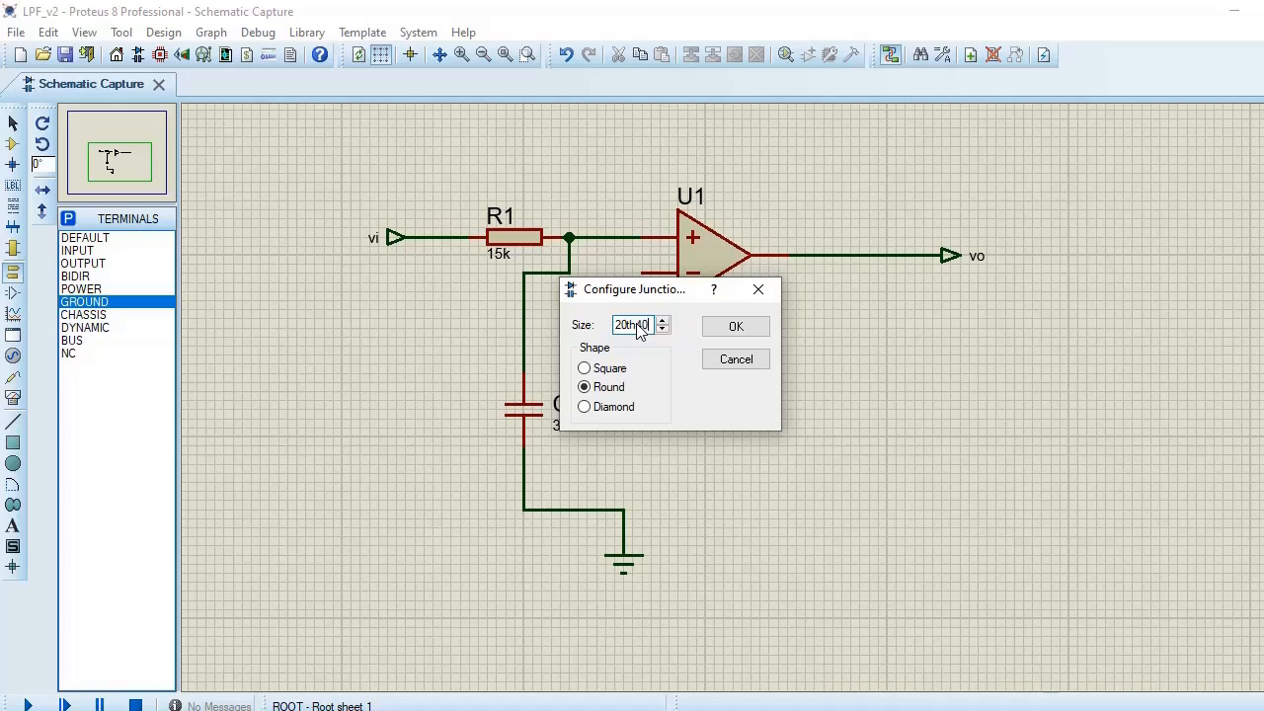
{"action": "key", "text": "BackSpace"}
{"action": "key", "text": "BackSpace"}
{"action": "key", "text": "BackSpace"}
{"action": "key", "text": "BackSpace"}
{"action": "key", "text": "BackSpace"}
{"action": "type", "text": "40"}
{"action": "left_click", "coordinate": [735, 327]}
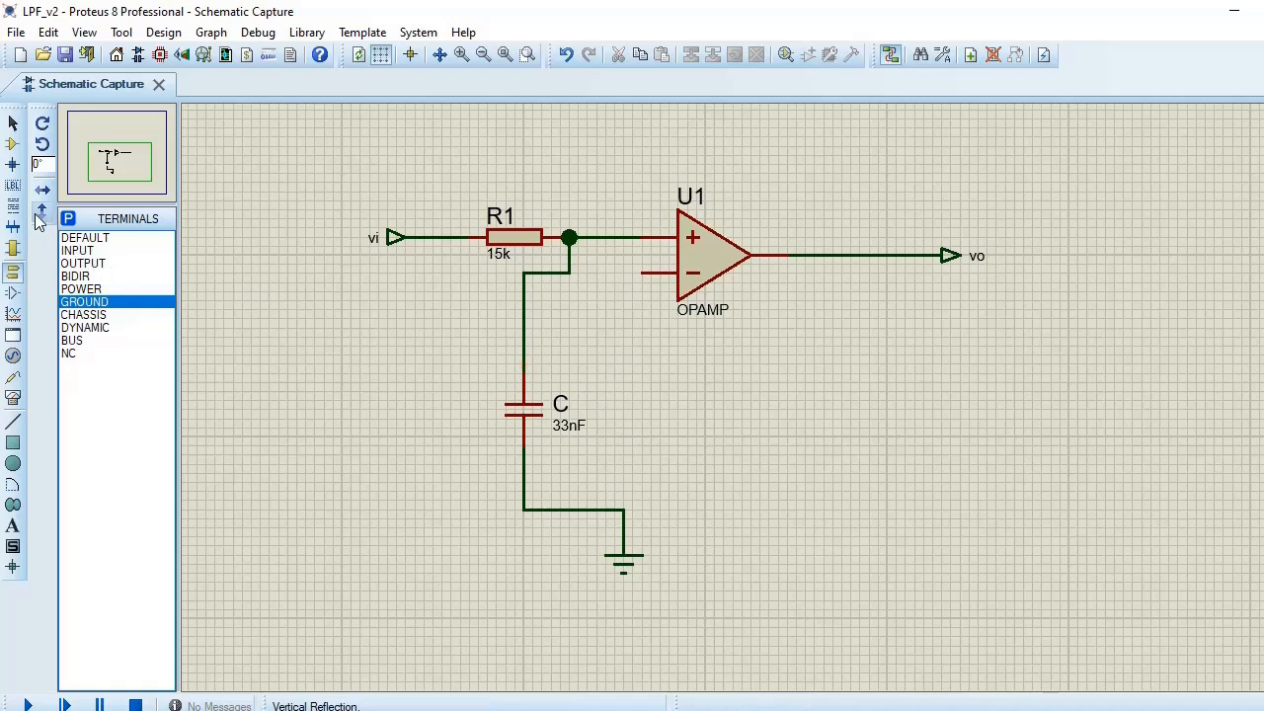
Step: Find the MINRES18K resistor in the device library and place it right of the capacitor, above the ground terminal
{"action": "left_click", "coordinate": [12, 144]}
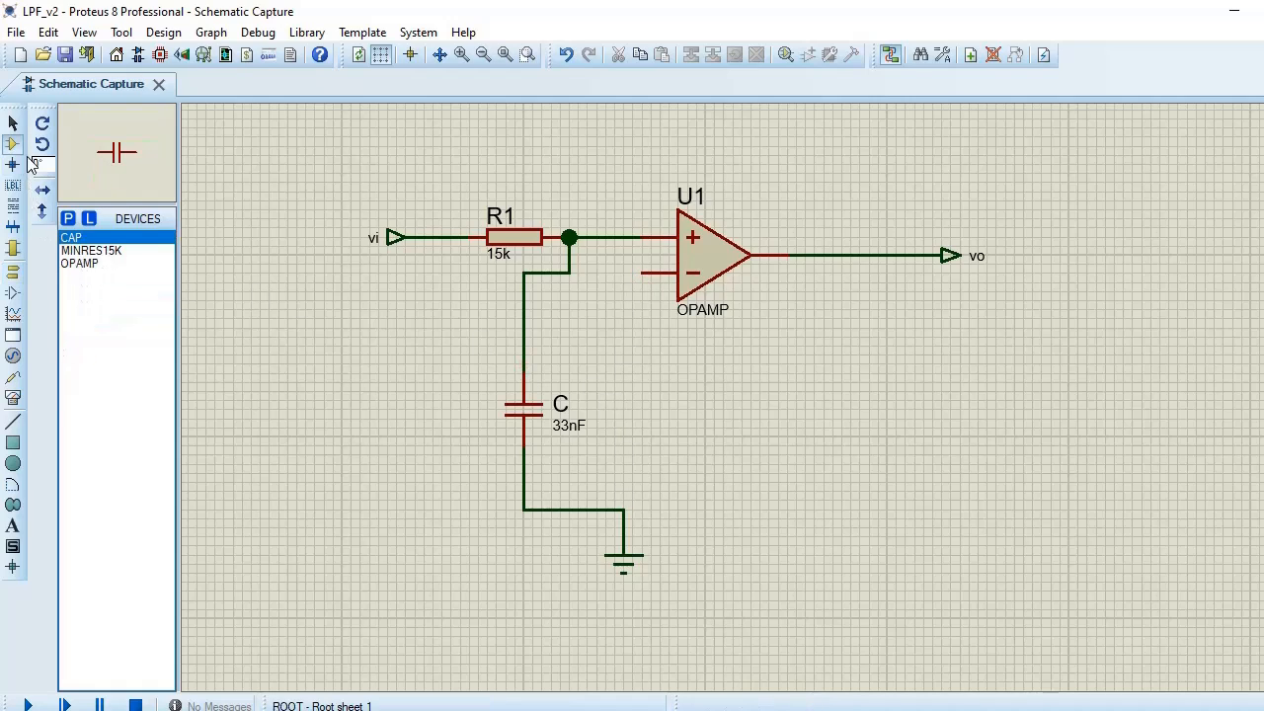
{"action": "left_click", "coordinate": [69, 219]}
{"action": "type", "text": "mi"}
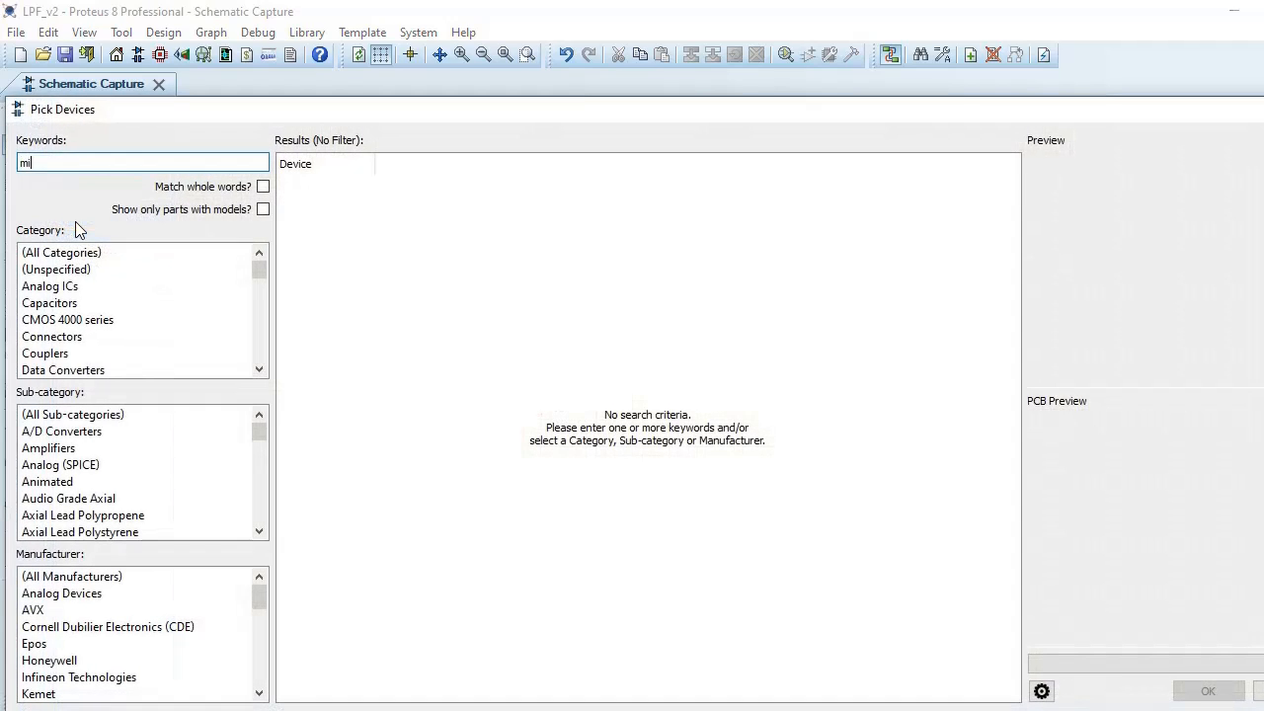
{"action": "type", "text": "nres18k"}
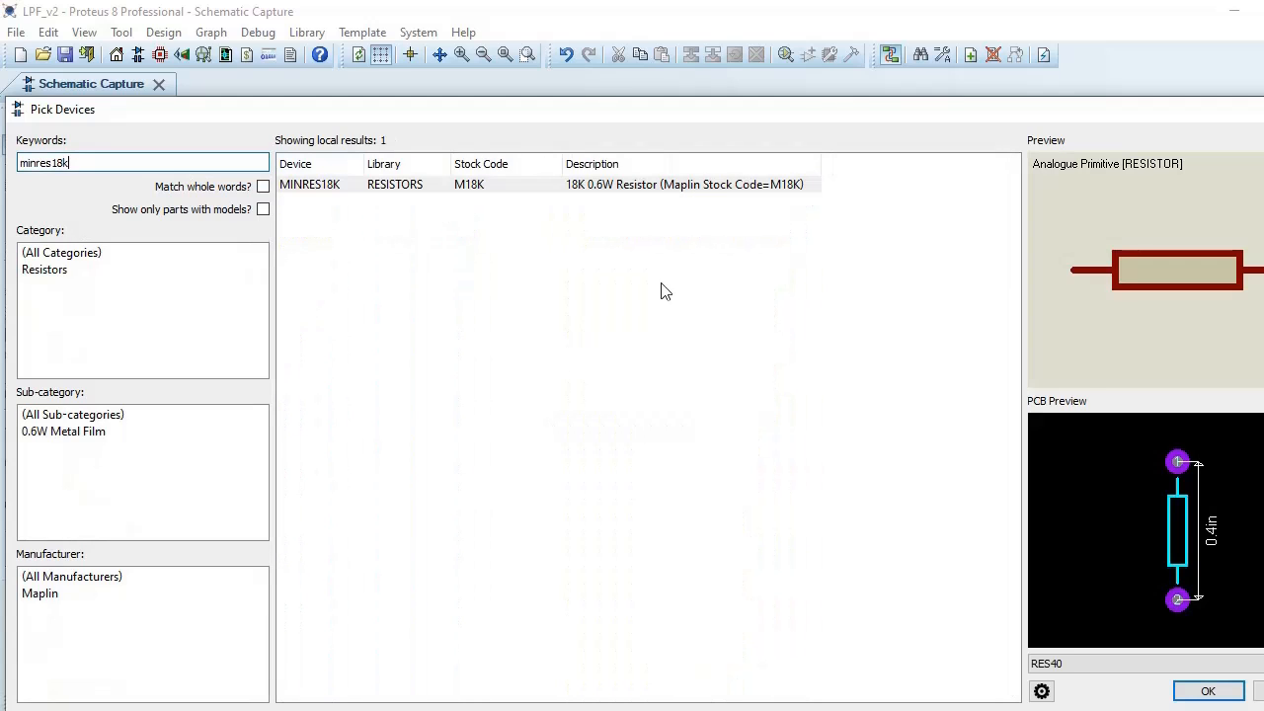
{"action": "left_click", "coordinate": [1205, 690]}
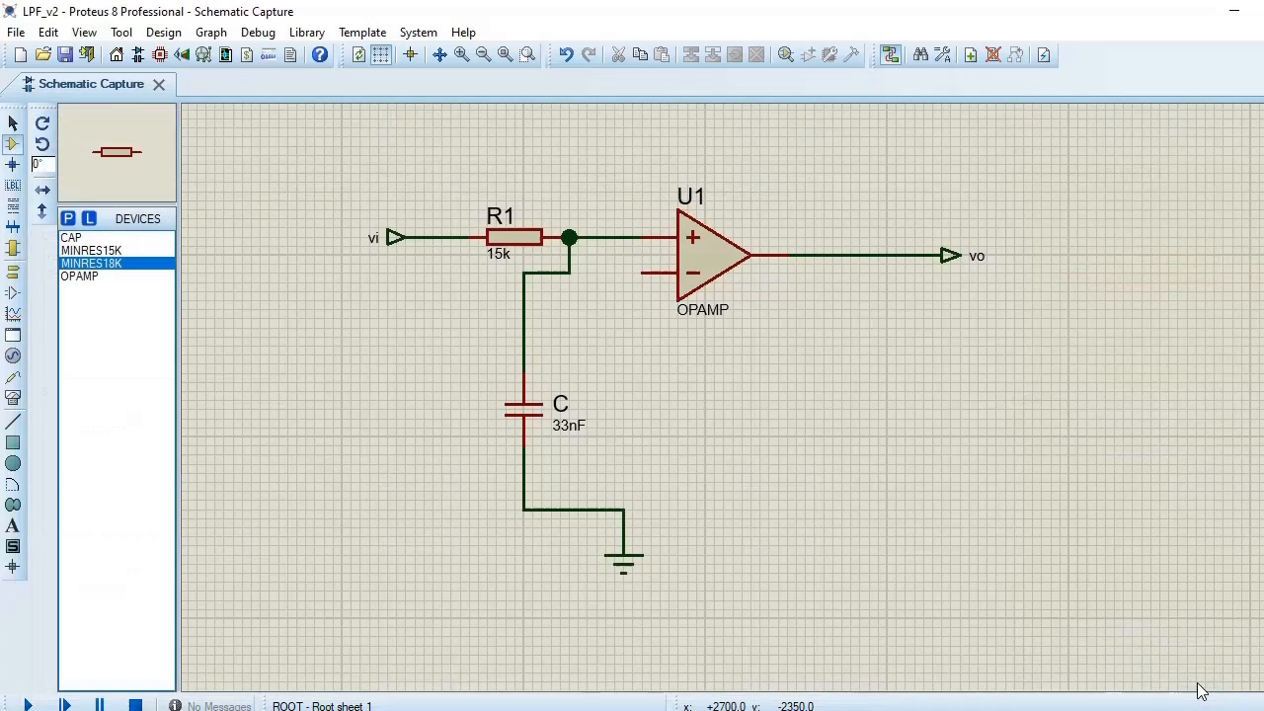
{"action": "left_click", "coordinate": [617, 405]}
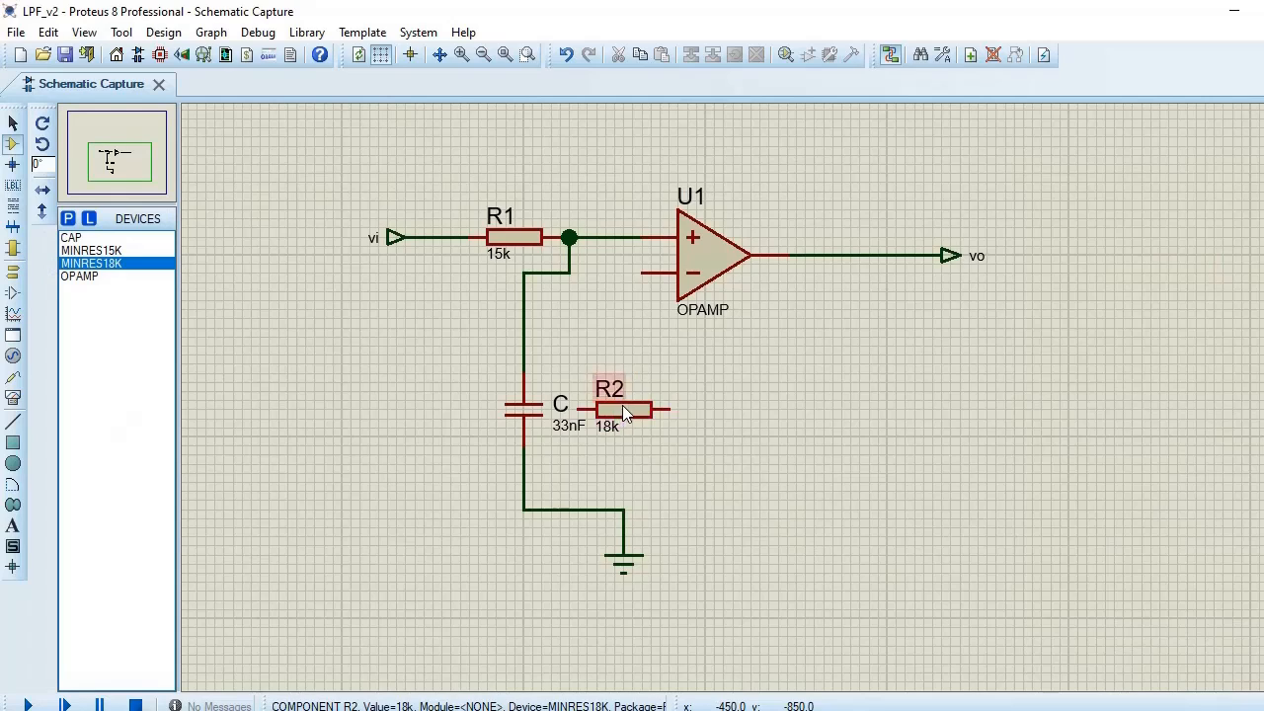
Step: Rotate resistor R2 anti-clockwise so it stands vertically, leaving its properties as they are
{"action": "right_click", "coordinate": [629, 413]}
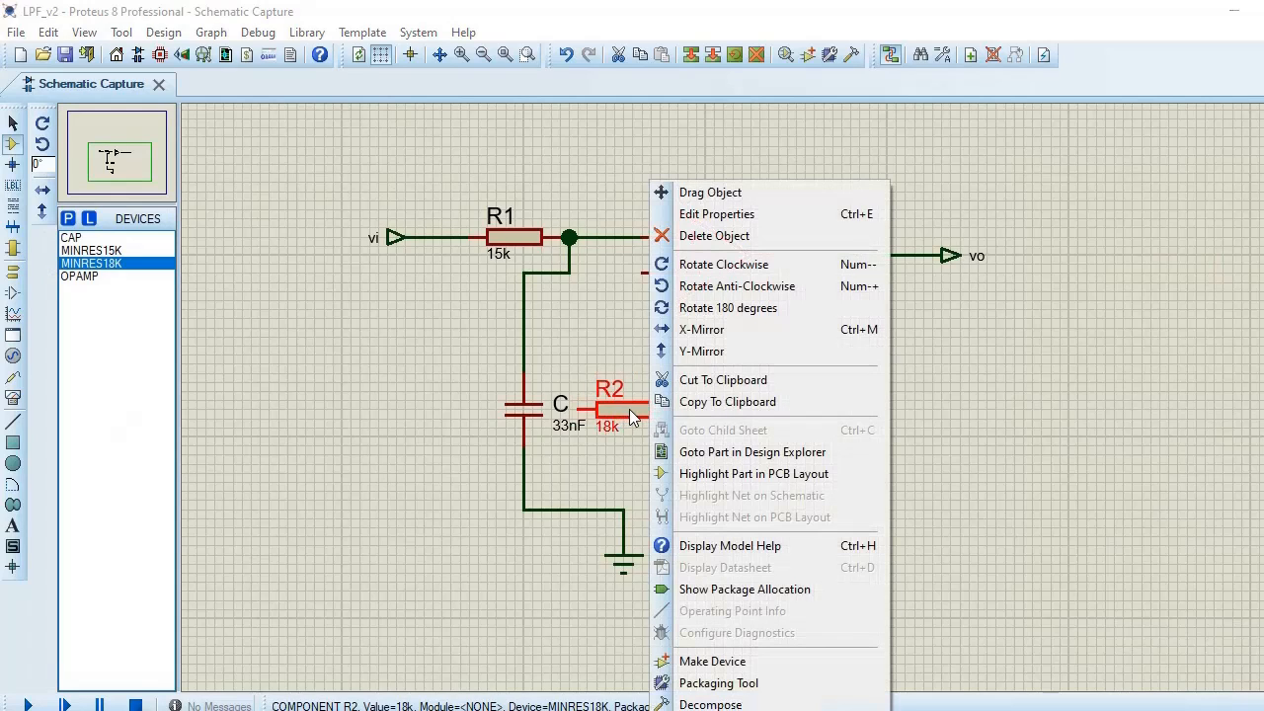
{"action": "left_click", "coordinate": [683, 286]}
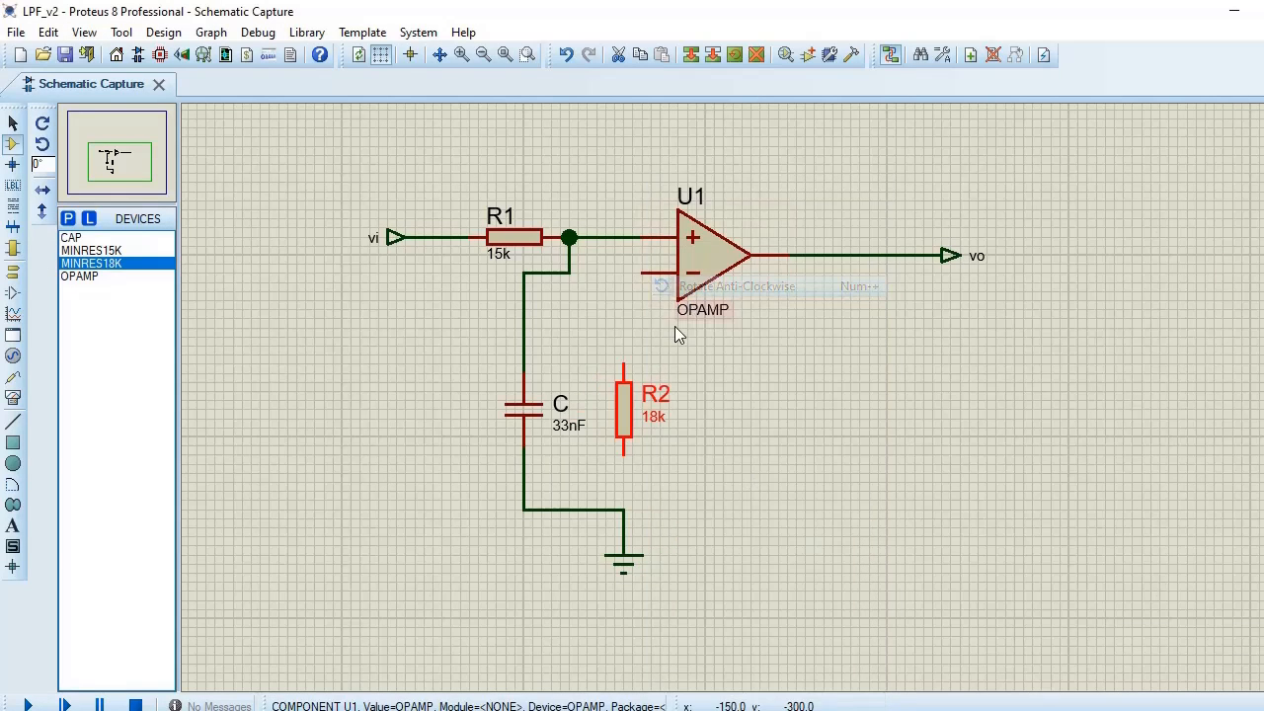
{"action": "double_click", "coordinate": [619, 429]}
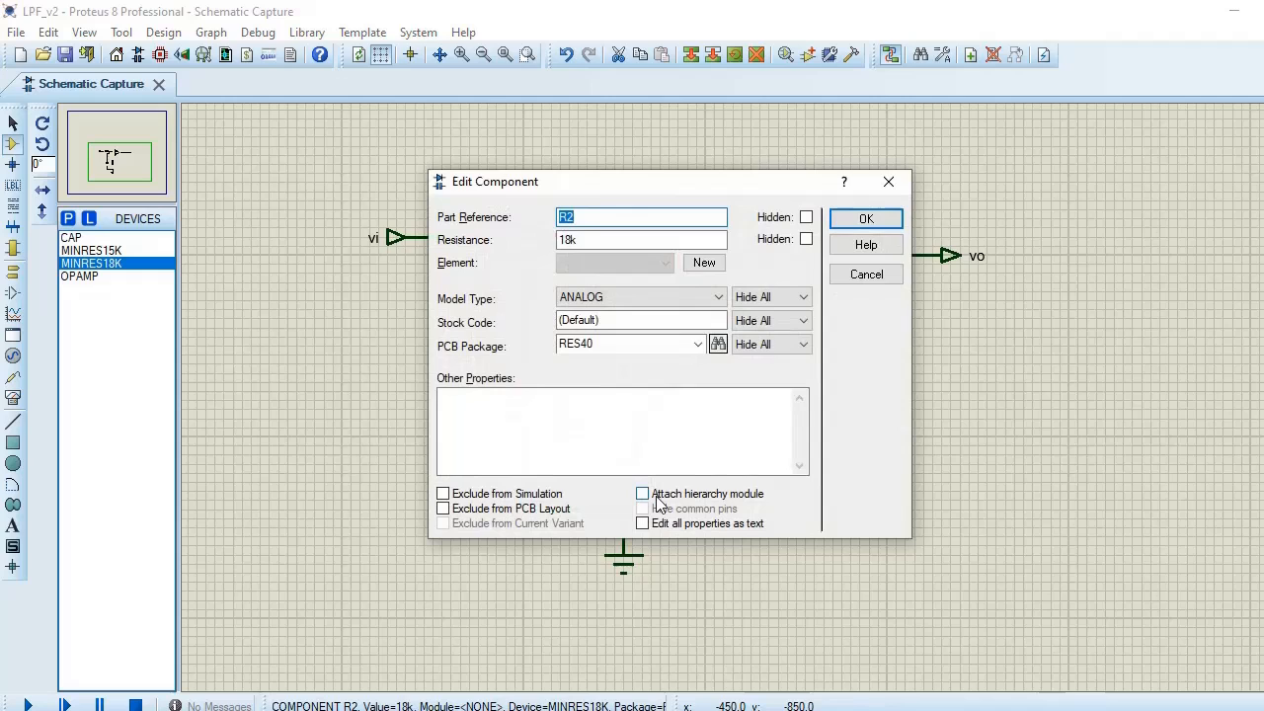
{"action": "left_click", "coordinate": [859, 275]}
{"action": "left_click", "coordinate": [757, 405]}
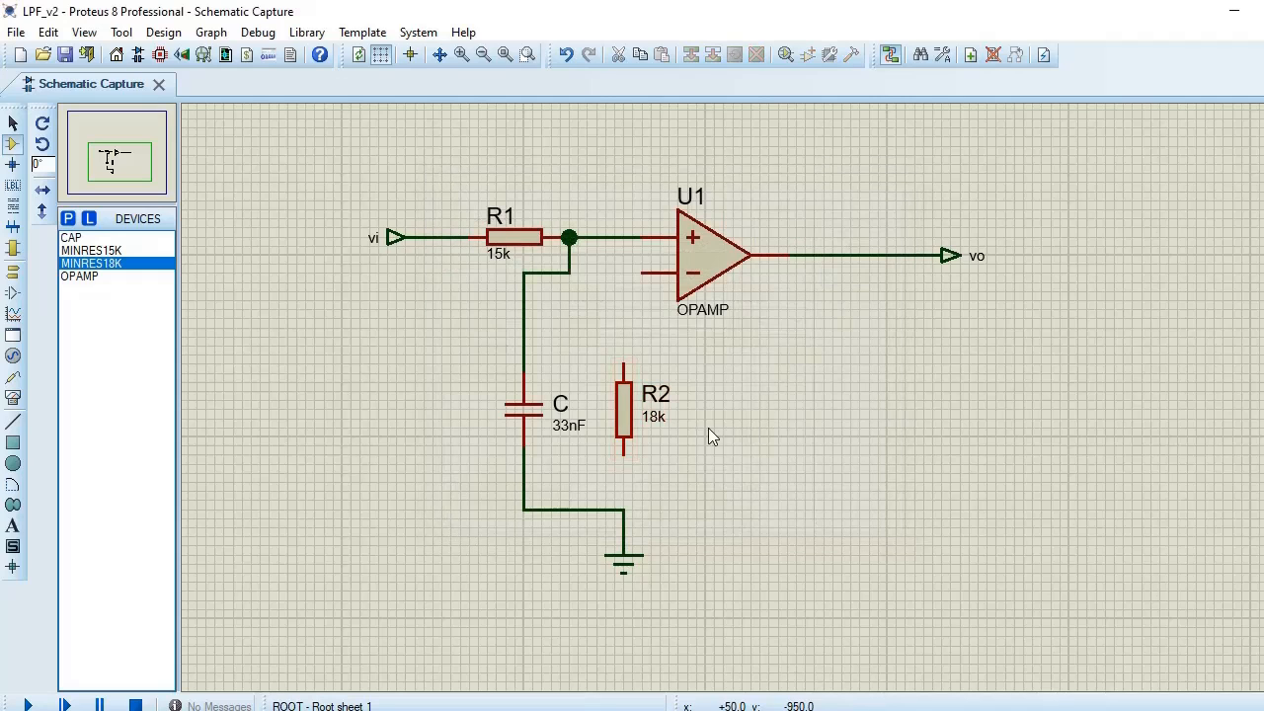
Step: Wire R2's lower end to the ground connection and its upper end to the op-amp's inverting input
{"action": "left_click", "coordinate": [624, 457]}
{"action": "left_click", "coordinate": [623, 510]}
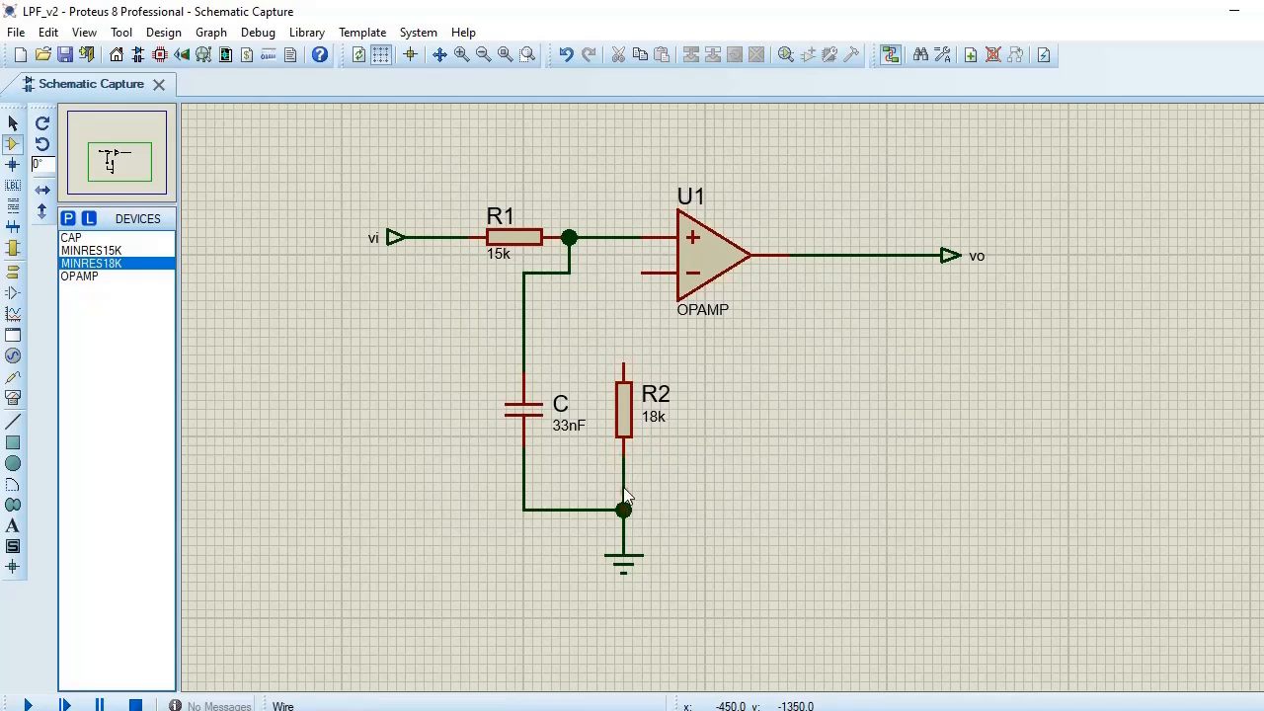
{"action": "left_click", "coordinate": [625, 364]}
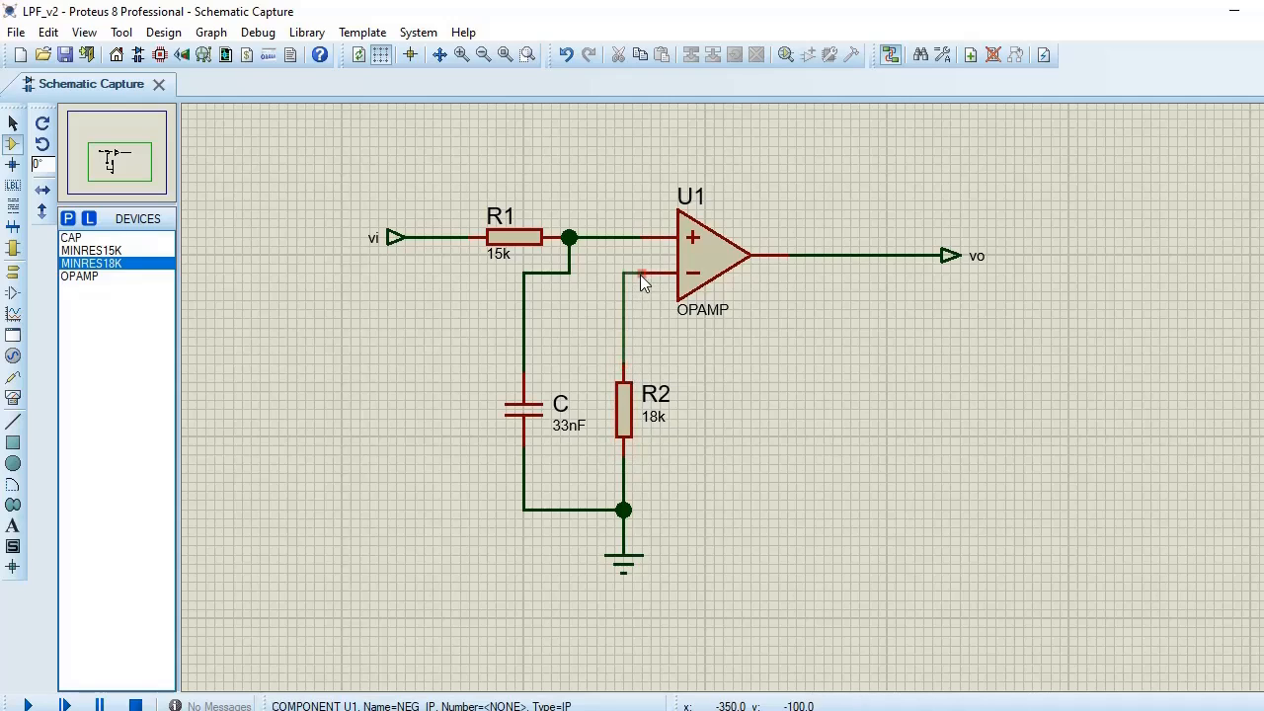
{"action": "left_click", "coordinate": [640, 274]}
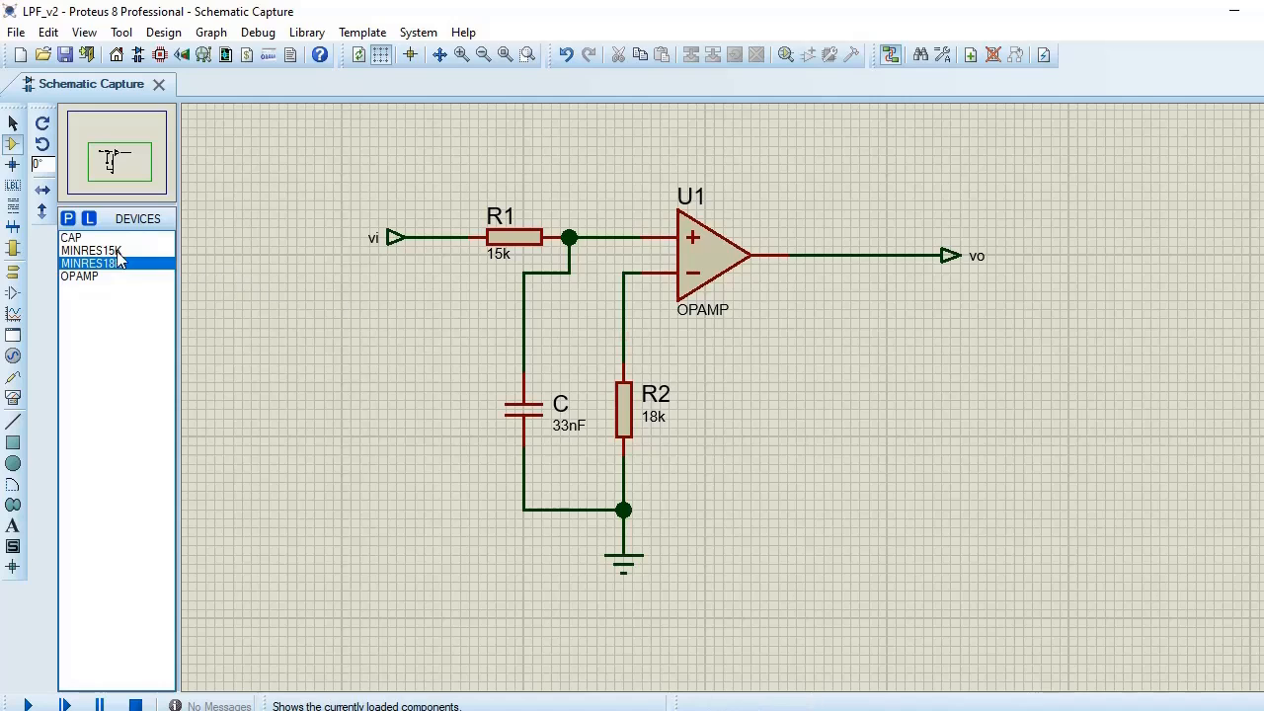
Step: Find the MINRES180K resistor in the device library and place it horizontally below the op-amp, up and right of R2
{"action": "left_click", "coordinate": [67, 218]}
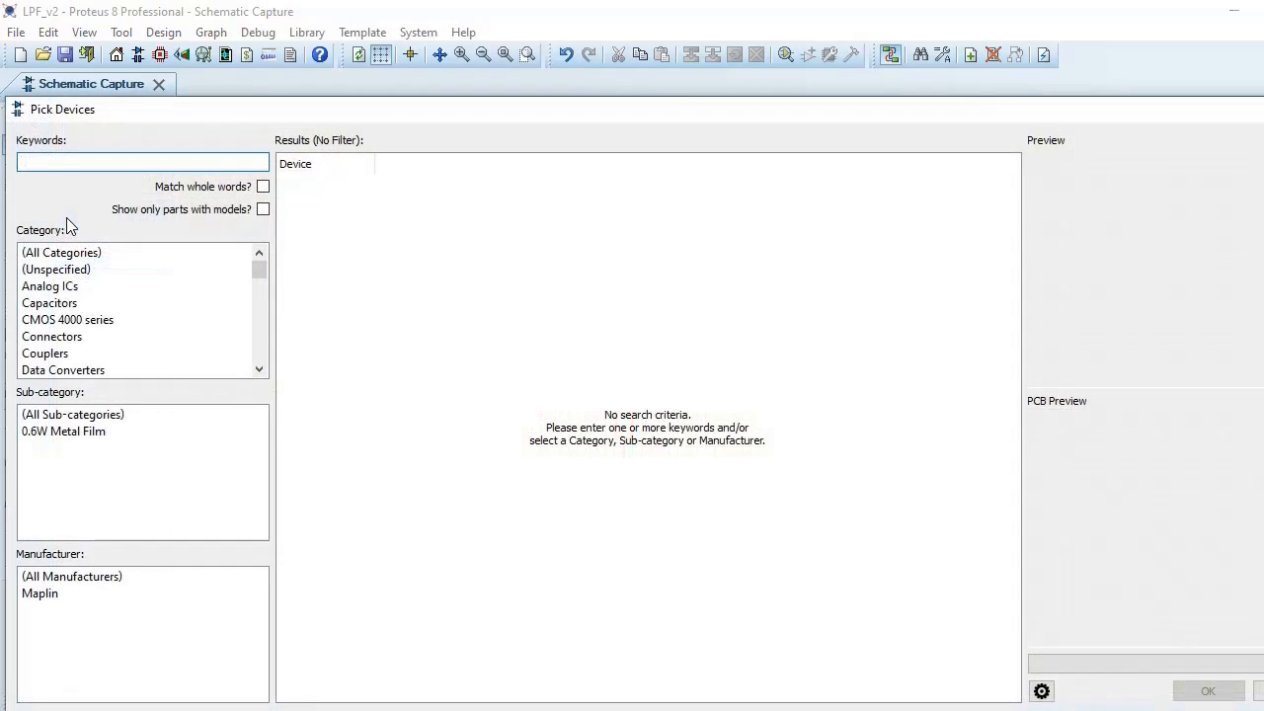
{"action": "type", "text": "minres"}
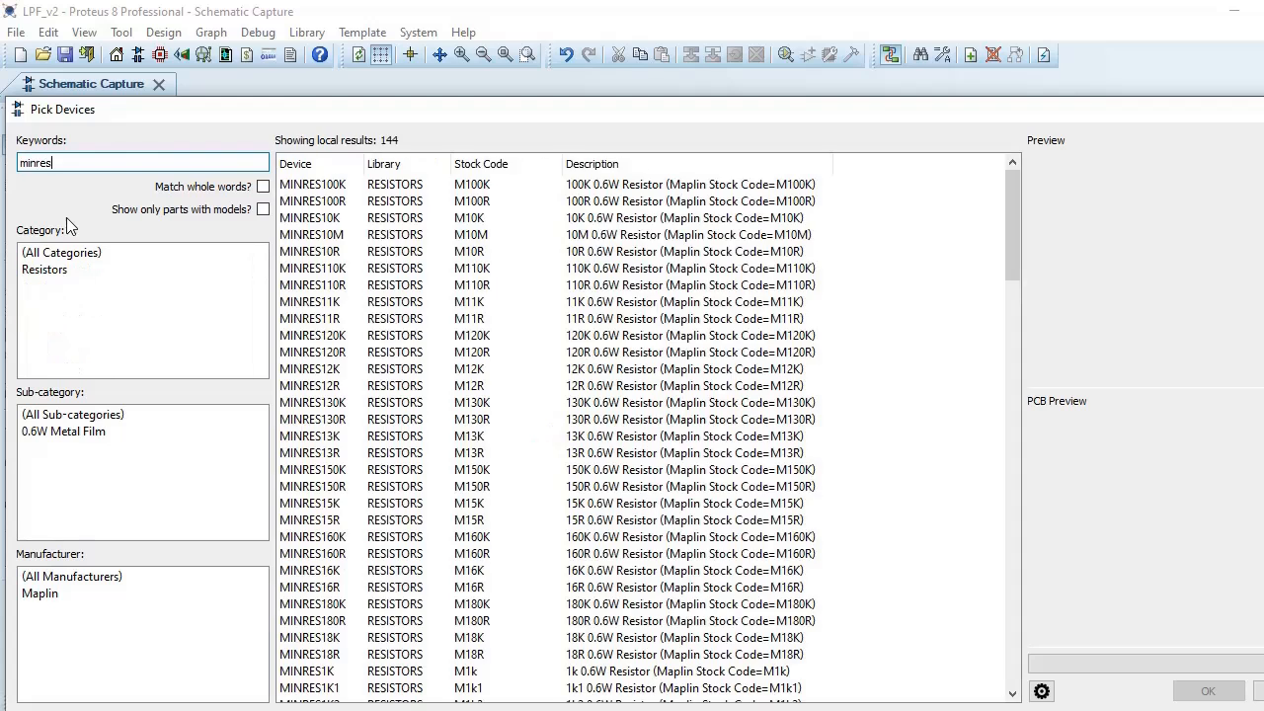
{"action": "type", "text": "180"}
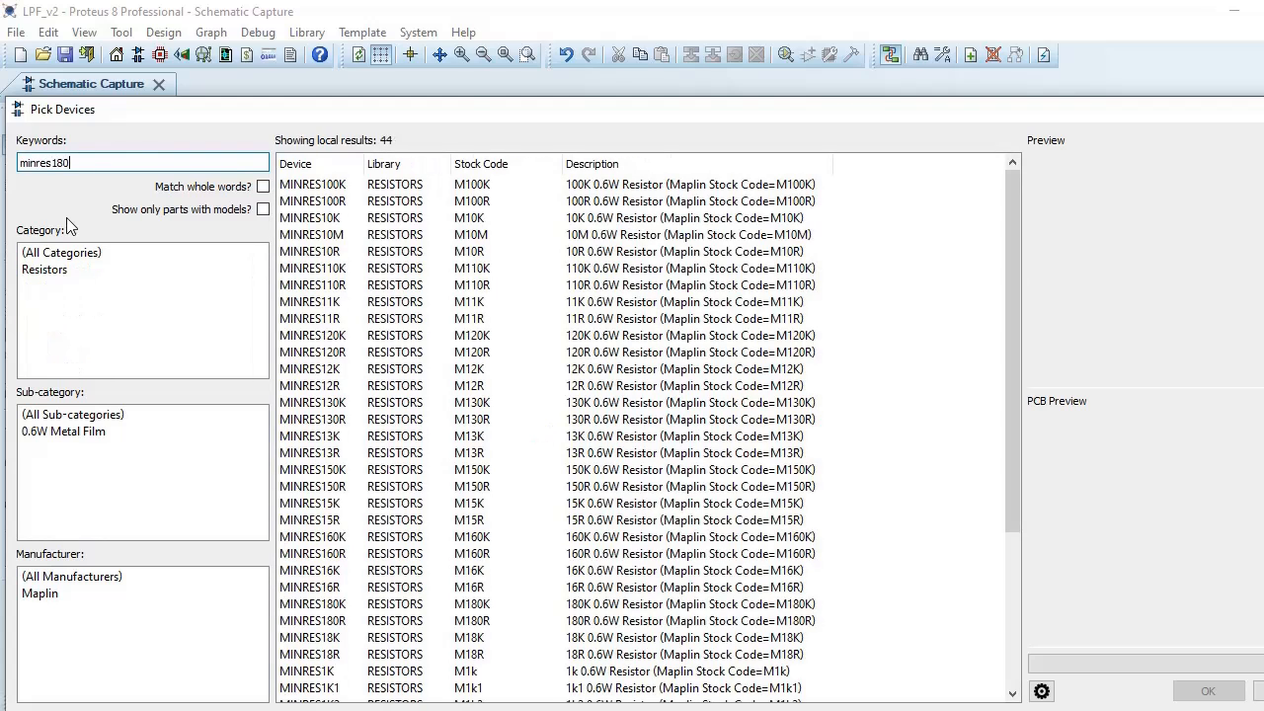
{"action": "type", "text": "k"}
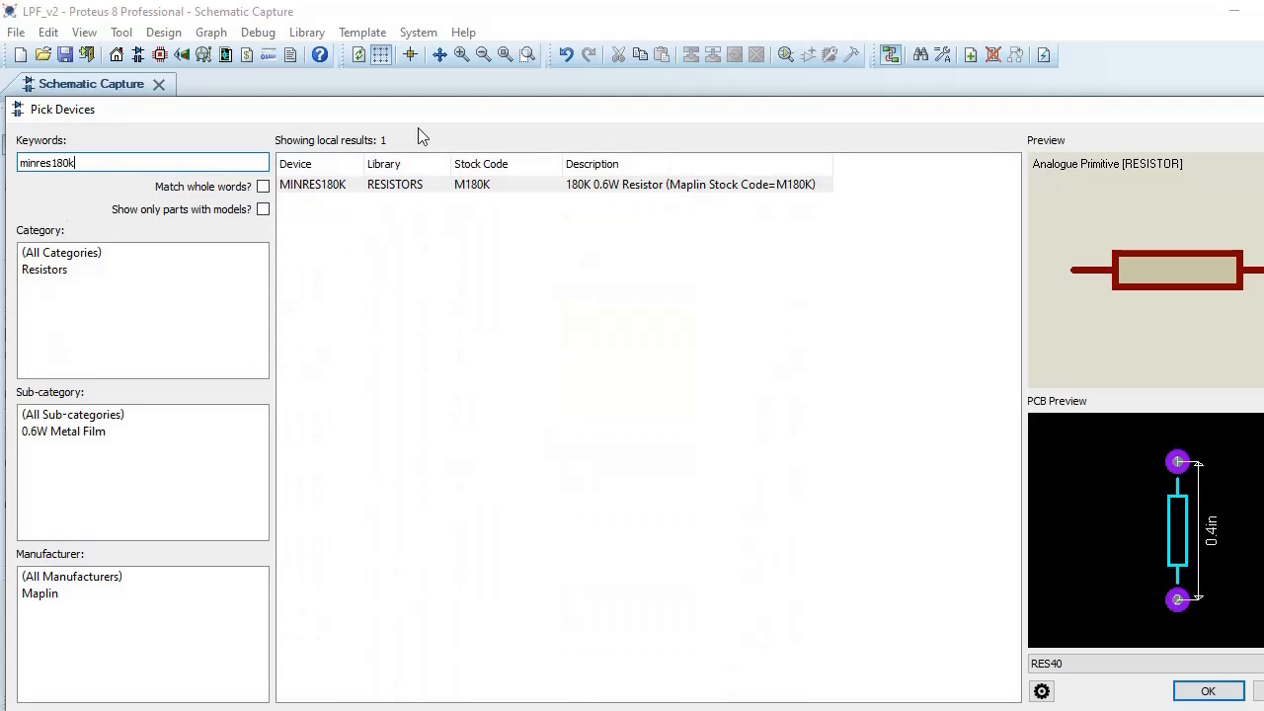
{"action": "left_click", "coordinate": [1206, 690]}
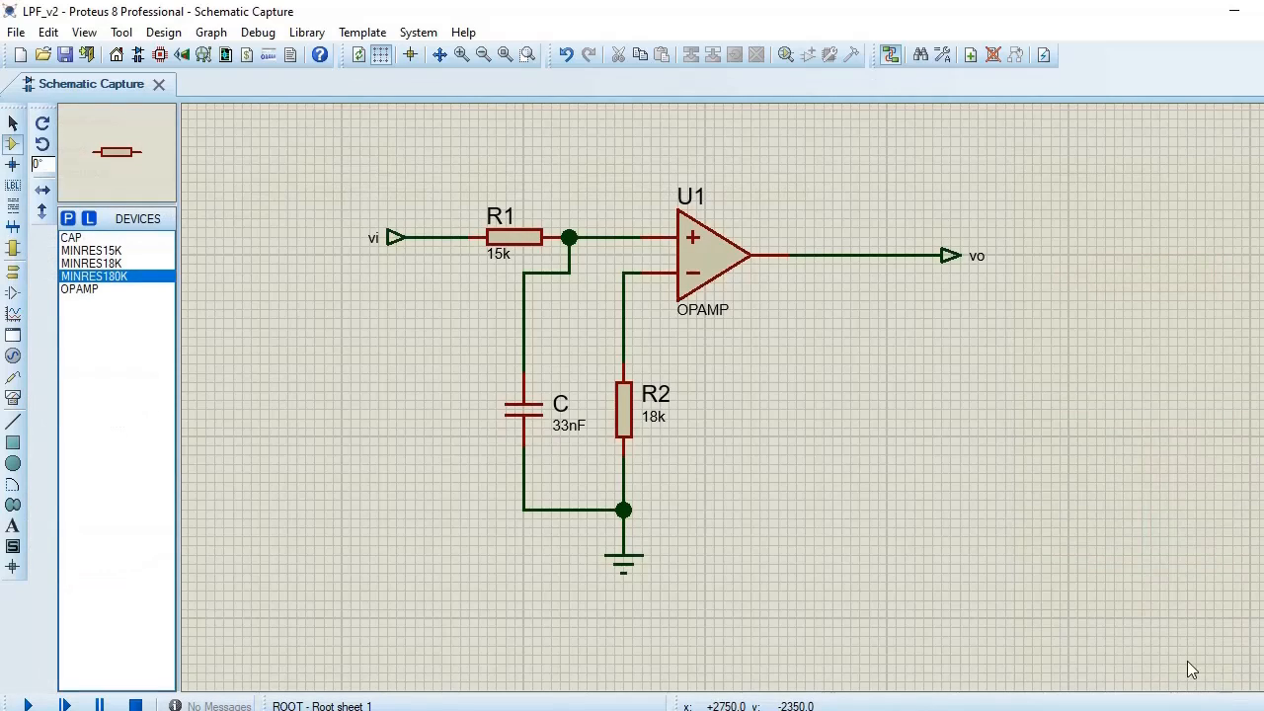
{"action": "left_click", "coordinate": [770, 373]}
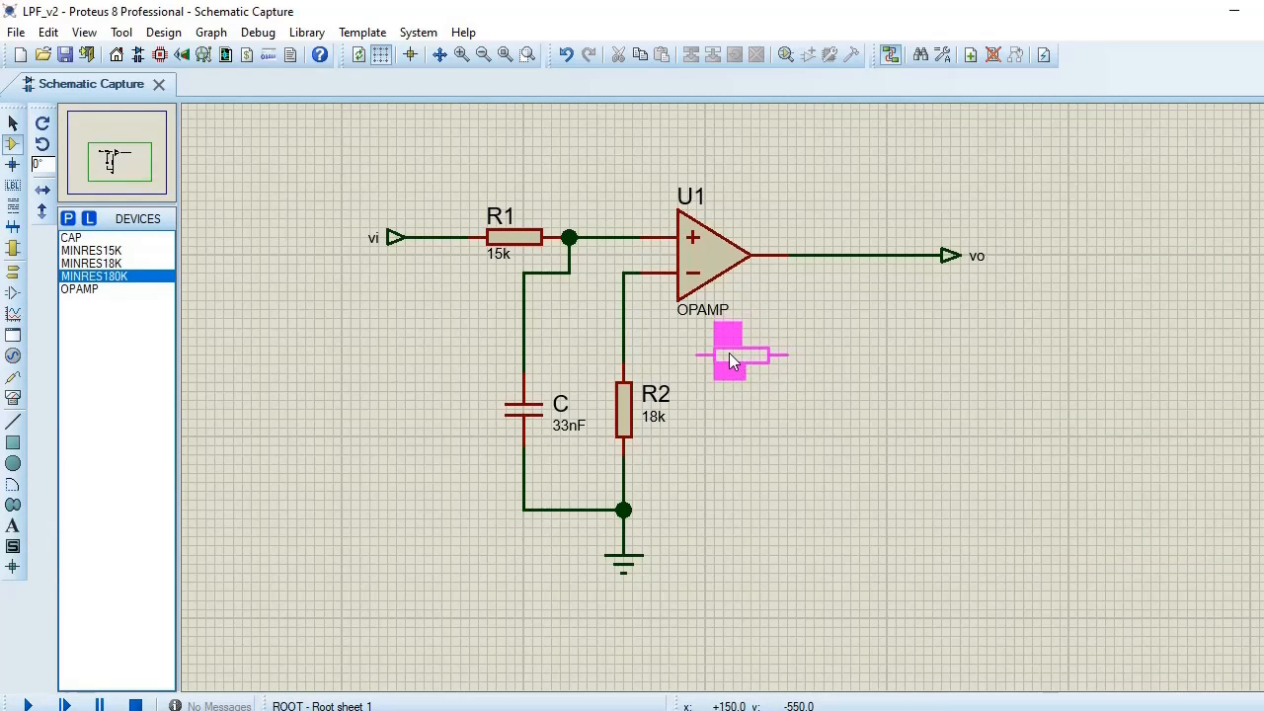
{"action": "left_click", "coordinate": [728, 360]}
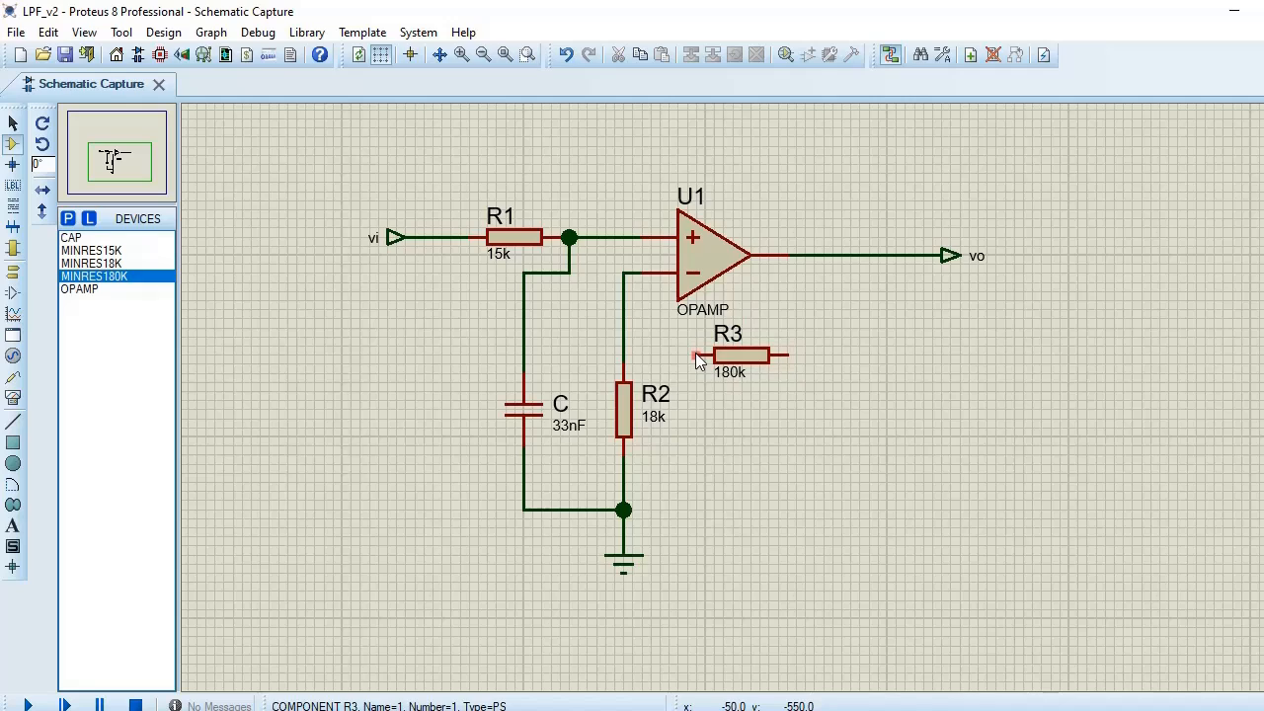
Step: Wire one end of R3 to the node between R2 and the inverting input, and its other end to the op-amp's output wire
{"action": "left_click", "coordinate": [695, 354]}
{"action": "left_click", "coordinate": [625, 355]}
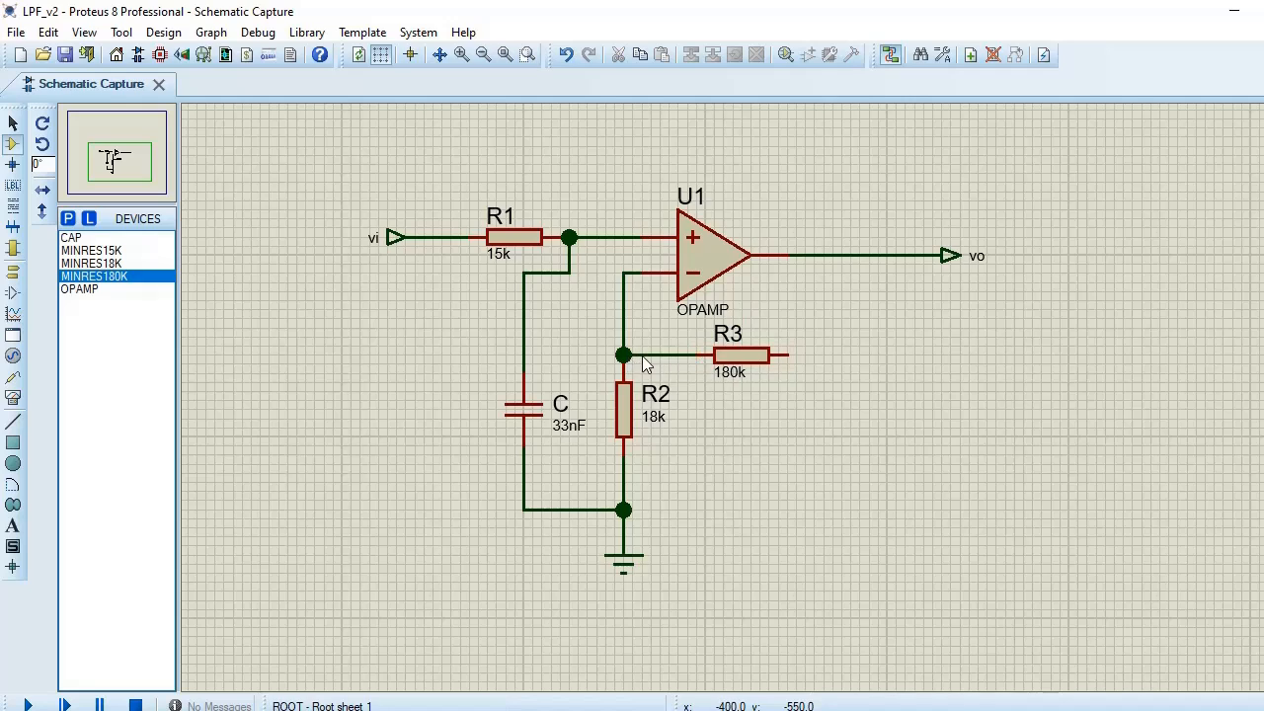
{"action": "left_click", "coordinate": [786, 357]}
{"action": "left_click", "coordinate": [831, 255]}
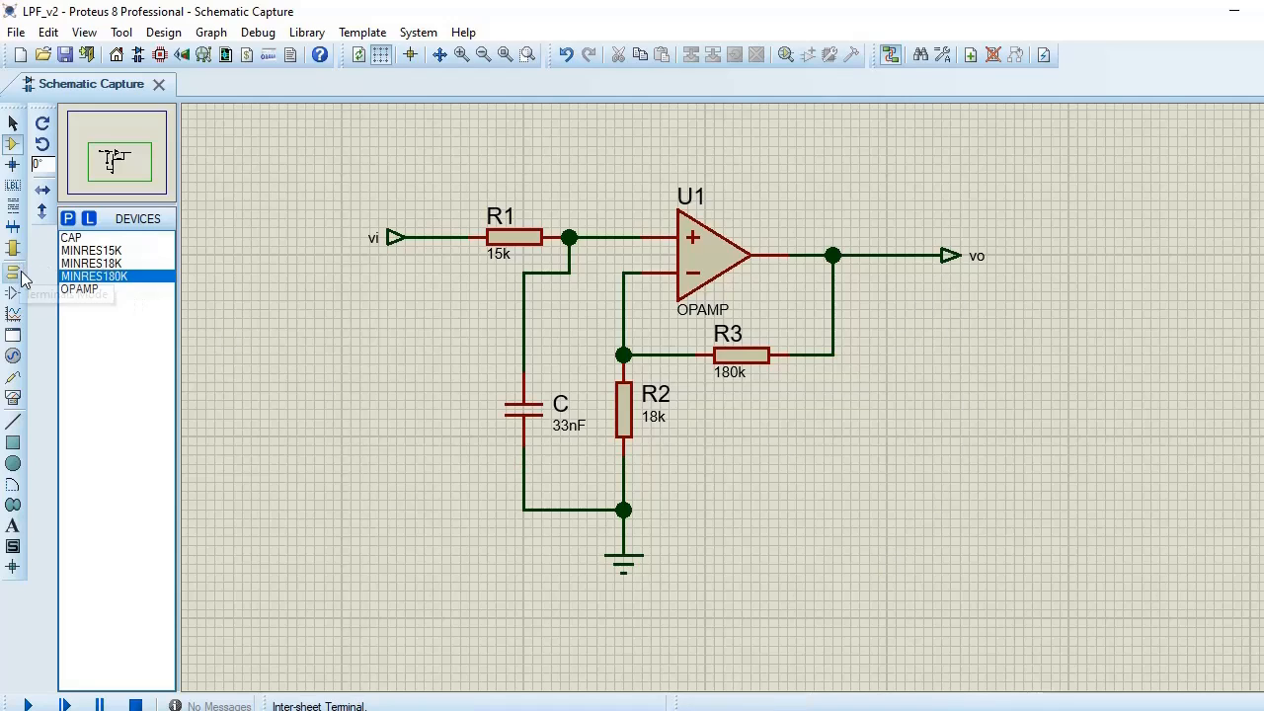
Step: Place a SINE generator above the vi terminal and wire it to the input line before R1
{"action": "left_click", "coordinate": [13, 357]}
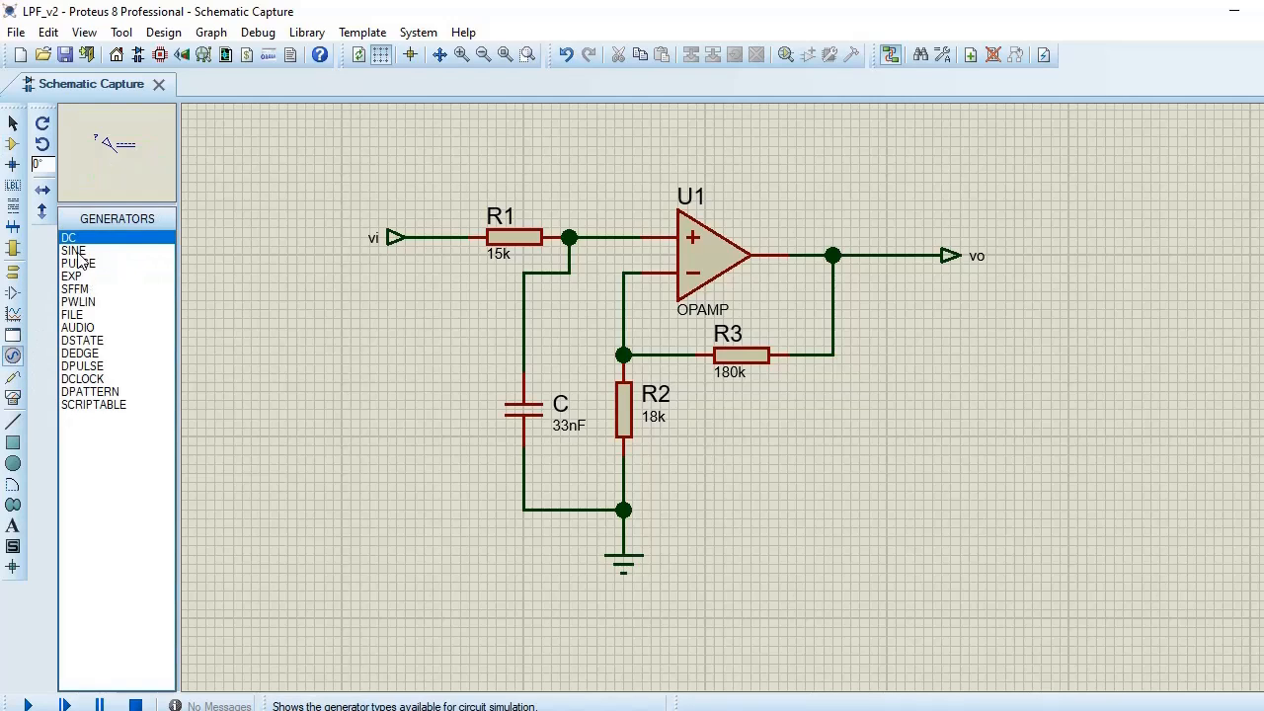
{"action": "left_click", "coordinate": [79, 253]}
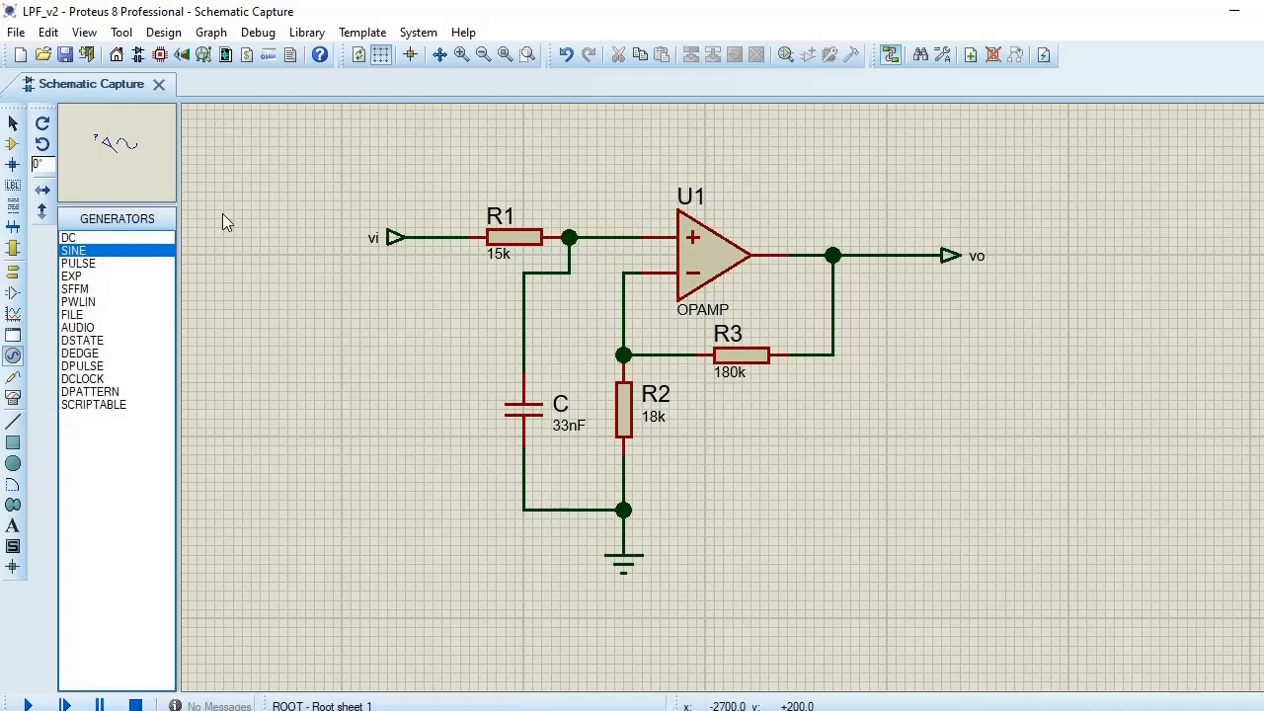
{"action": "left_click", "coordinate": [403, 191]}
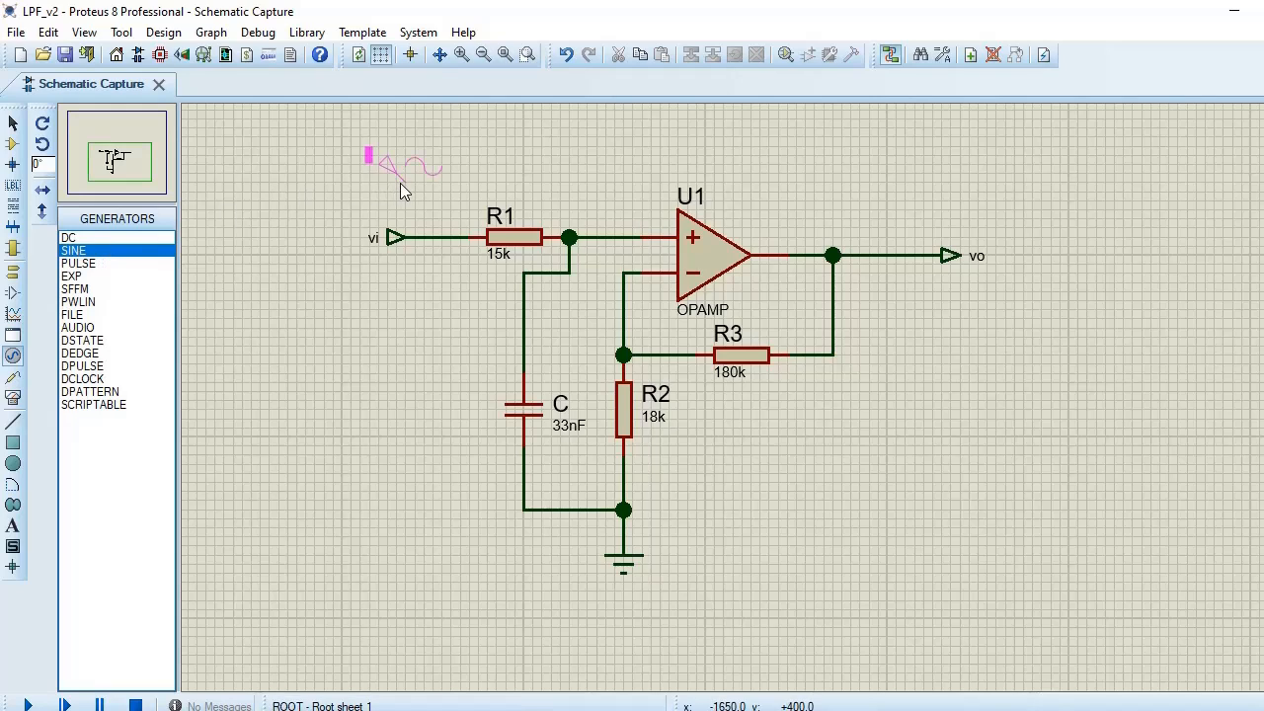
{"action": "left_click", "coordinate": [416, 188]}
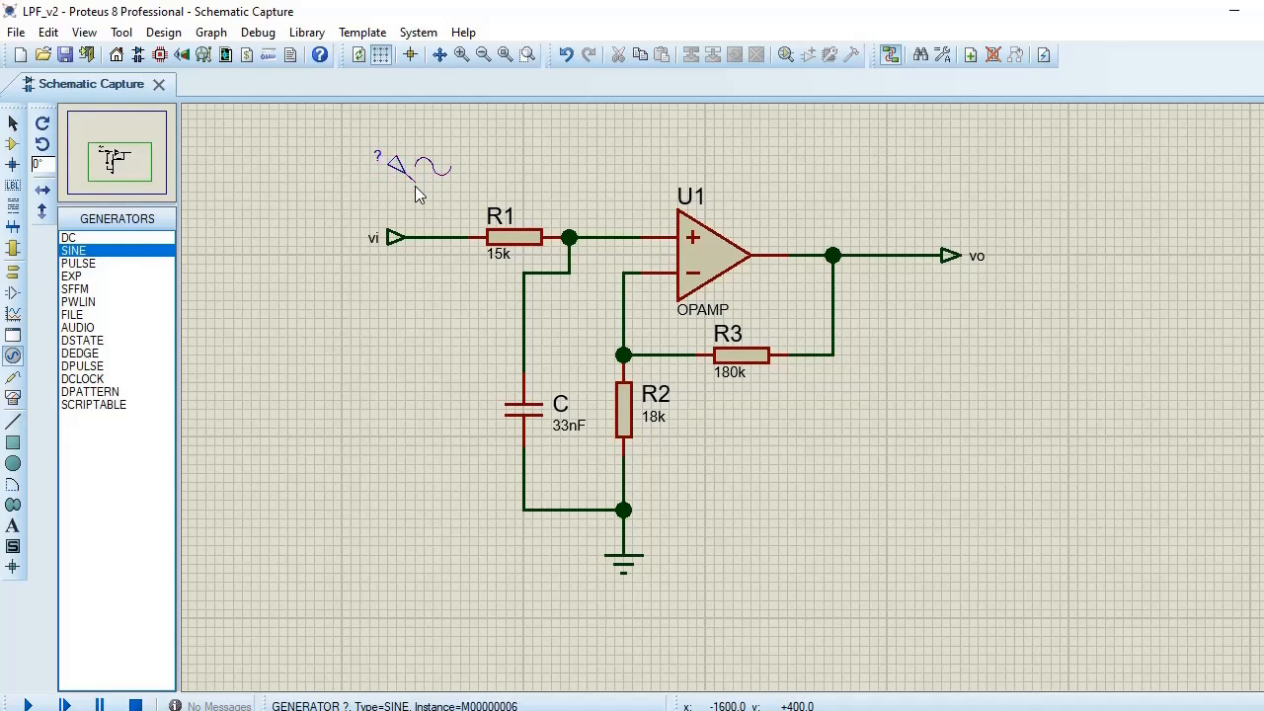
{"action": "left_click", "coordinate": [418, 183]}
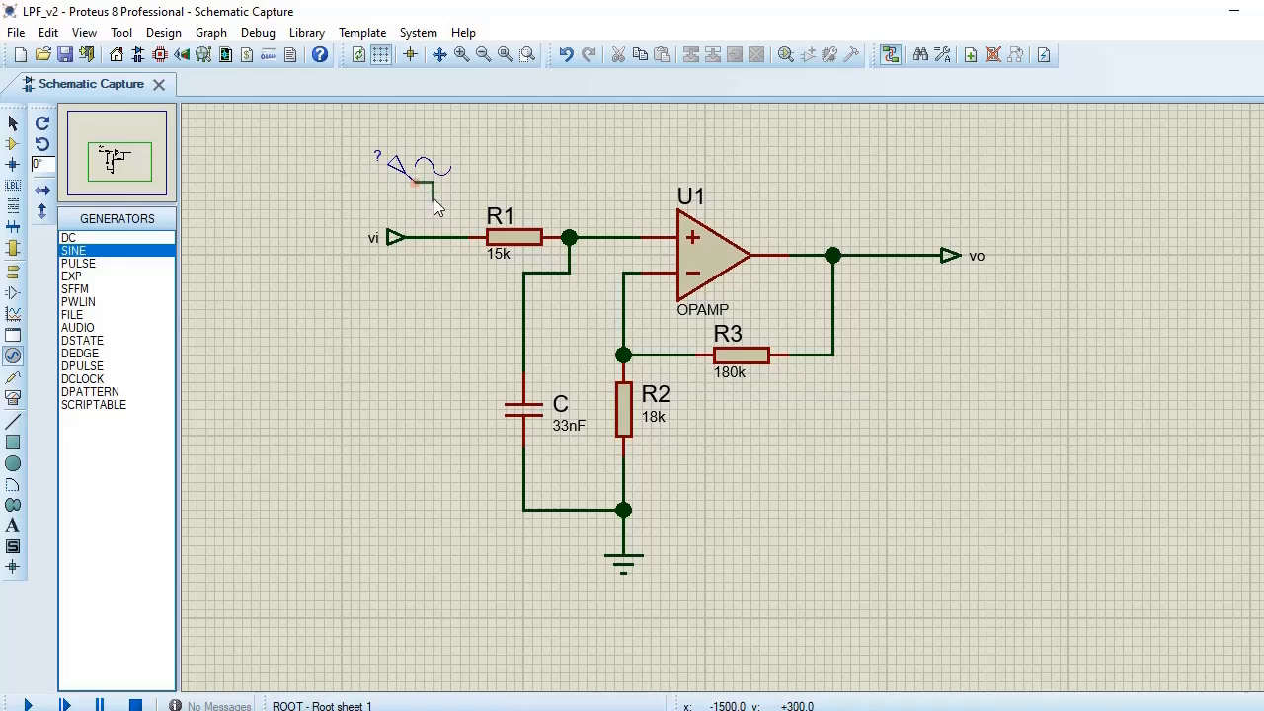
{"action": "left_click", "coordinate": [432, 238]}
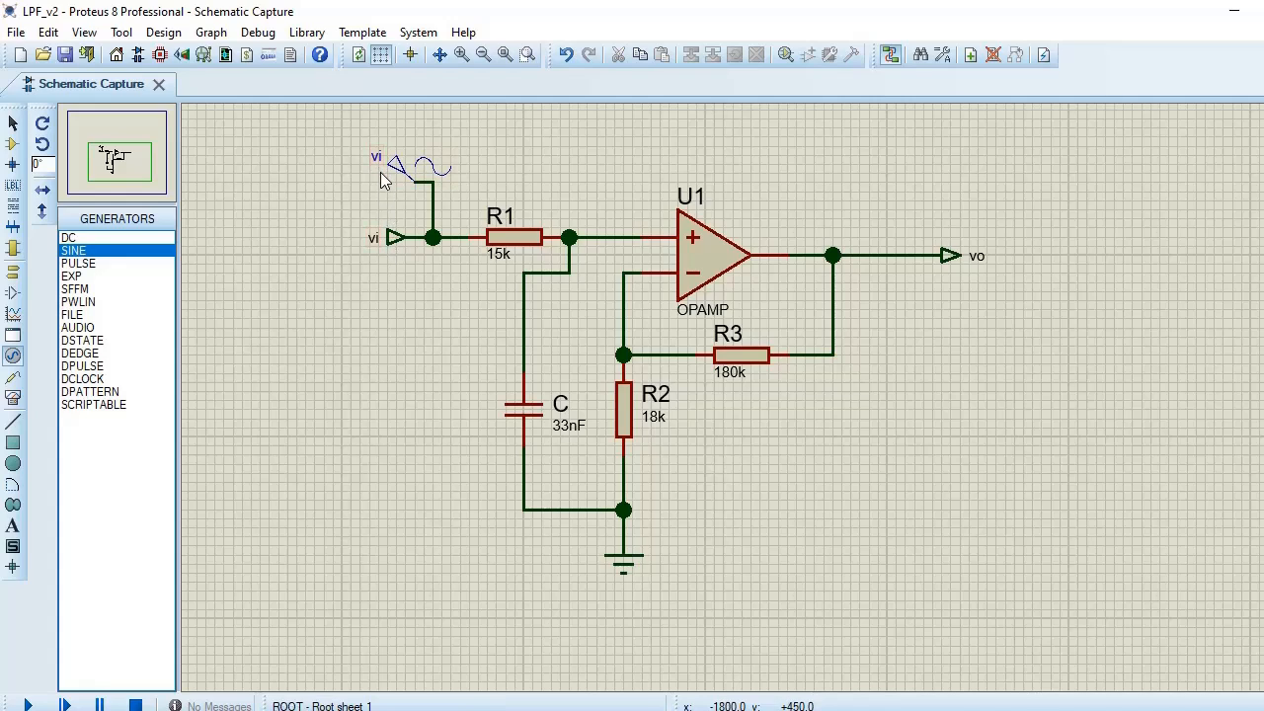
Step: Place a voltage probe above the vo terminal and wire it to the op-amp's output node
{"action": "left_click", "coordinate": [14, 381]}
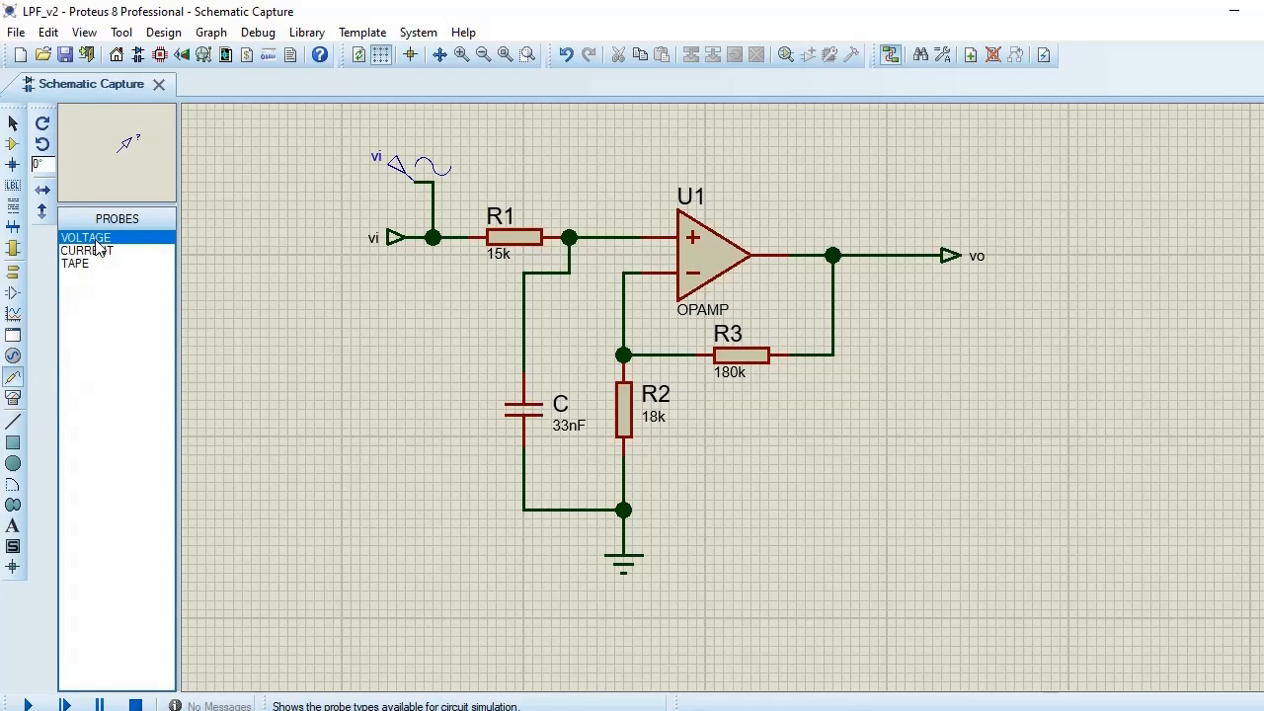
{"action": "left_click", "coordinate": [928, 207]}
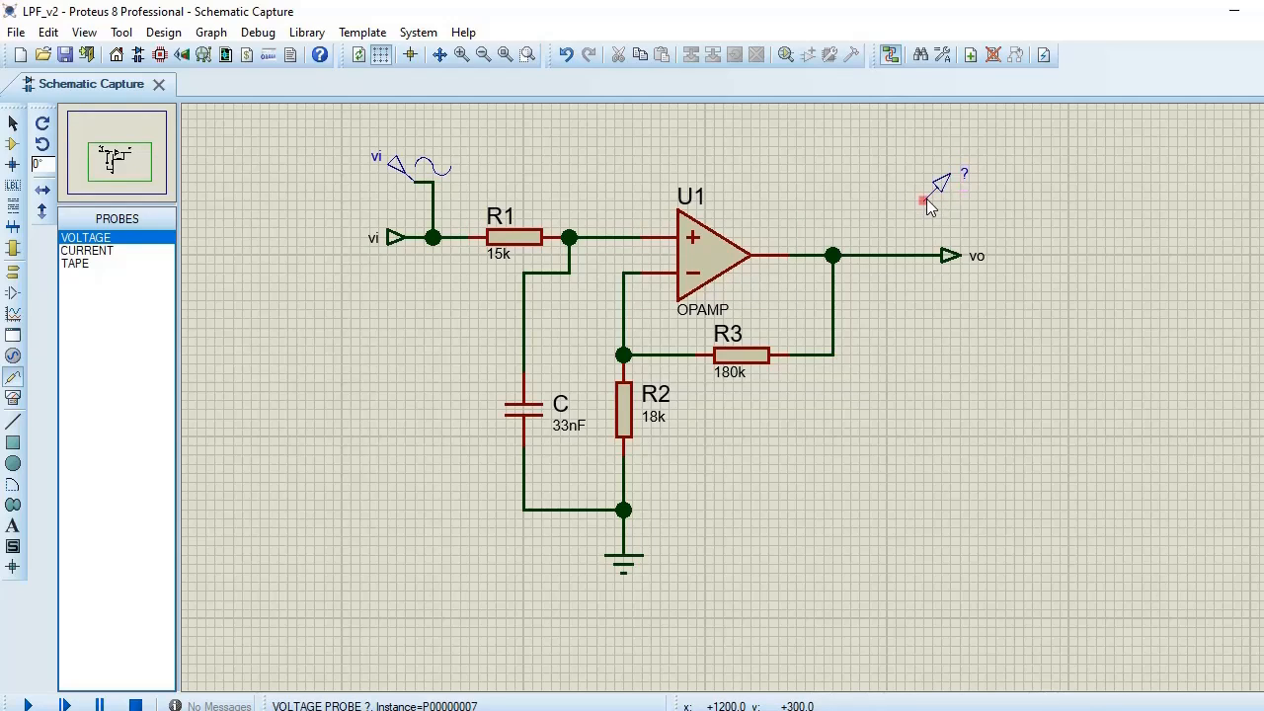
{"action": "left_click", "coordinate": [924, 201]}
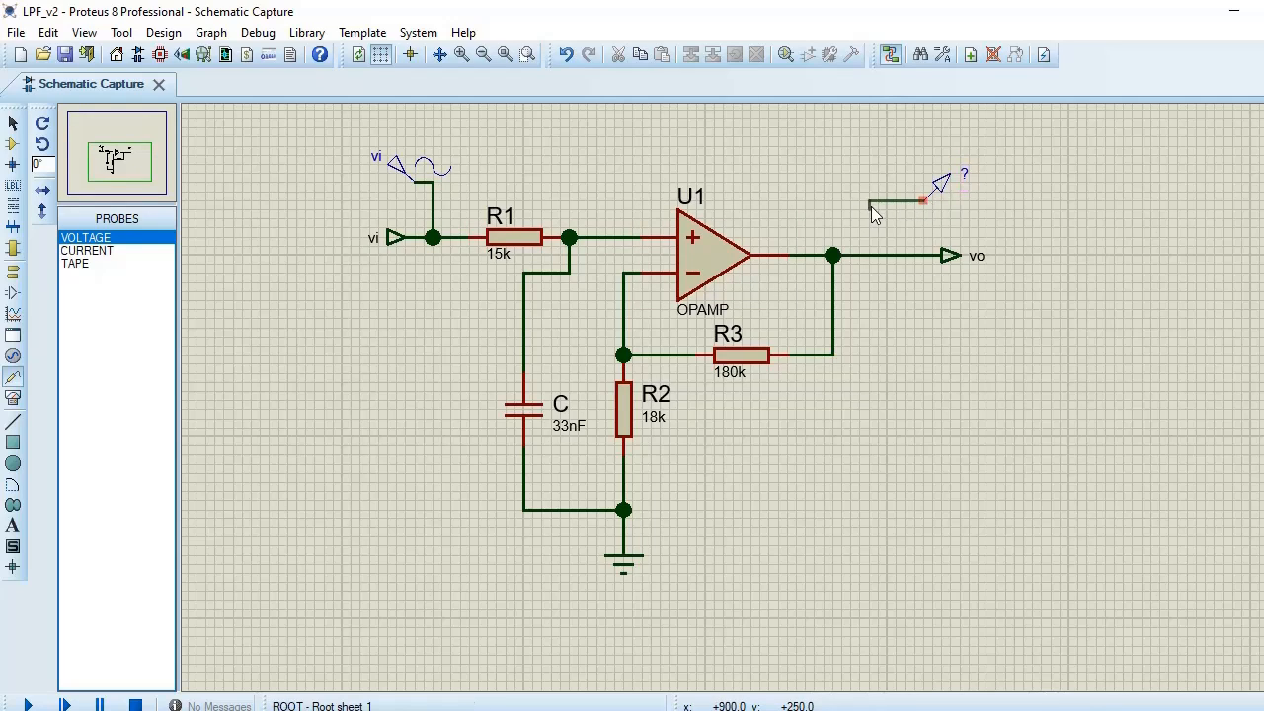
{"action": "left_click", "coordinate": [832, 256]}
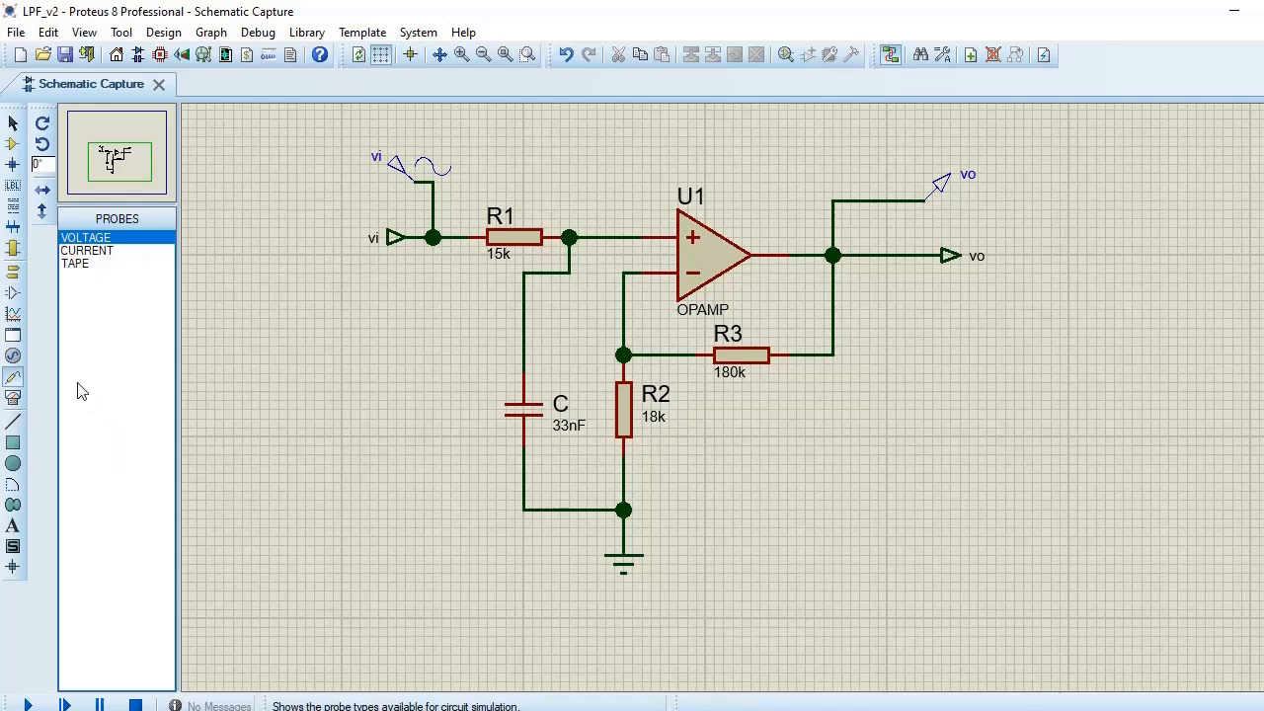
Step: Draw a FREQUENCY graph in the empty area below R3 and add the vo voltage probe to it as a gain trace
{"action": "left_click", "coordinate": [12, 315]}
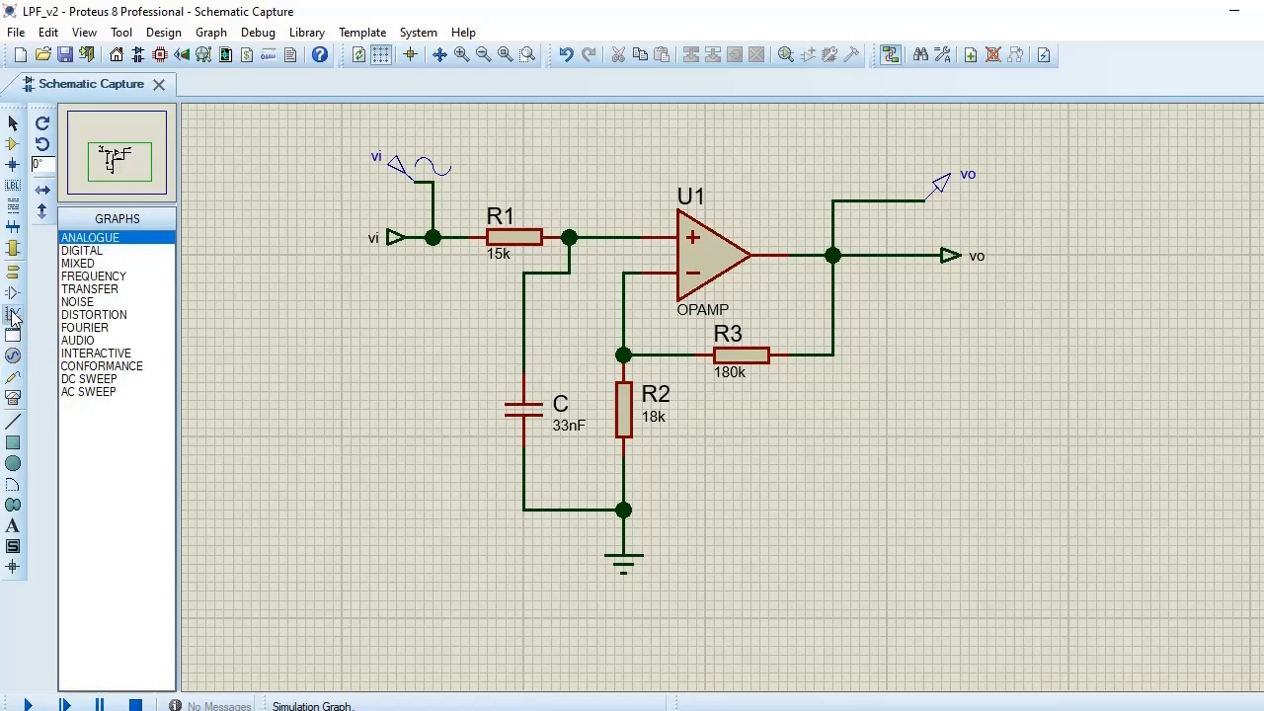
{"action": "left_click", "coordinate": [116, 280]}
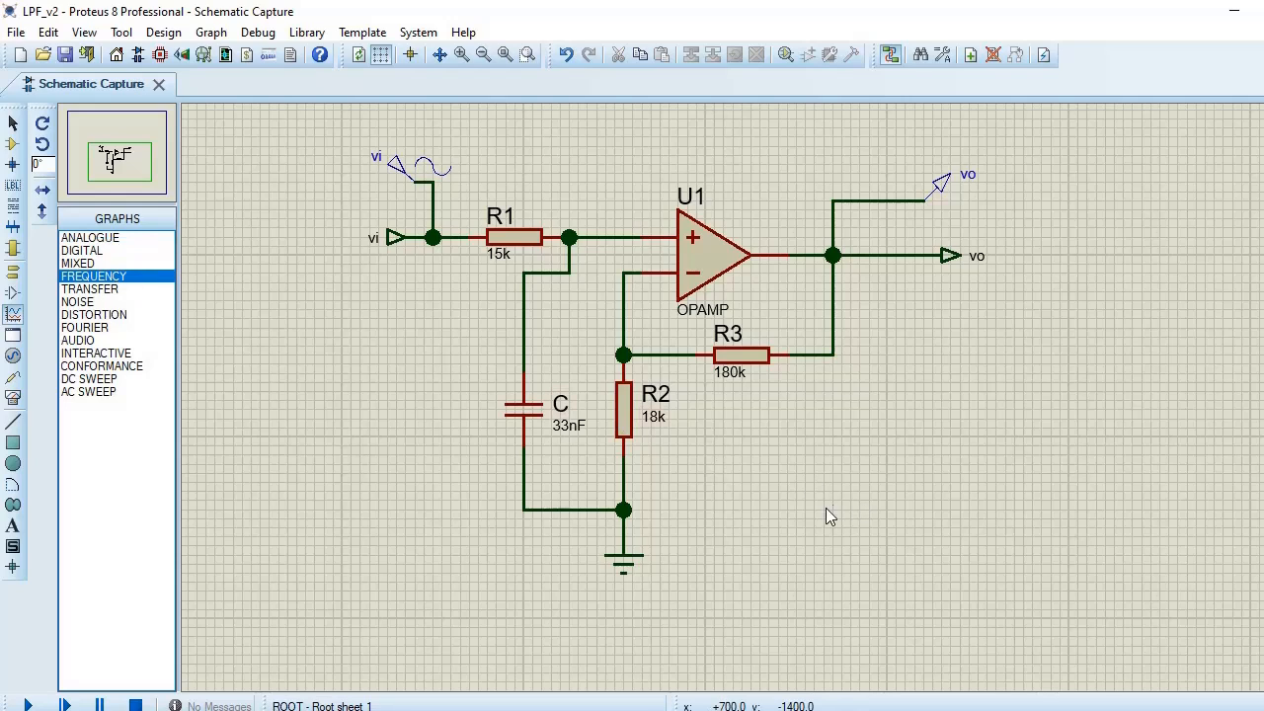
{"action": "left_click_drag", "start_coordinate": [779, 499], "coordinate": [1142, 615]}
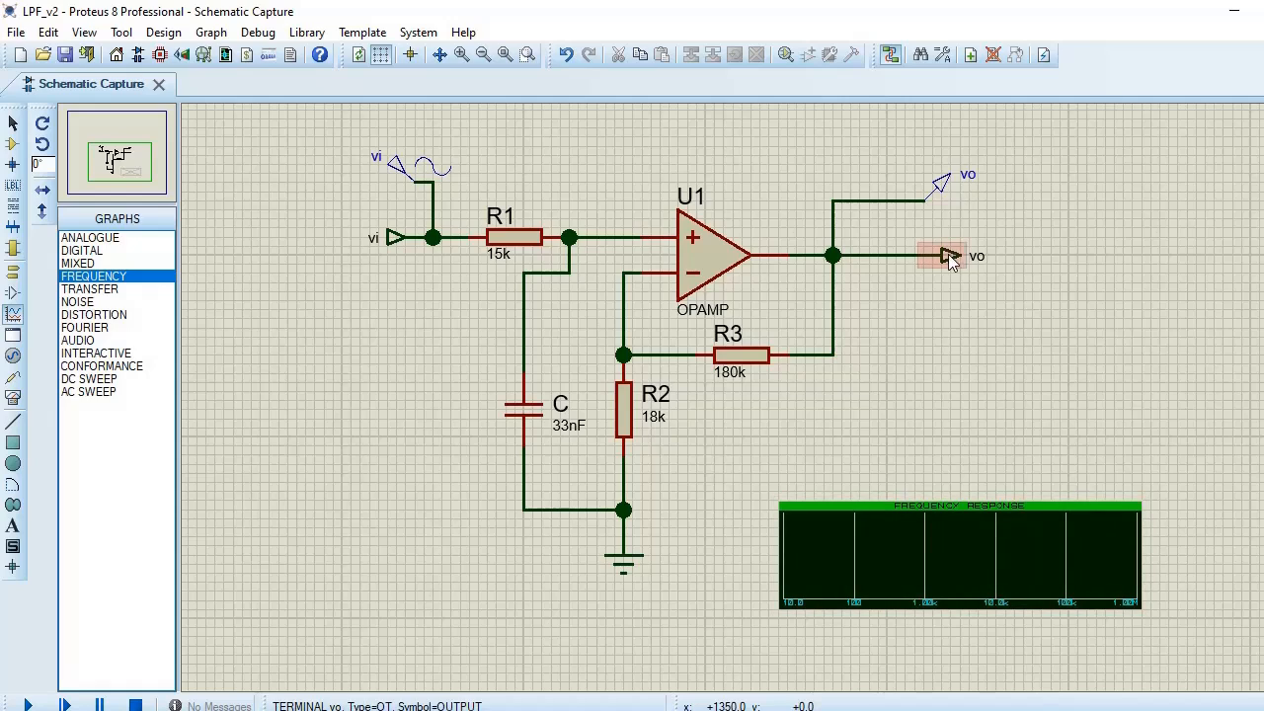
{"action": "left_click", "coordinate": [941, 190]}
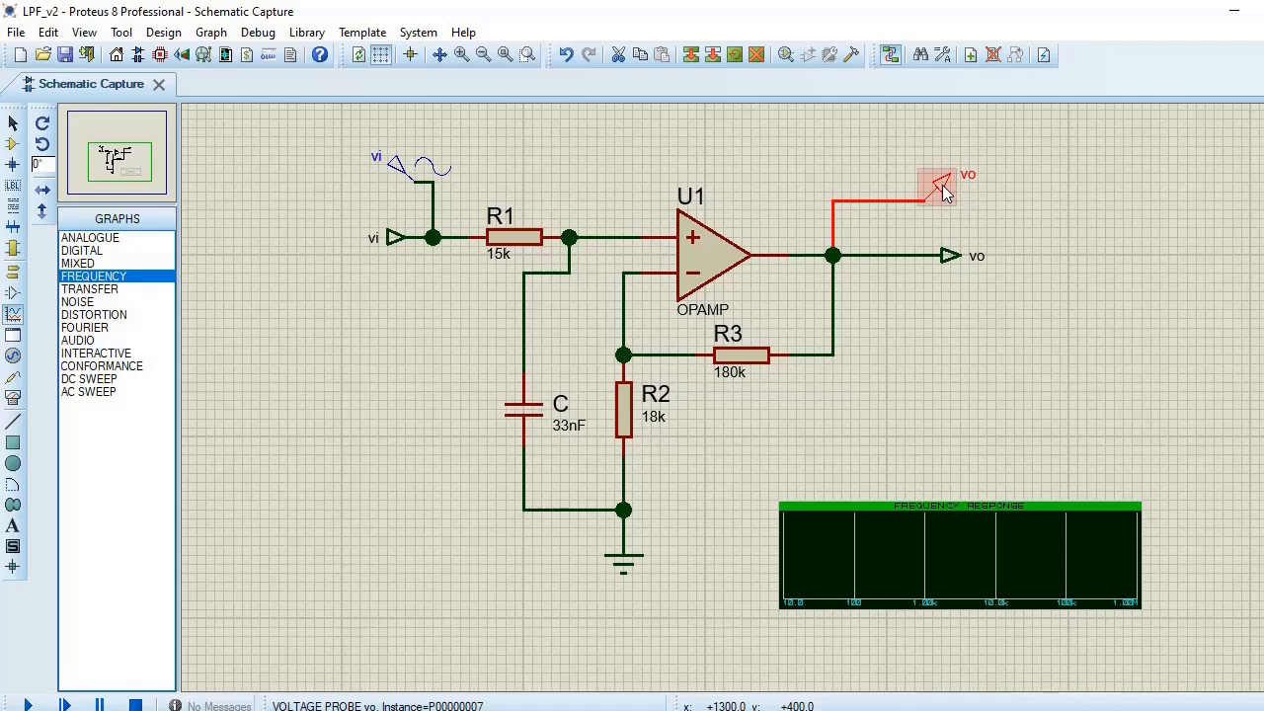
{"action": "mouse_move", "coordinate": [943, 192]}
{"action": "left_mouse_down"}
{"action": "mouse_move", "coordinate": [923, 351]}
{"action": "mouse_move", "coordinate": [863, 494]}
{"action": "mouse_move", "coordinate": [818, 543]}
{"action": "left_mouse_up"}
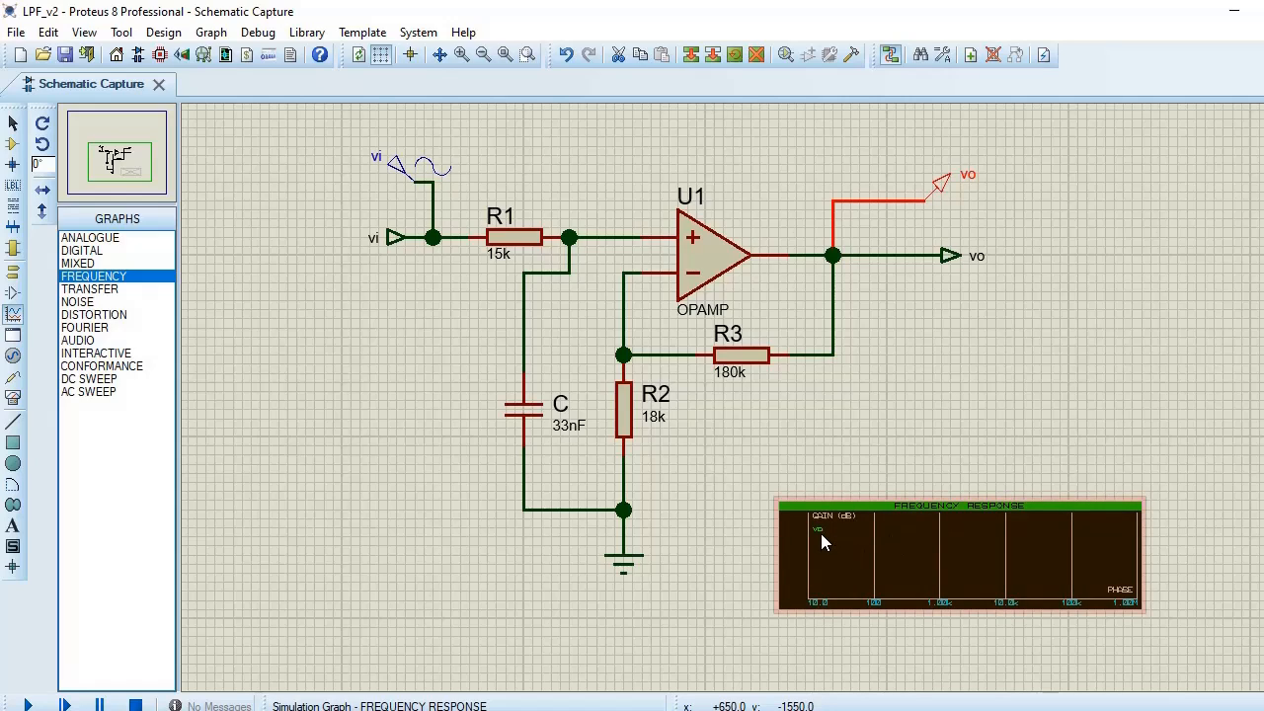
Step: Set the frequency graph's reference to ROOT_vi in its properties, keeping the 10 to 1M frequency range
{"action": "right_click", "coordinate": [971, 548]}
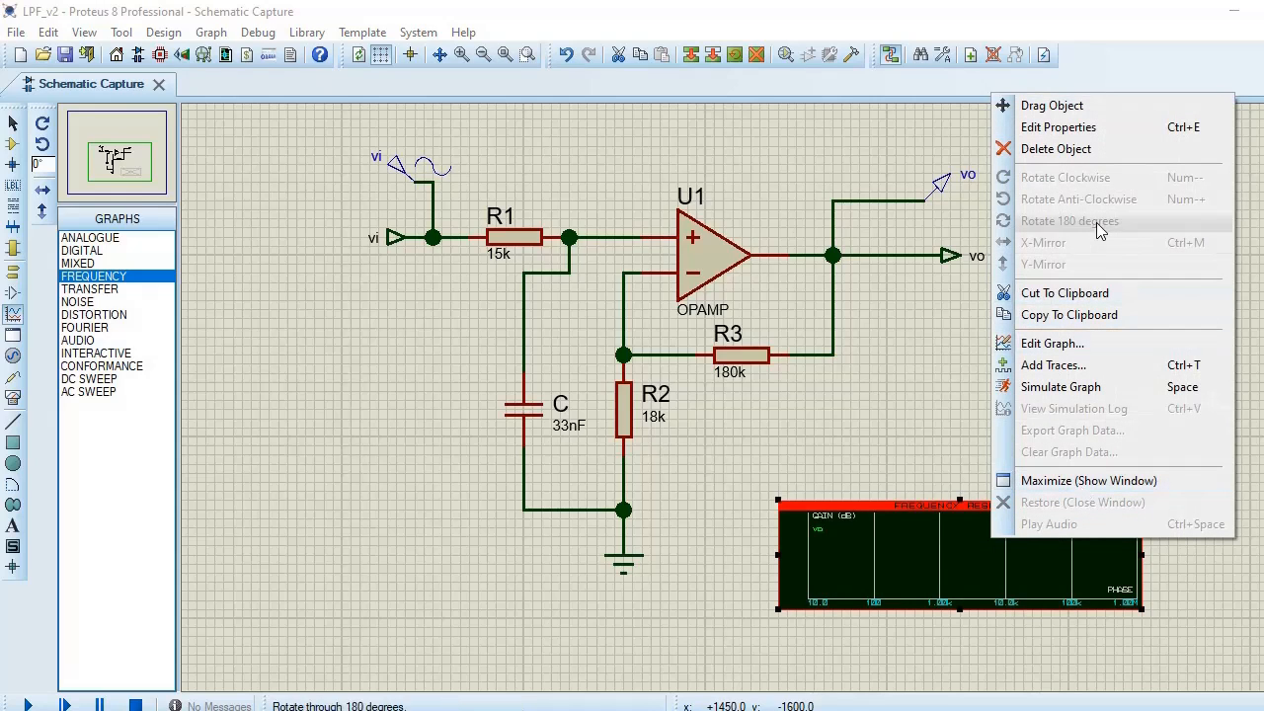
{"action": "left_click", "coordinate": [1101, 126]}
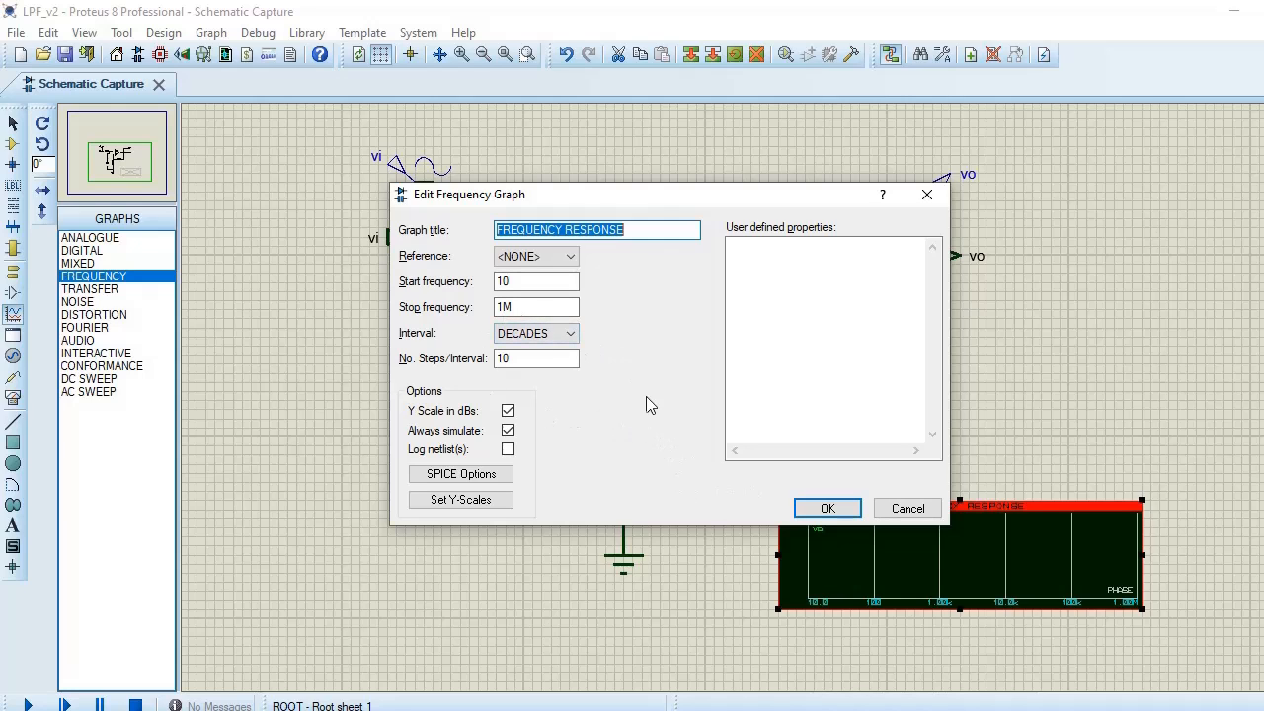
{"action": "left_click_drag", "start_coordinate": [701, 201], "coordinate": [685, 344]}
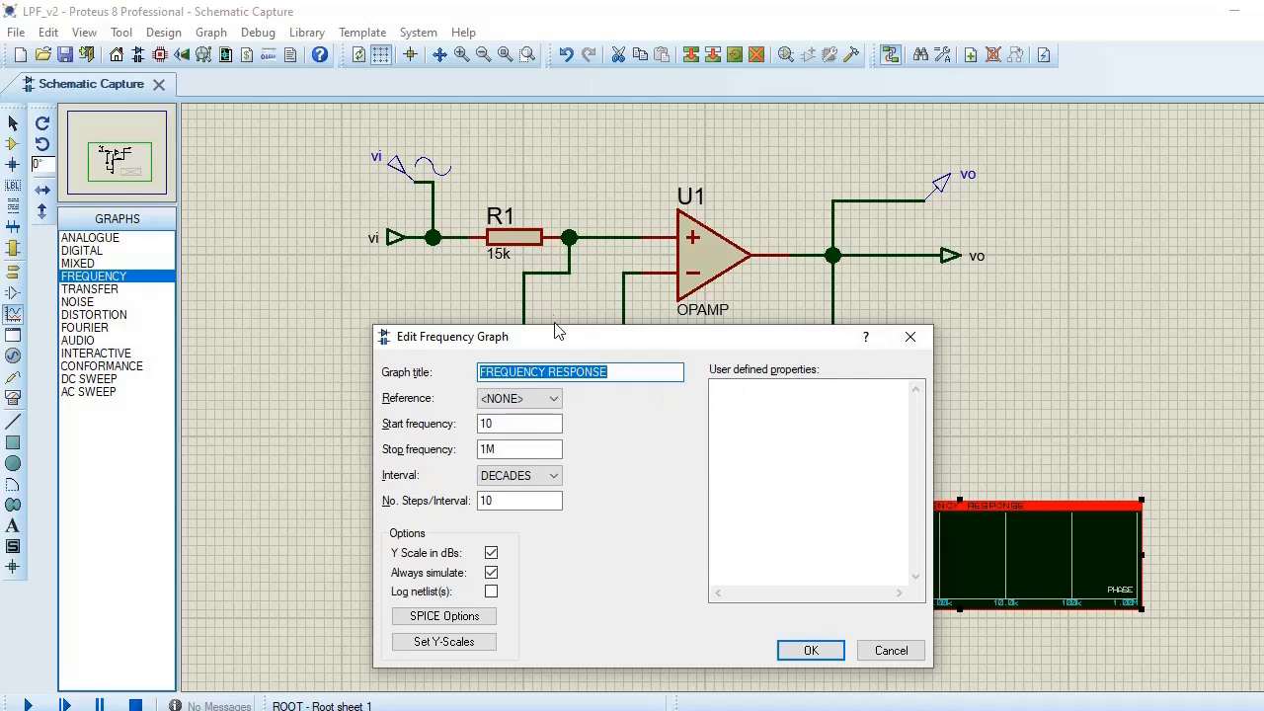
{"action": "left_click", "coordinate": [553, 399]}
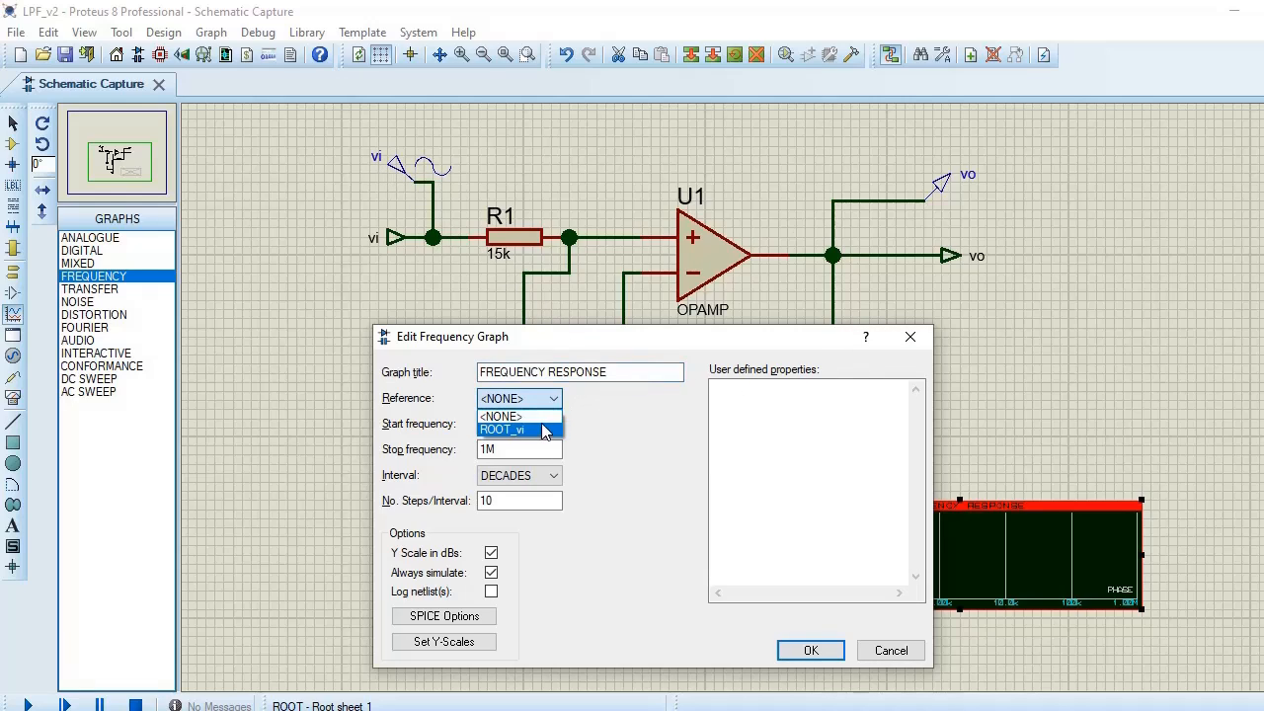
{"action": "left_click", "coordinate": [541, 432]}
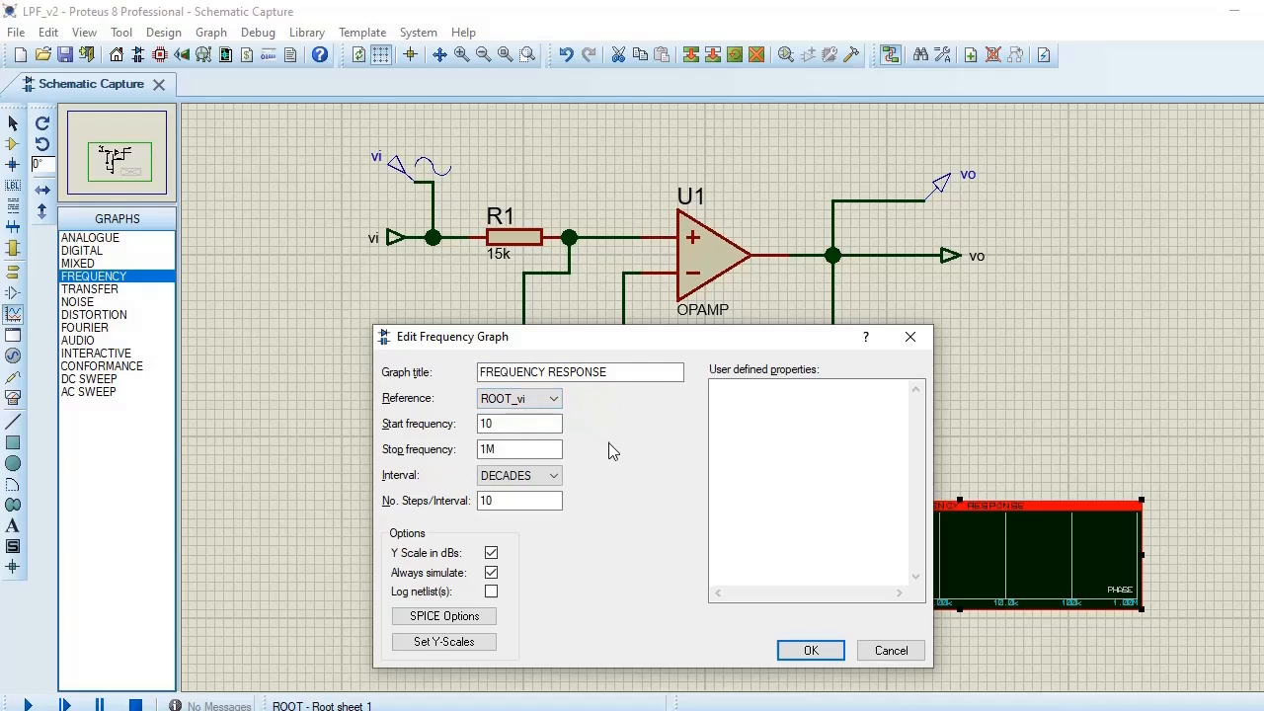
{"action": "left_click", "coordinate": [806, 650]}
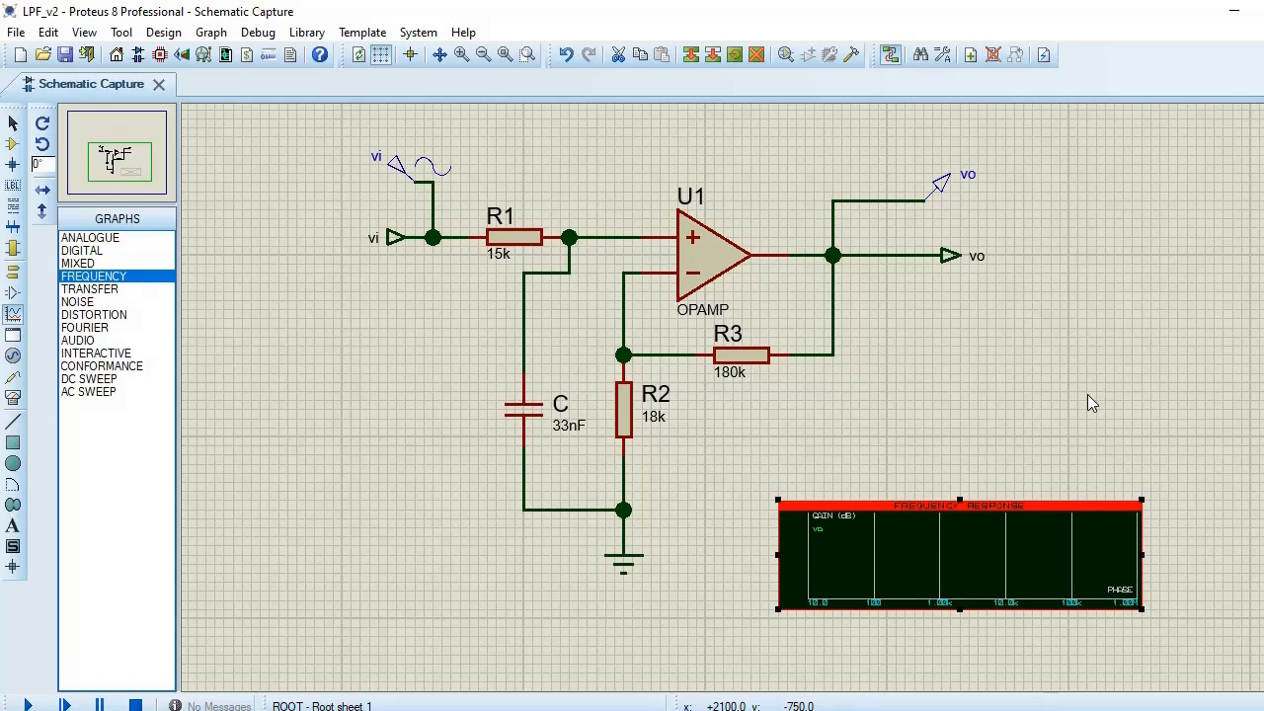
Step: Simulate the frequency response graph and maximize it in its own window
{"action": "key", "text": "space"}
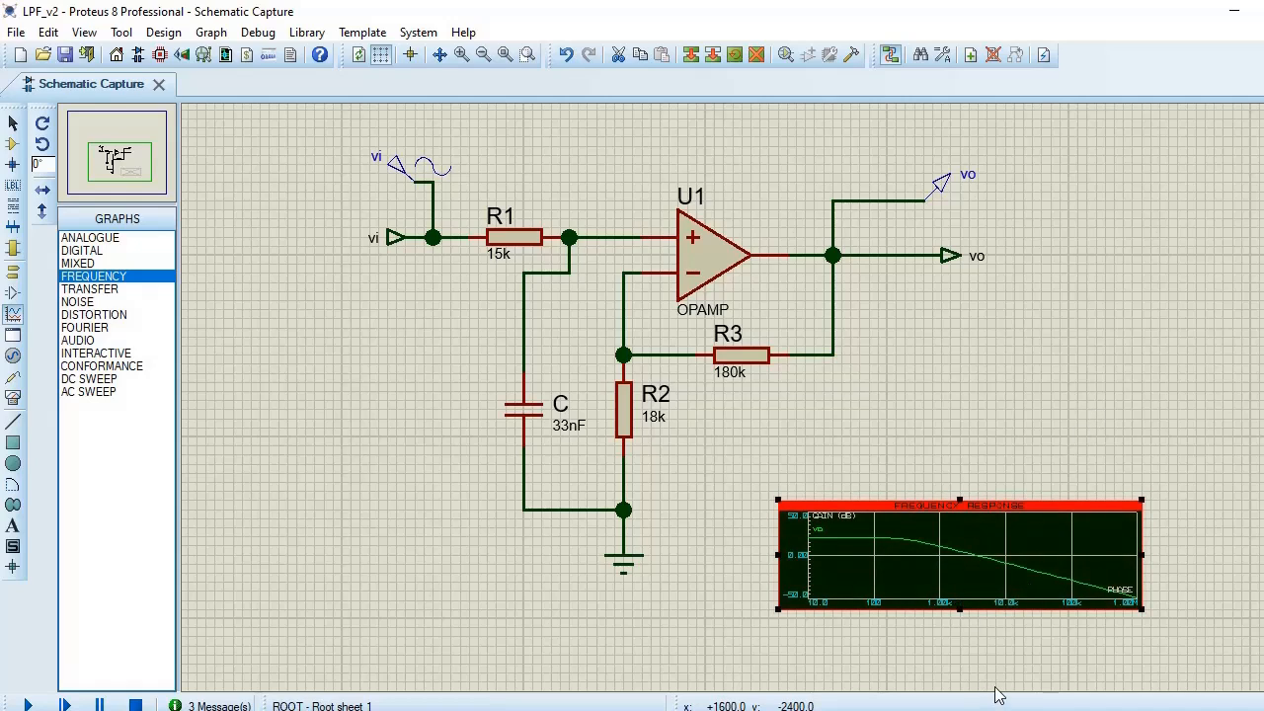
{"action": "right_click", "coordinate": [1056, 557]}
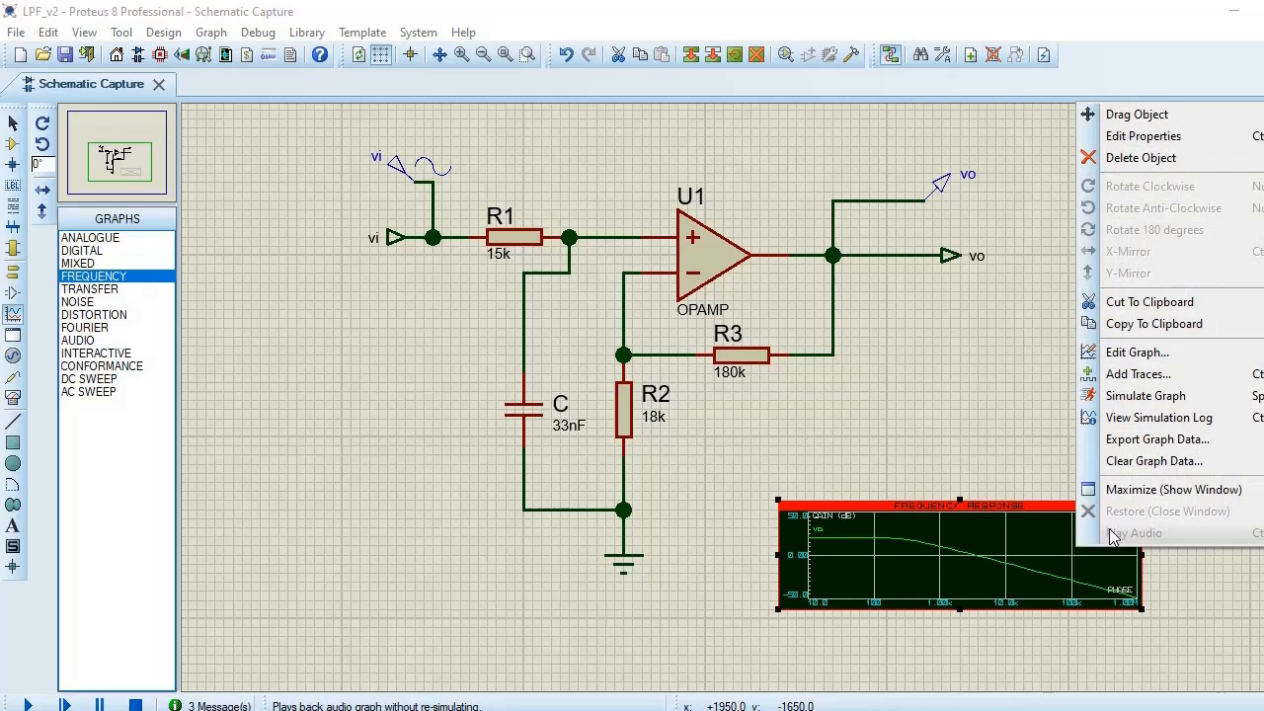
{"action": "left_click", "coordinate": [1146, 494]}
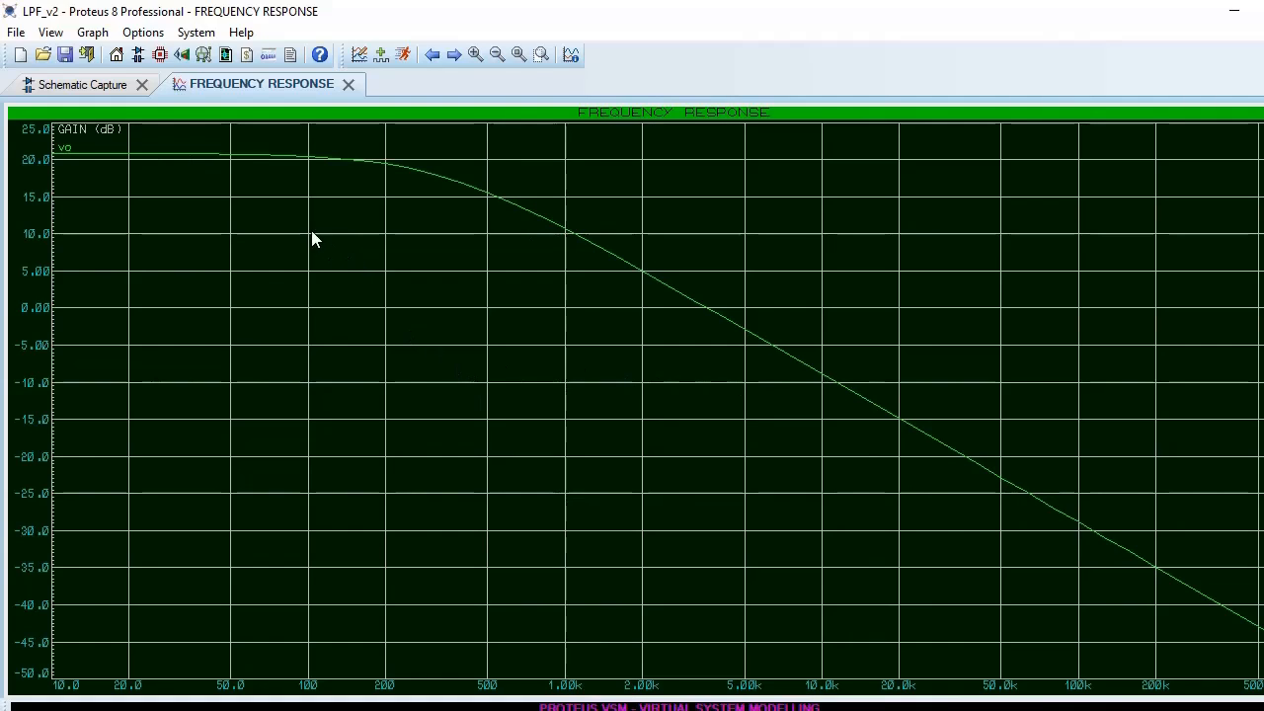
Step: Set the graph background colour to white and the colour of analogue trace 1 to black
{"action": "left_click", "coordinate": [161, 33]}
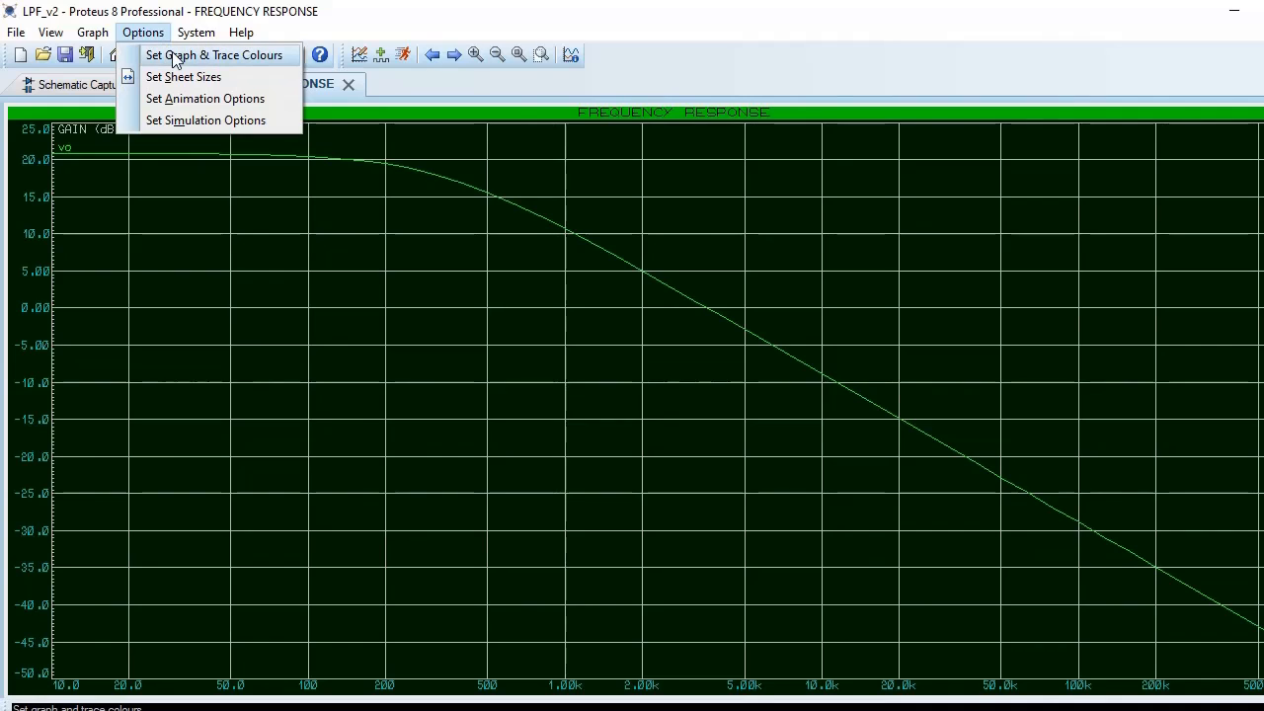
{"action": "left_click", "coordinate": [245, 61]}
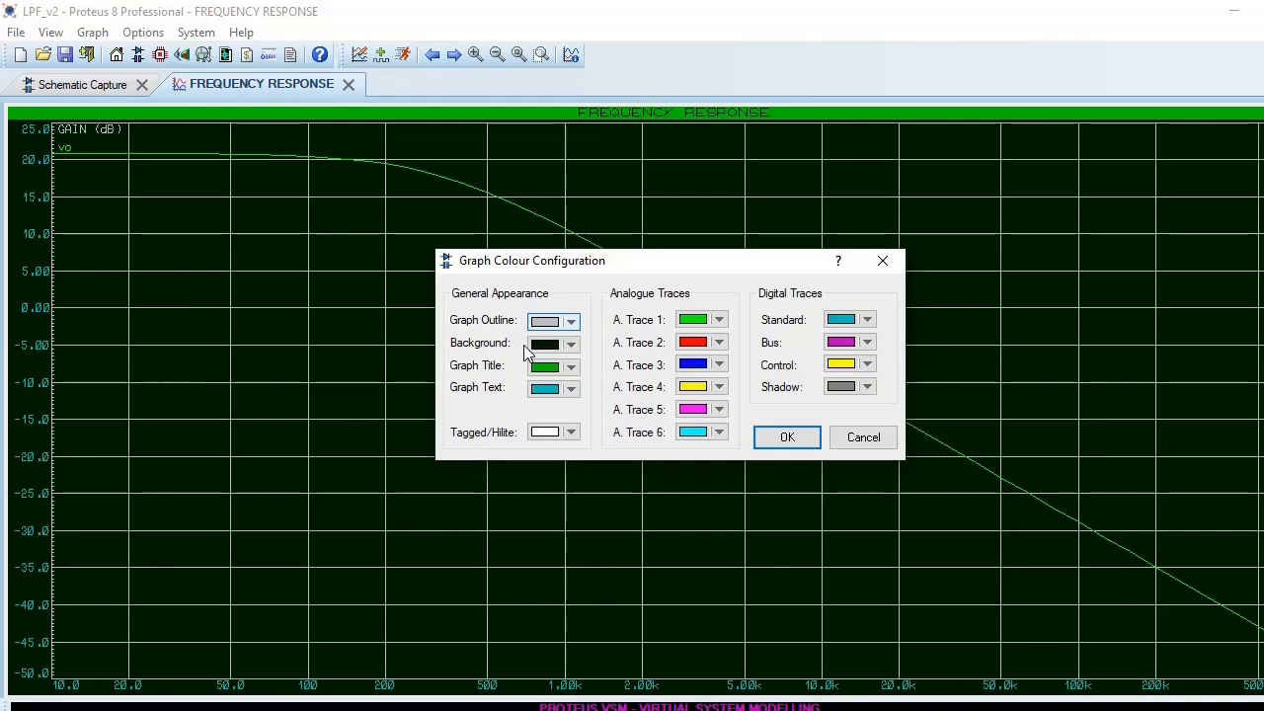
{"action": "left_click", "coordinate": [570, 344]}
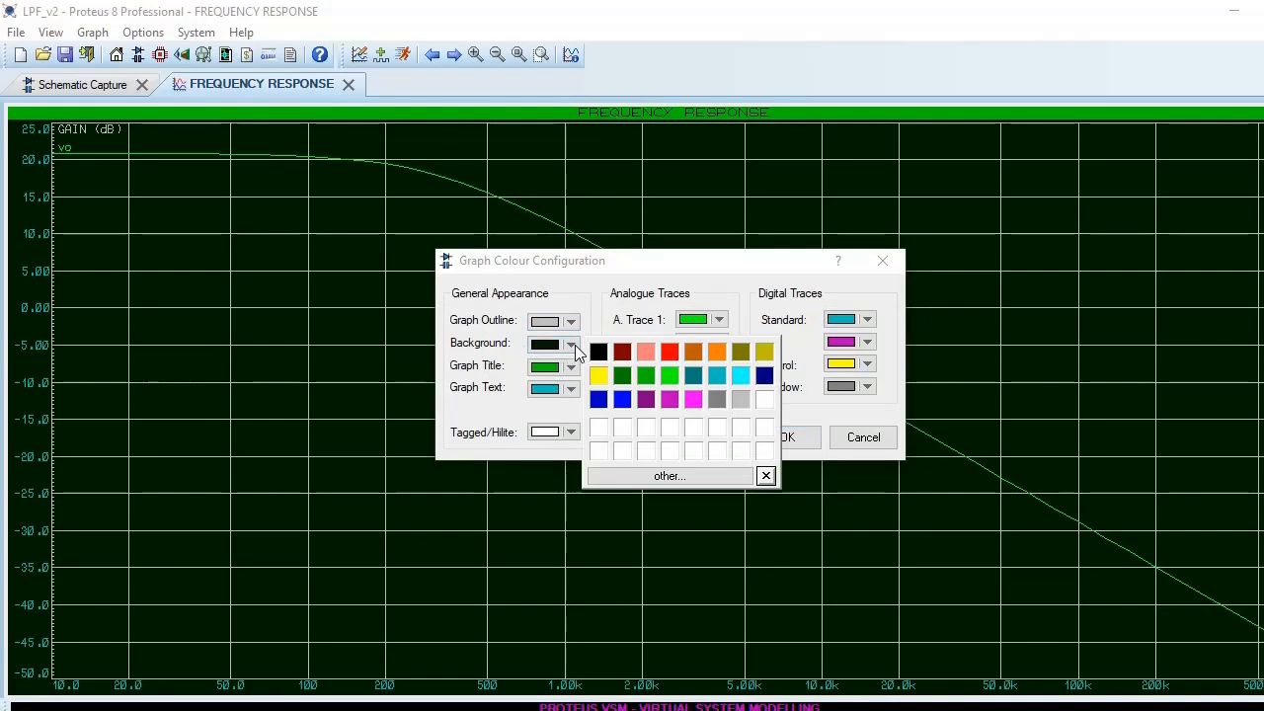
{"action": "left_click", "coordinate": [598, 427]}
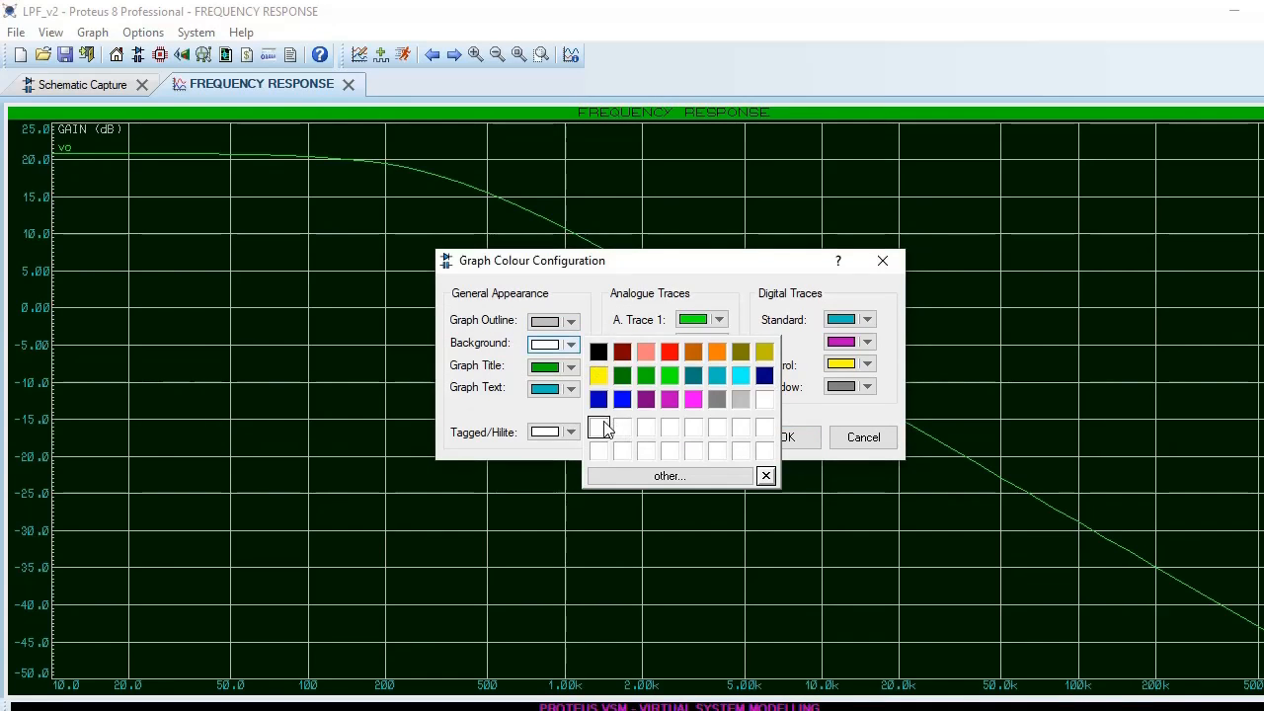
{"action": "left_click", "coordinate": [718, 329]}
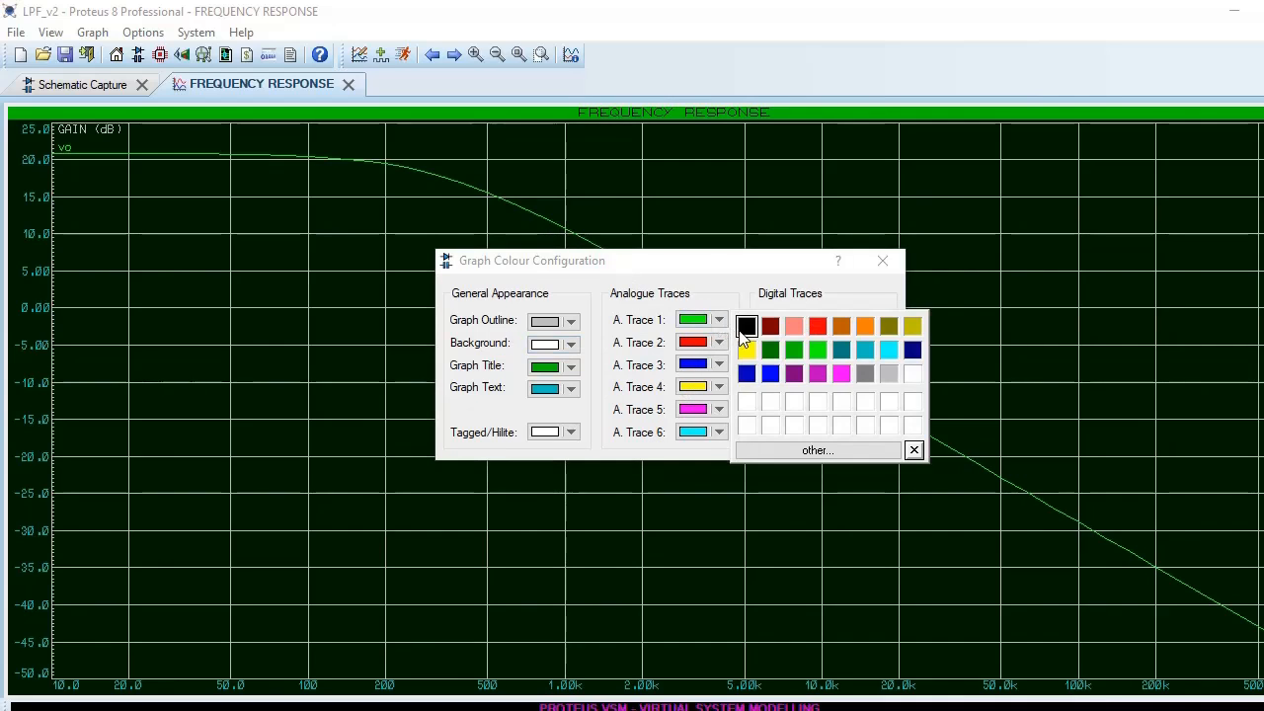
{"action": "left_click", "coordinate": [747, 327]}
{"action": "left_click", "coordinate": [793, 437]}
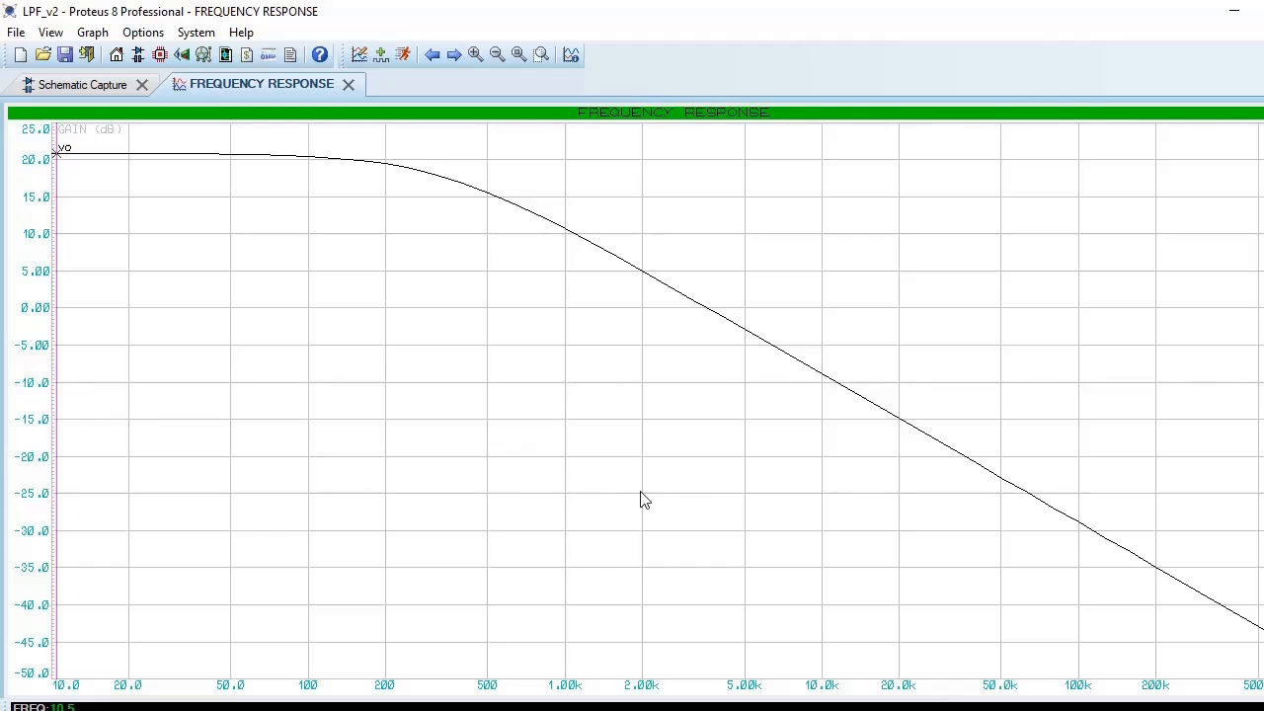
Step: Measure the vo gain curve with the cursor, from the low-frequency end to the cutoff region at about 330 Hz
{"action": "left_click", "coordinate": [1260, 11]}
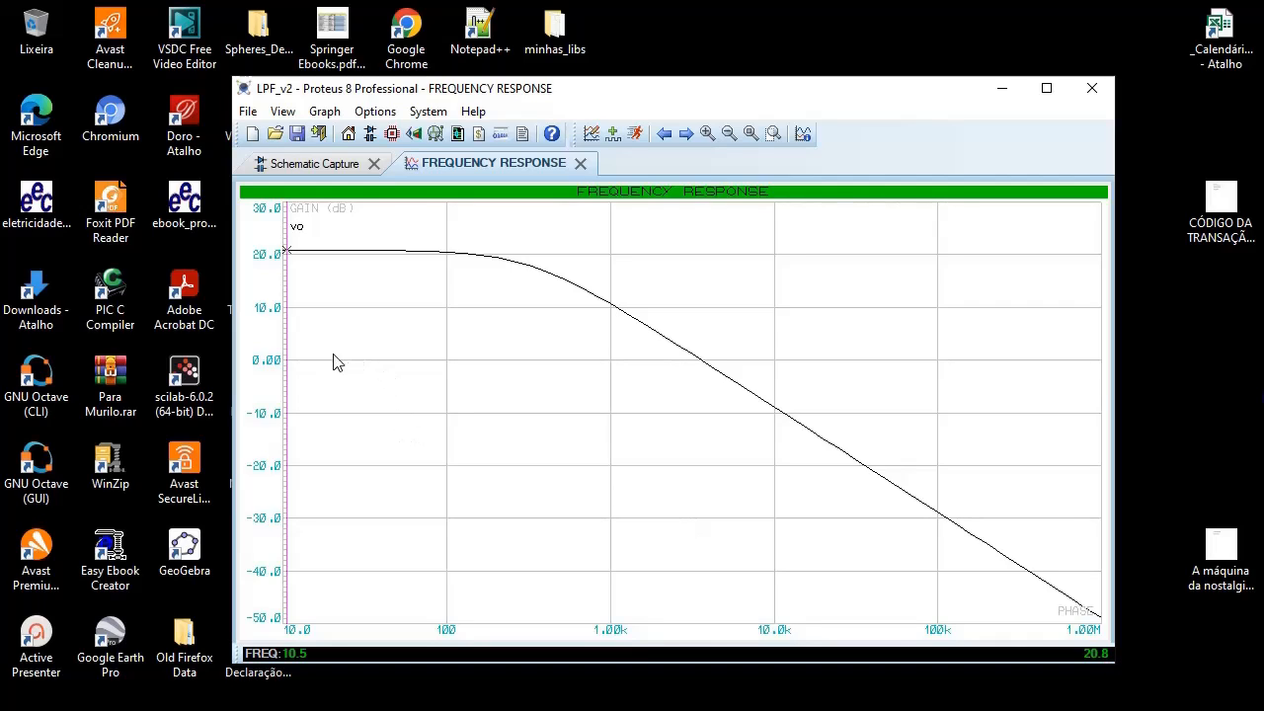
{"action": "left_click", "coordinate": [289, 306]}
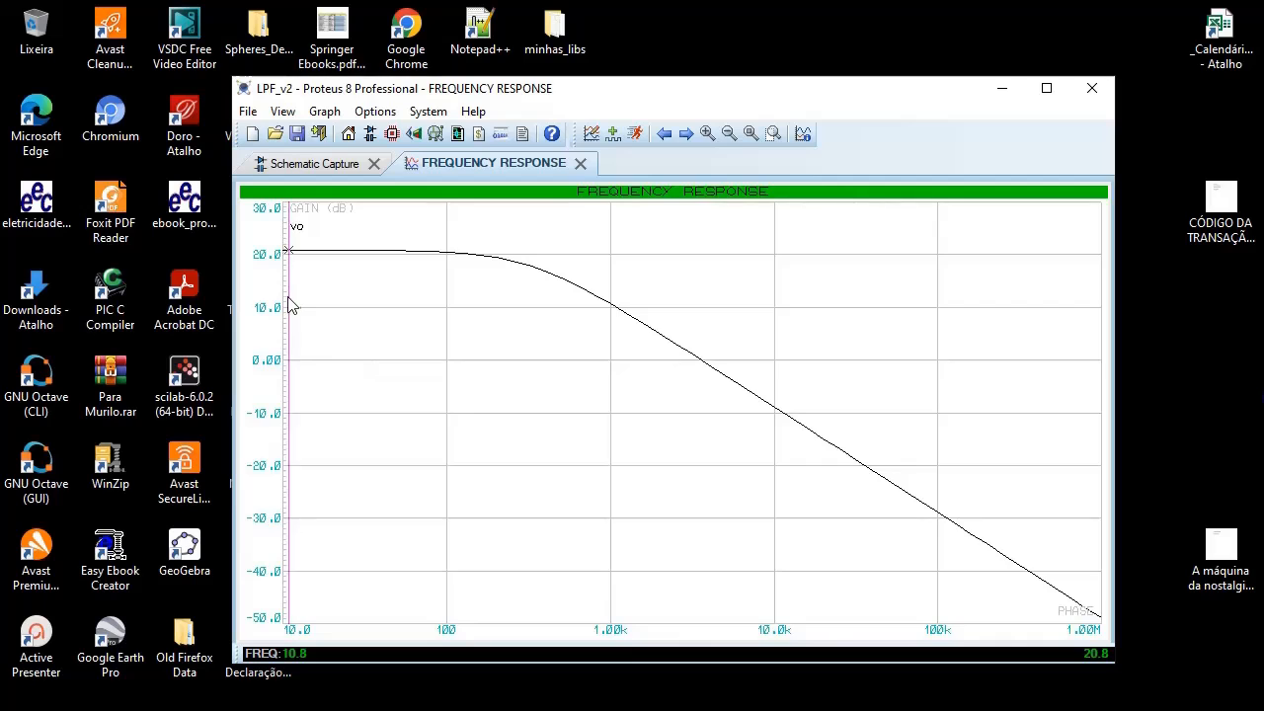
{"action": "left_click_drag", "start_coordinate": [289, 306], "coordinate": [533, 360]}
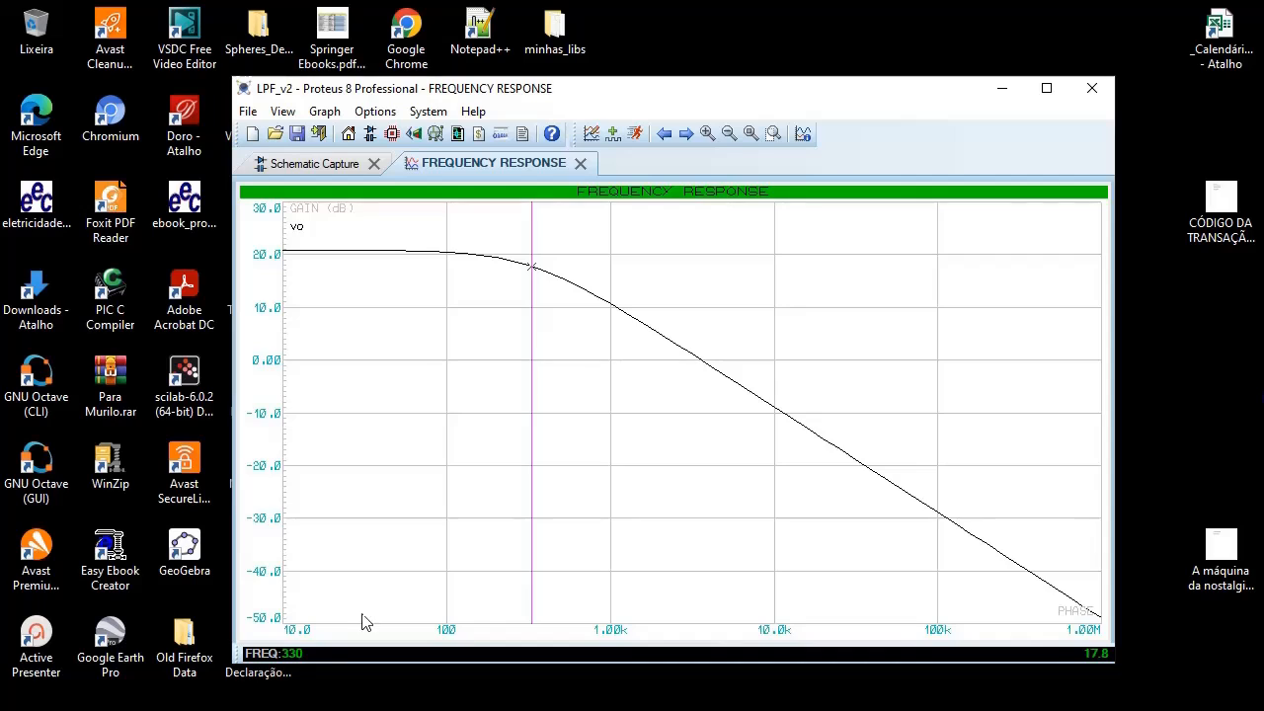
{"action": "left_click", "coordinate": [531, 322]}
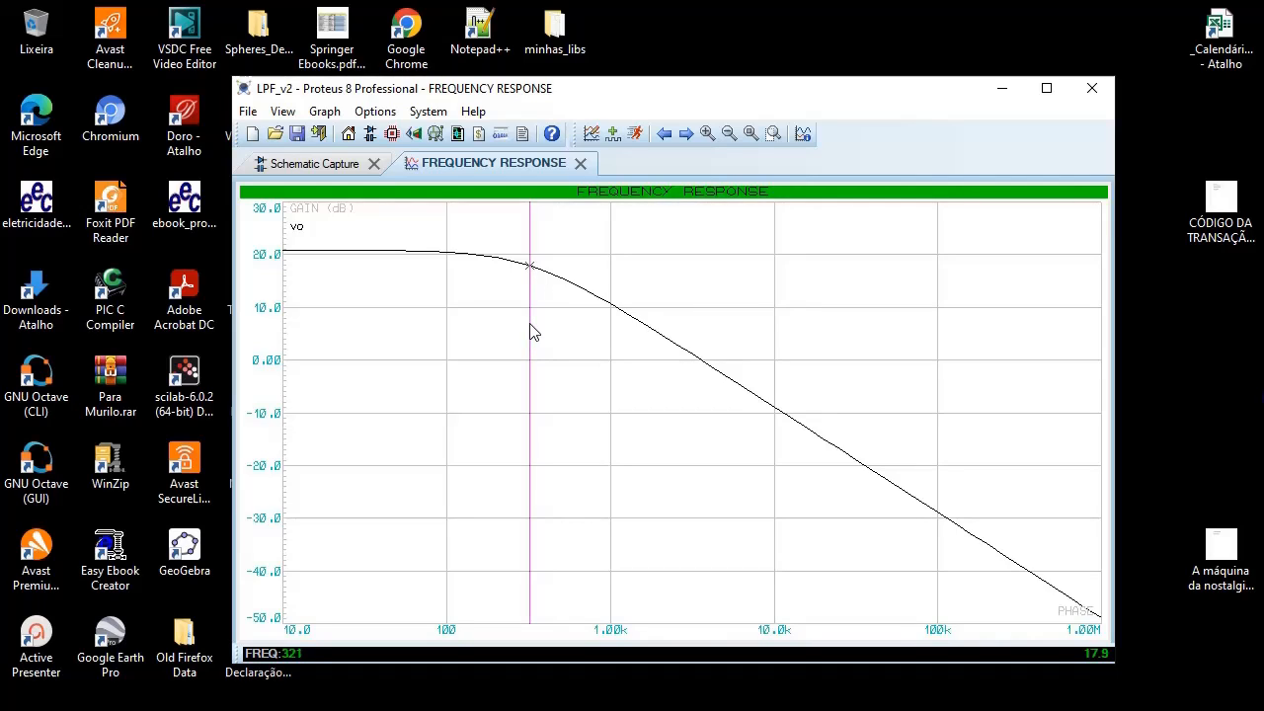
{"action": "left_click_drag", "start_coordinate": [531, 333], "coordinate": [529, 336]}
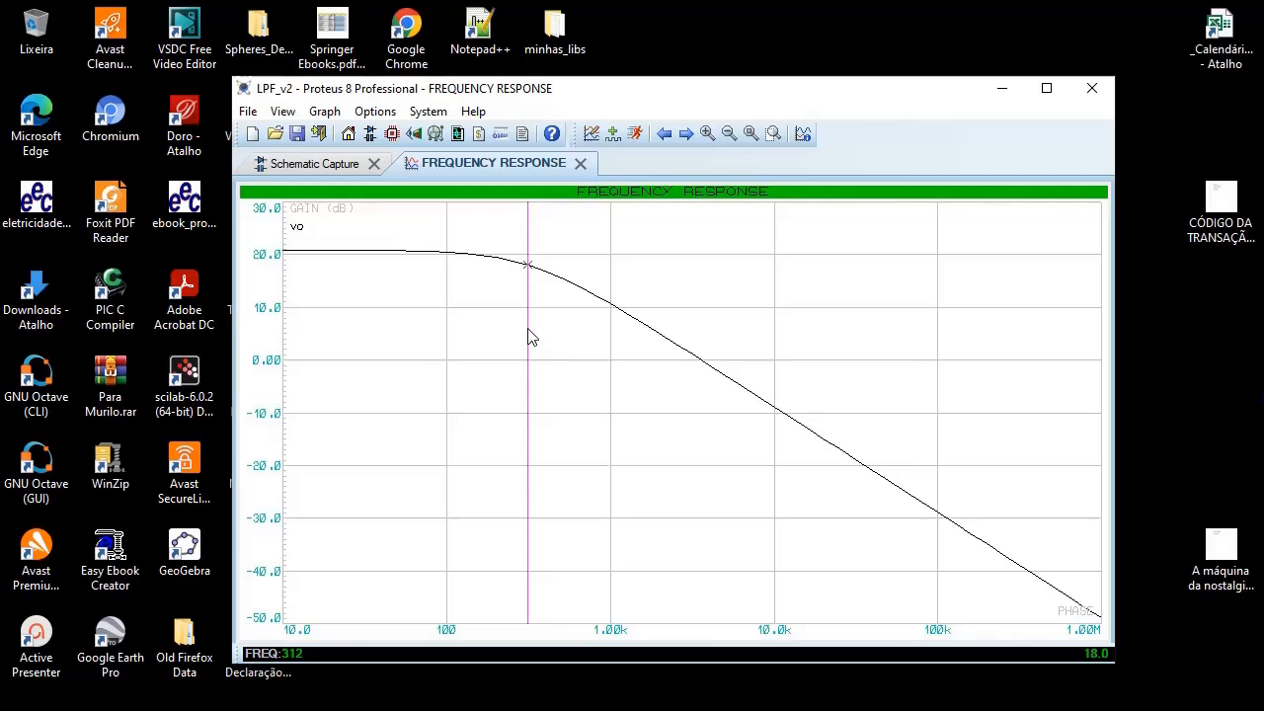
{"action": "left_click_drag", "start_coordinate": [529, 332], "coordinate": [531, 350]}
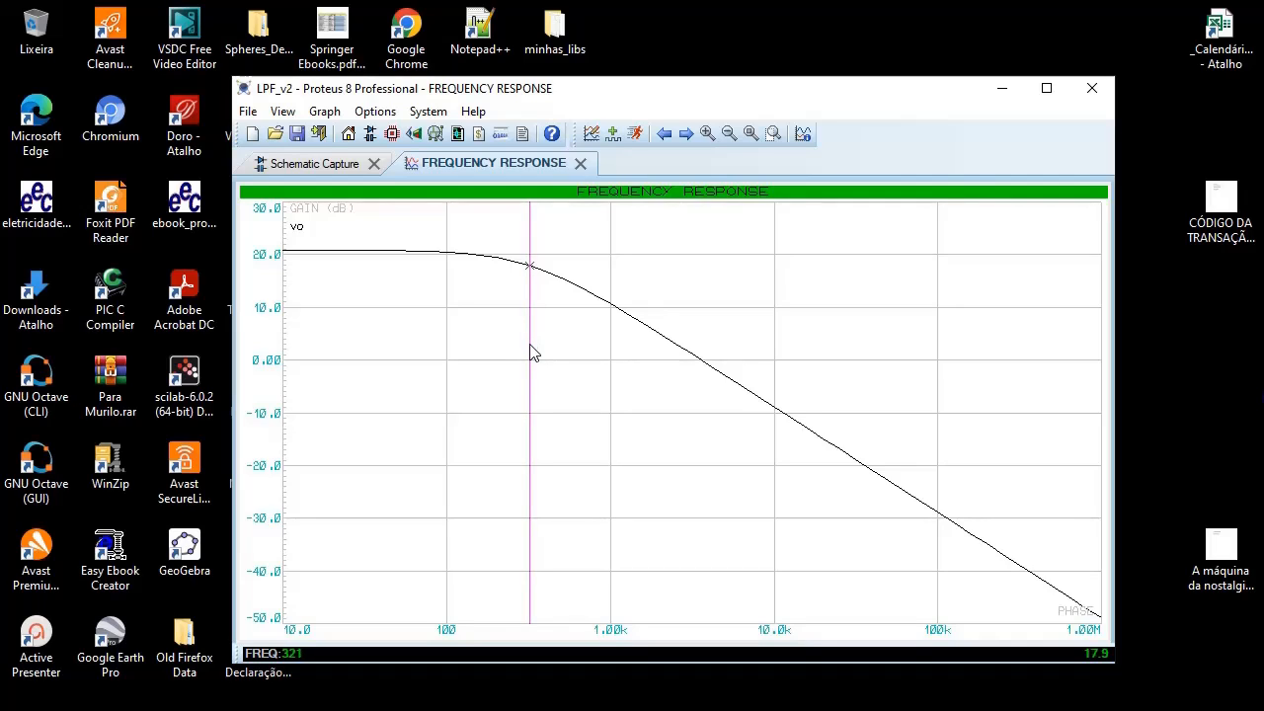
{"action": "left_click_drag", "start_coordinate": [530, 353], "coordinate": [533, 352]}
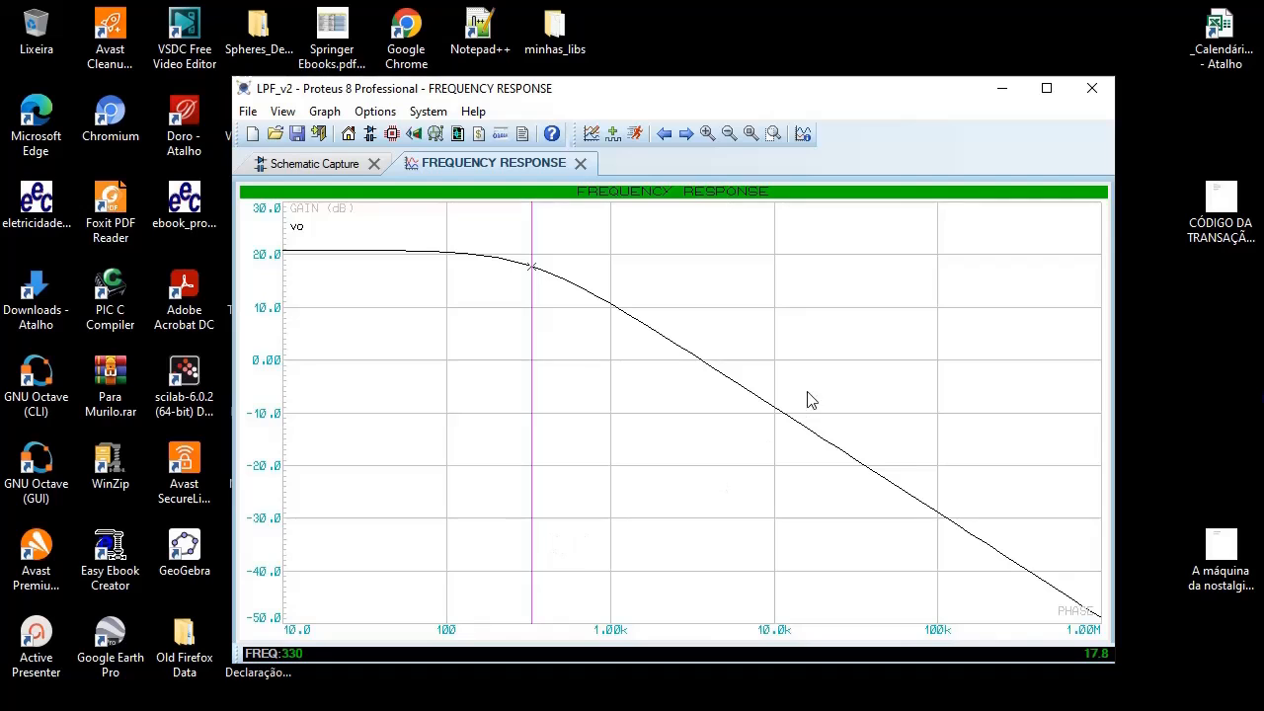
{"action": "left_click", "coordinate": [1051, 90]}
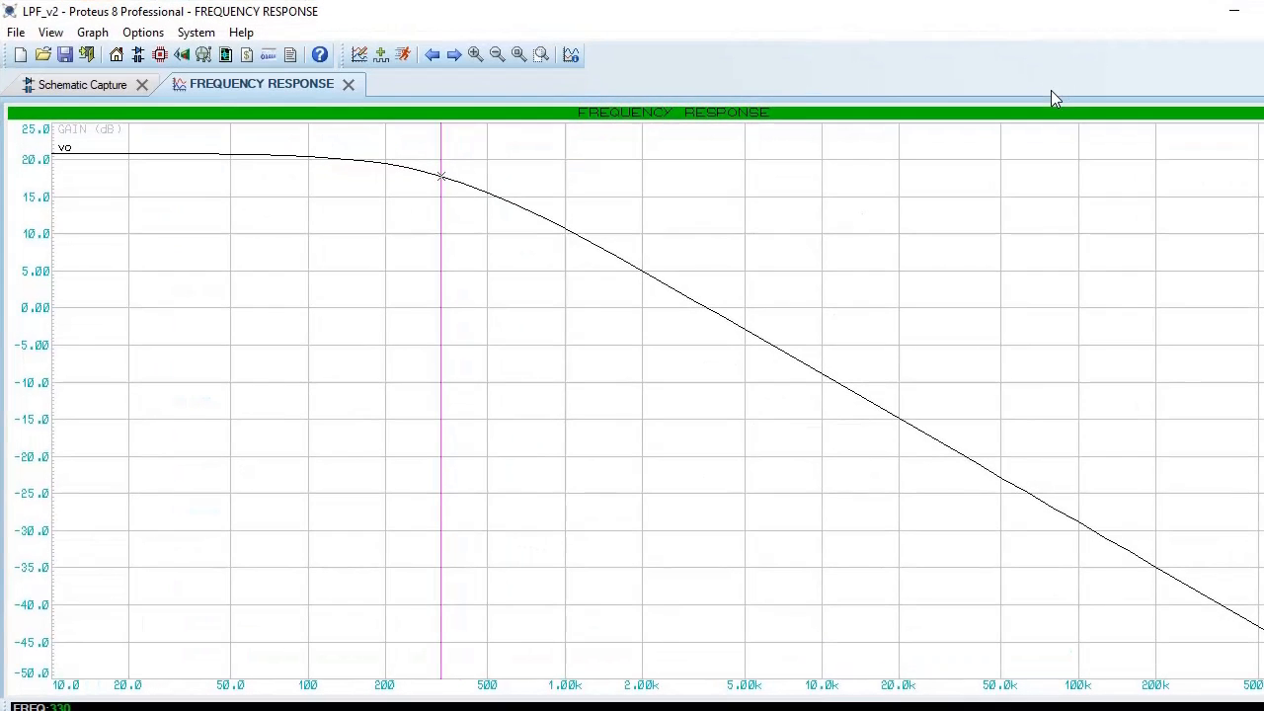
Step: Return to the schematic, reopen the frequency response in its own window to examine the gain curve, and close it again
{"action": "left_click", "coordinate": [349, 85]}
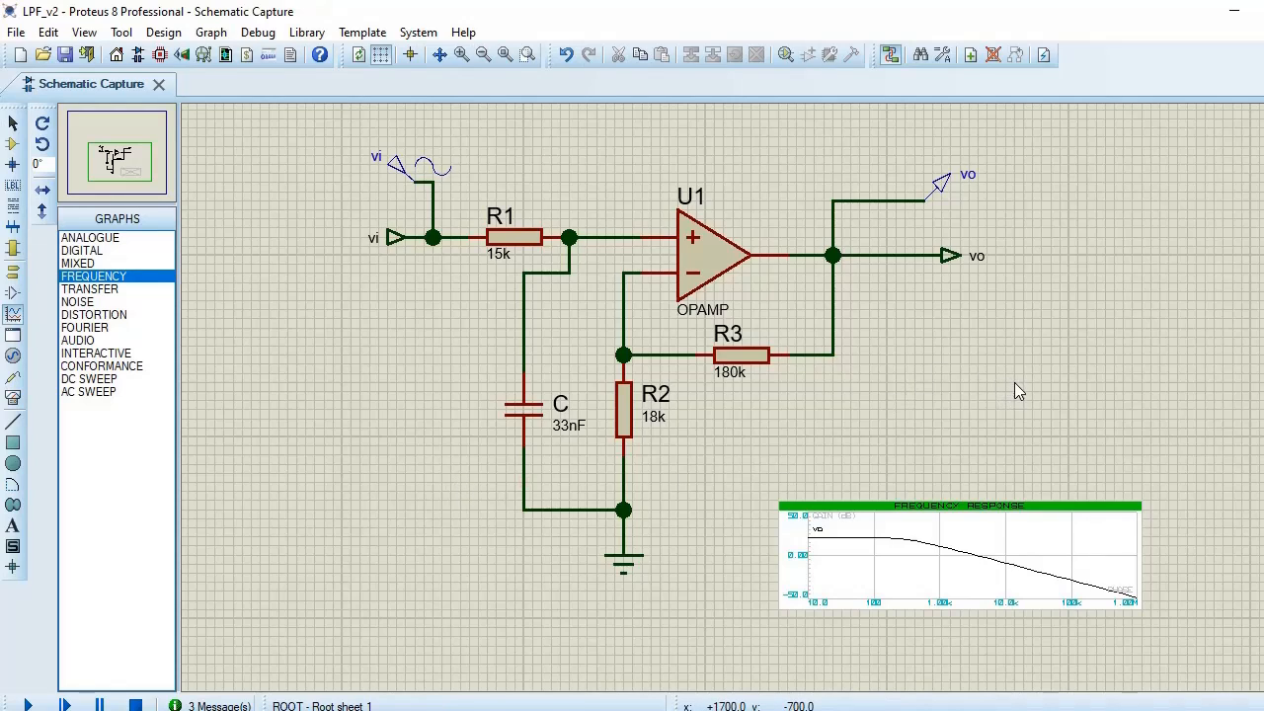
{"action": "right_click", "coordinate": [958, 575]}
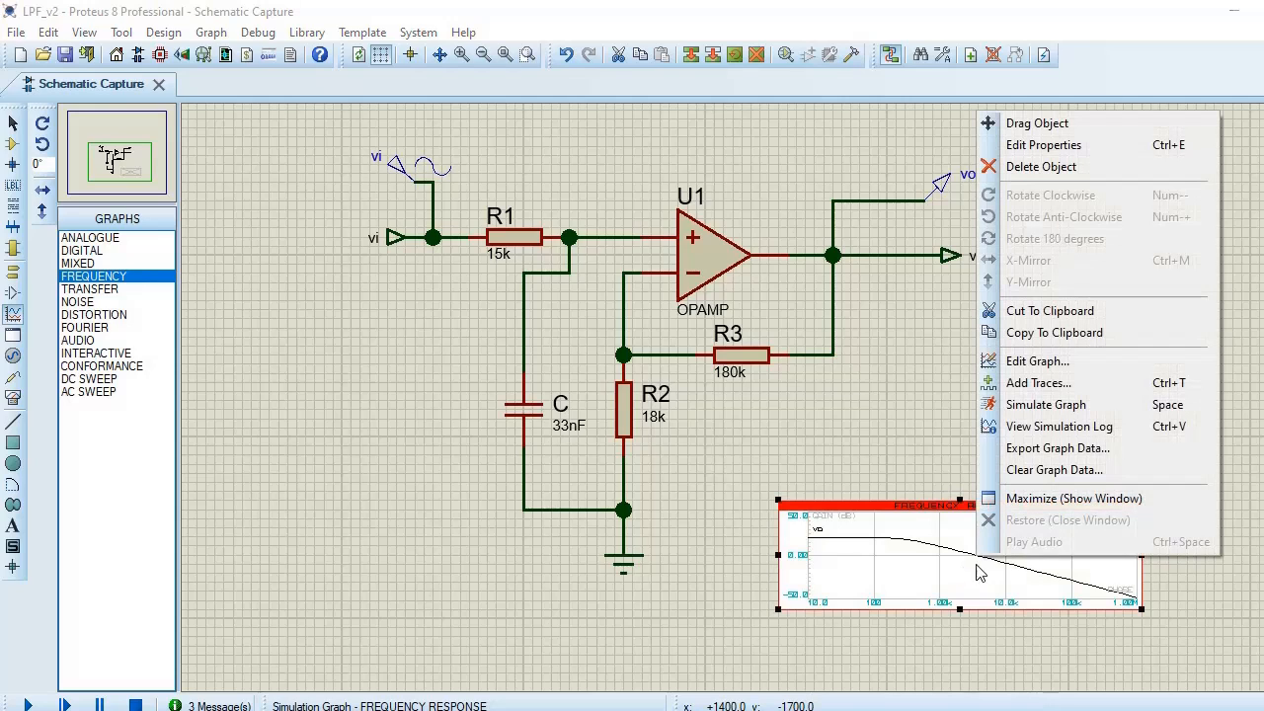
{"action": "left_click", "coordinate": [1032, 501]}
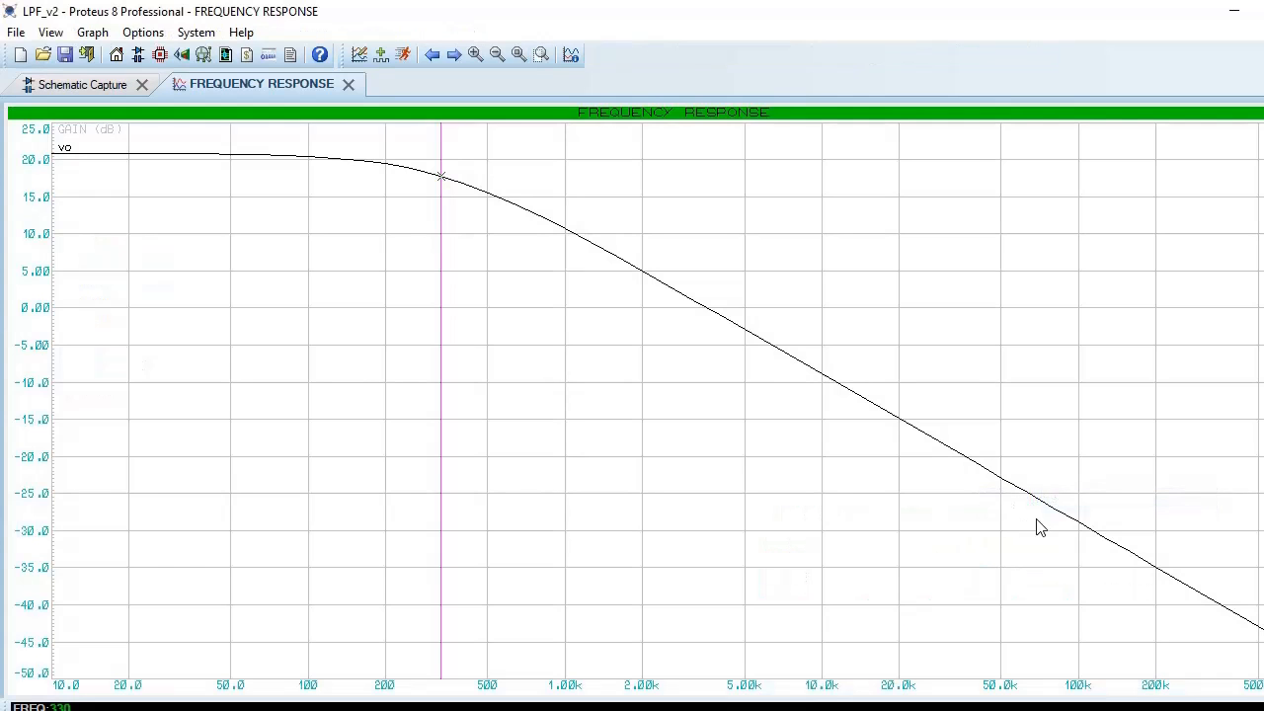
{"action": "left_click", "coordinate": [1259, 10]}
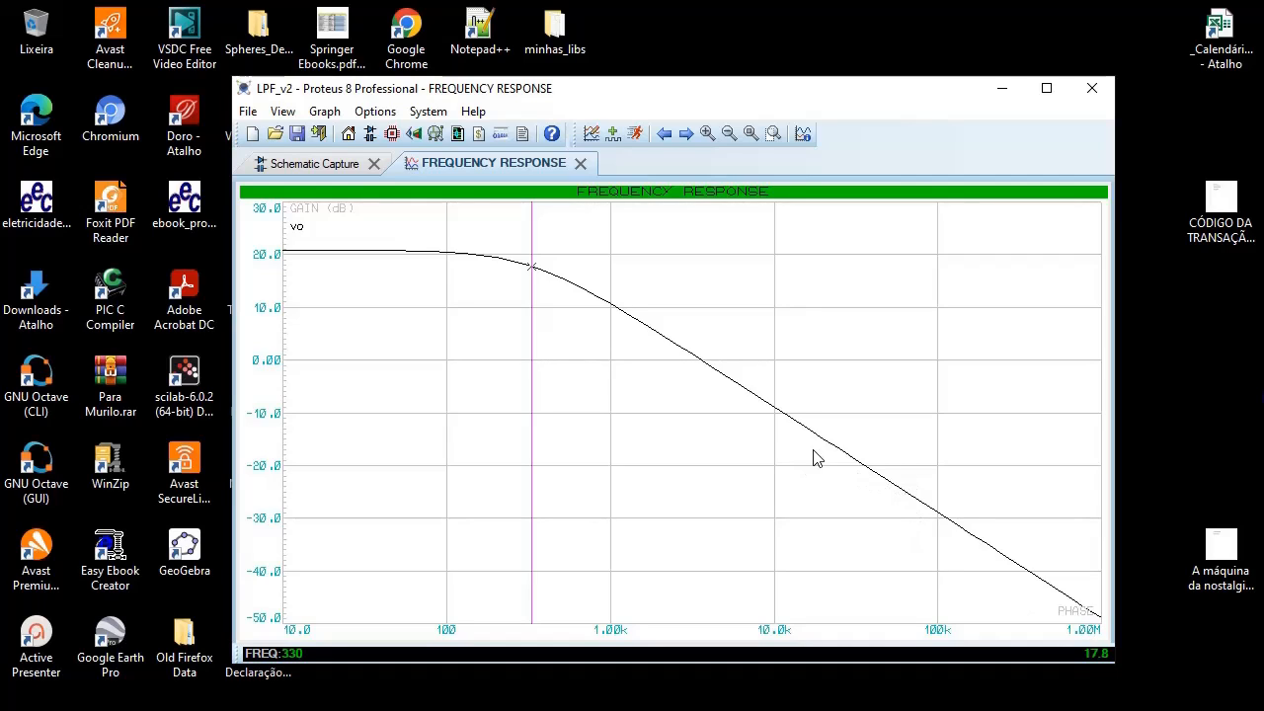
{"action": "left_click", "coordinate": [1045, 88]}
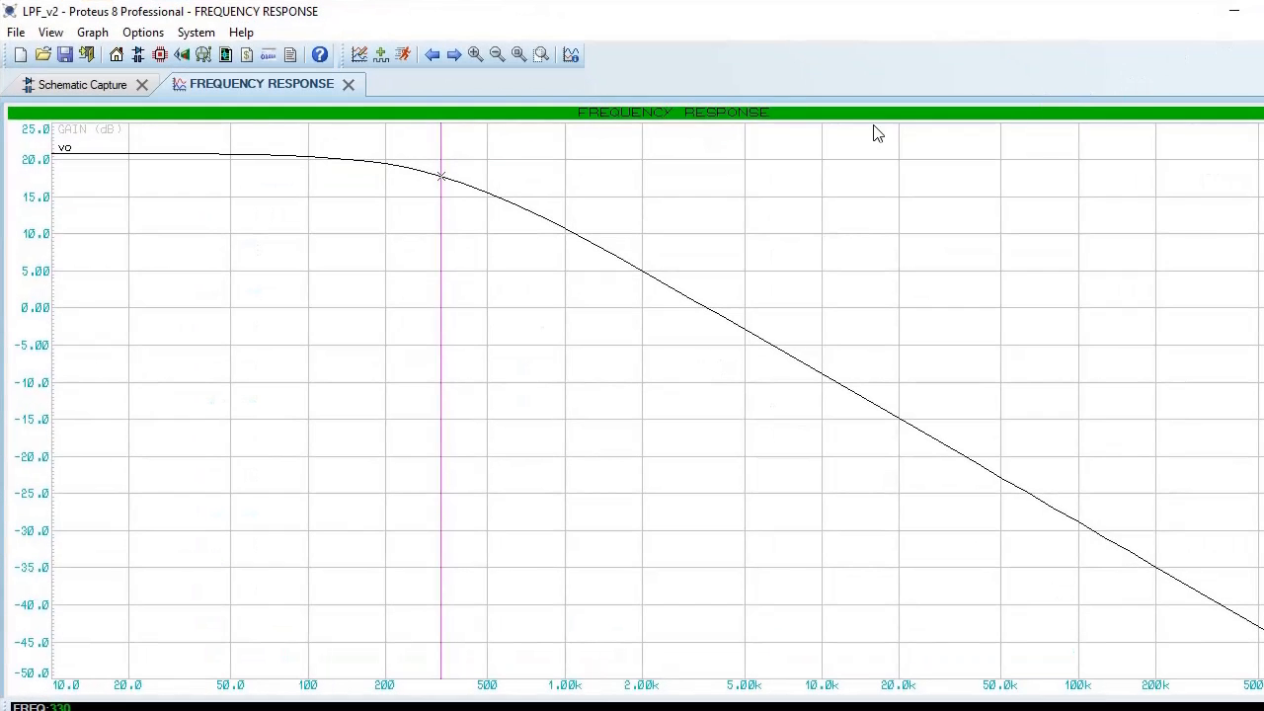
{"action": "left_click", "coordinate": [348, 84]}
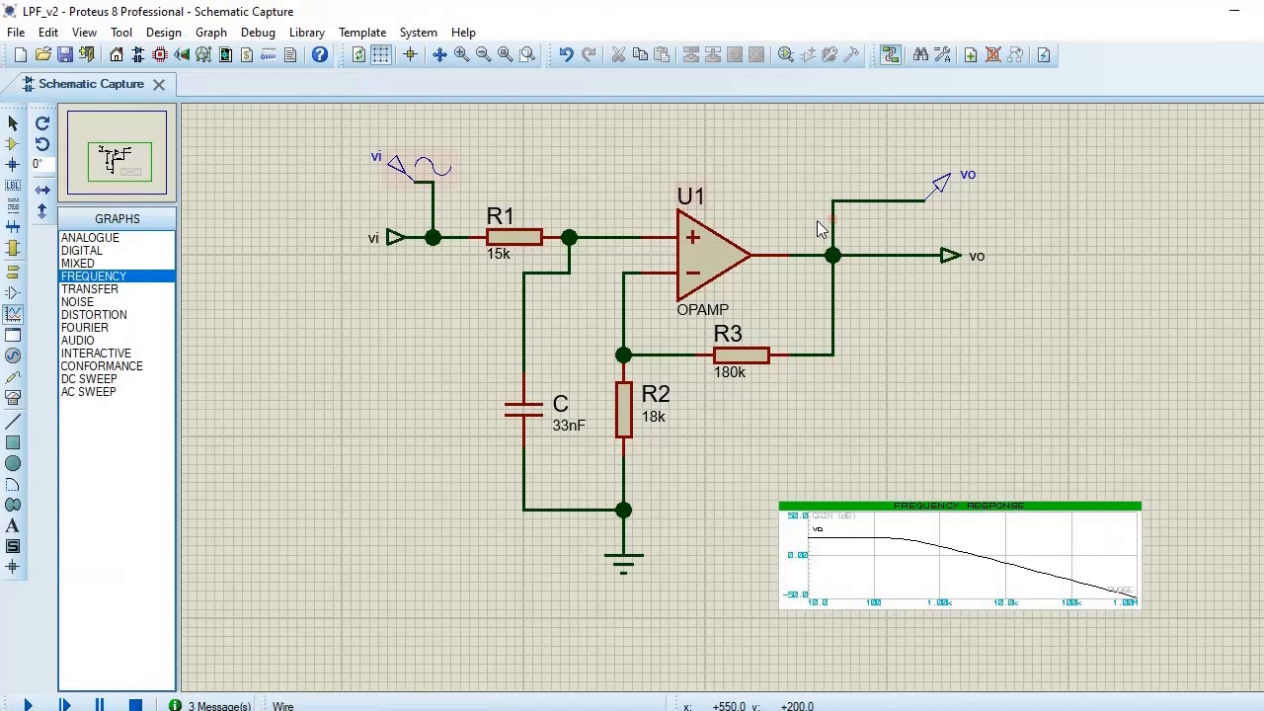
Step: Add the vo voltage probe to the frequency graph as a phase trace, simulate it again and maximize the graph
{"action": "left_click", "coordinate": [945, 191]}
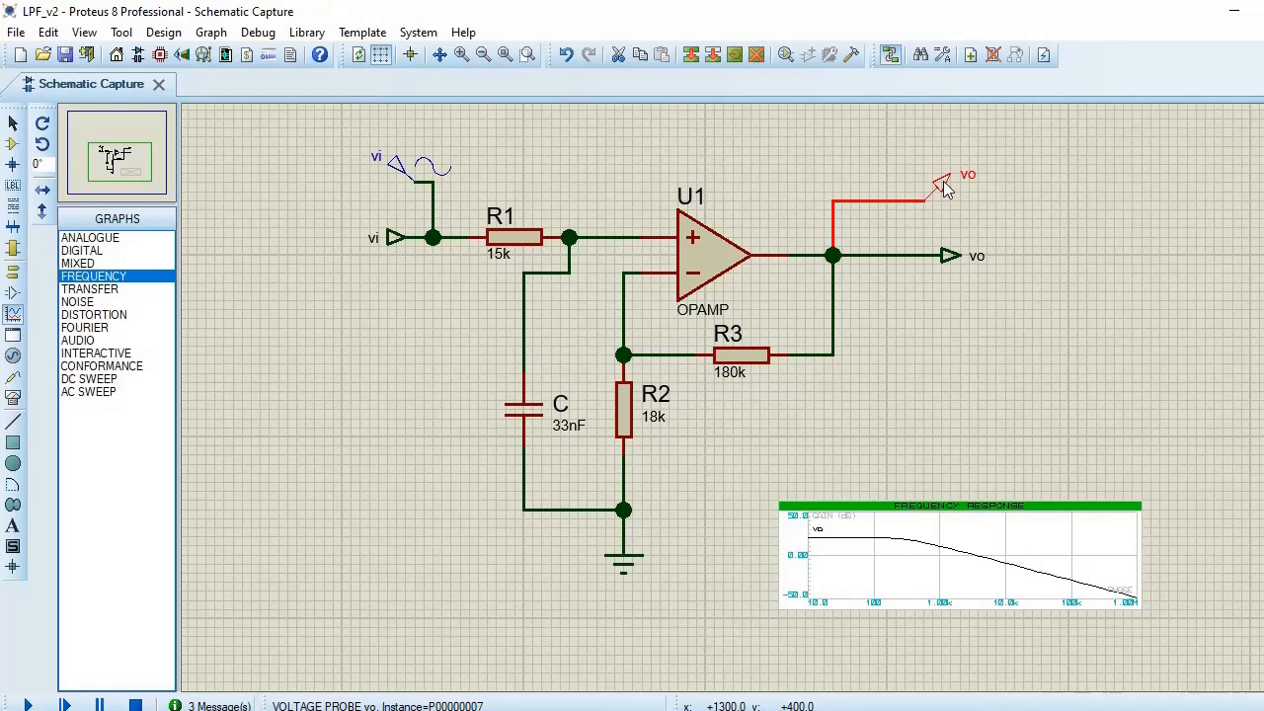
{"action": "mouse_move", "coordinate": [945, 191]}
{"action": "left_mouse_down"}
{"action": "mouse_move", "coordinate": [1001, 316]}
{"action": "mouse_move", "coordinate": [1114, 484]}
{"action": "mouse_move", "coordinate": [1116, 548]}
{"action": "mouse_move", "coordinate": [1102, 560]}
{"action": "left_mouse_up"}
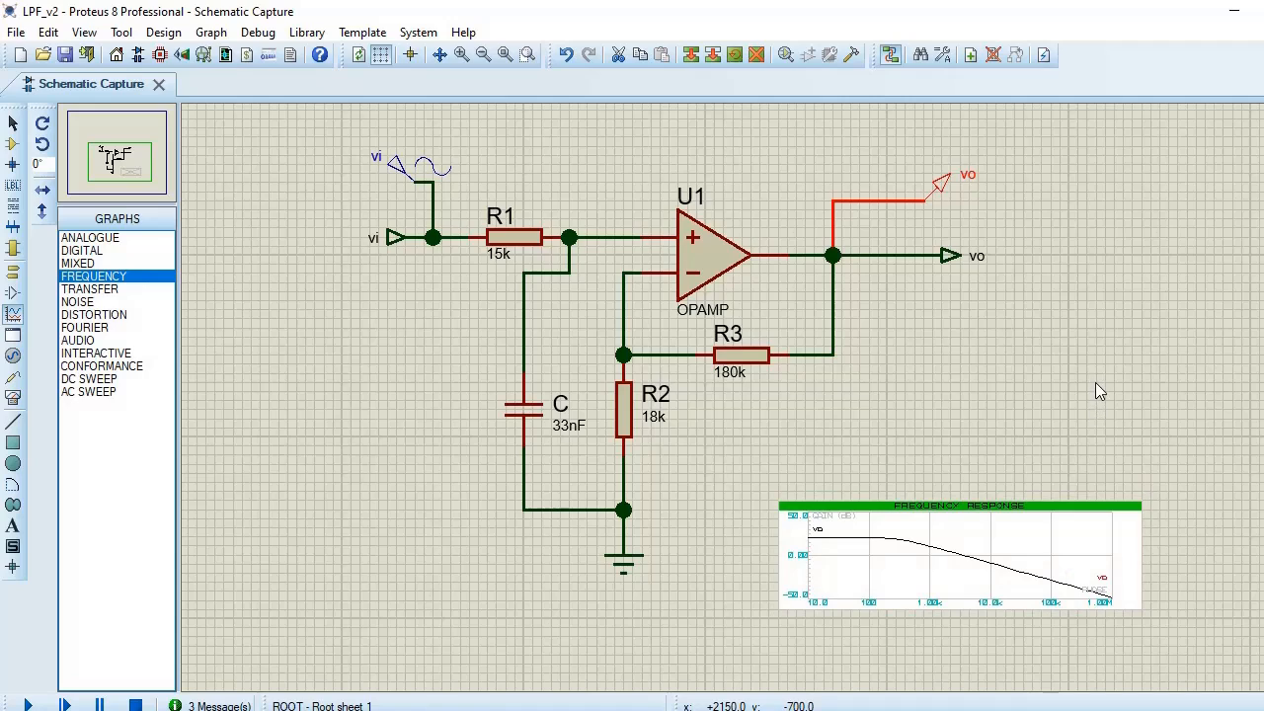
{"action": "key", "text": "space"}
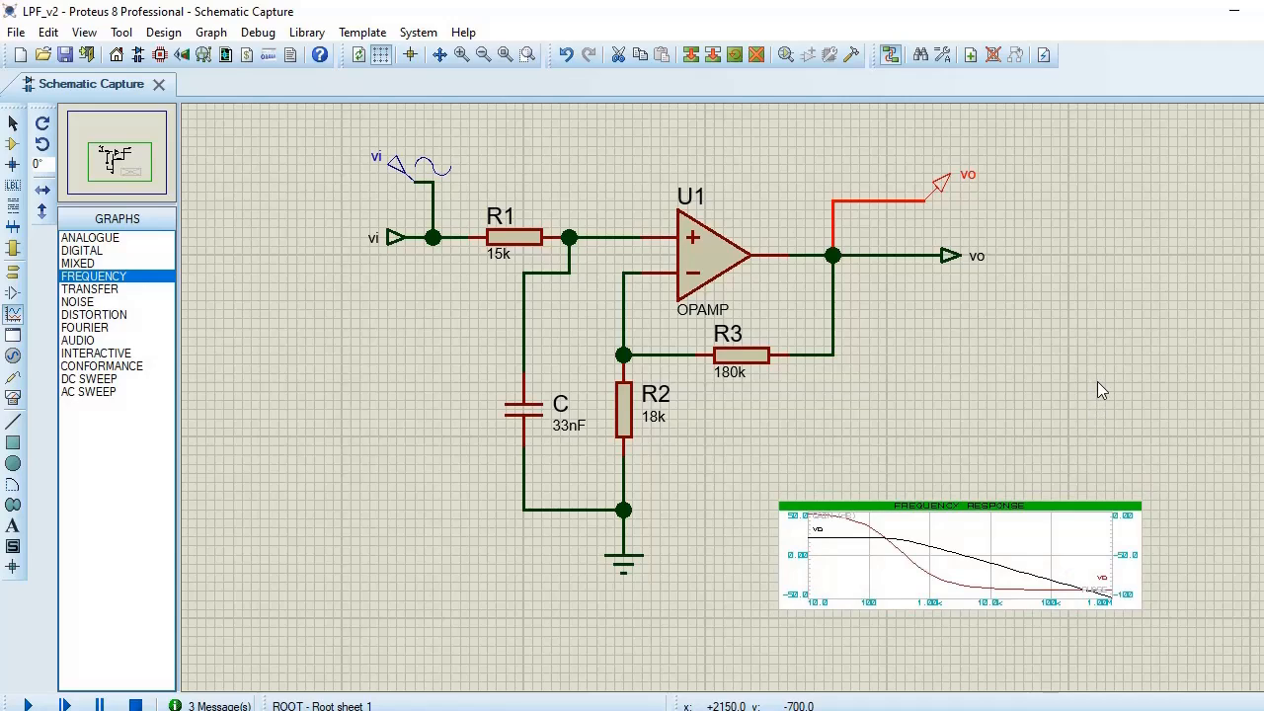
{"action": "right_click", "coordinate": [1058, 538]}
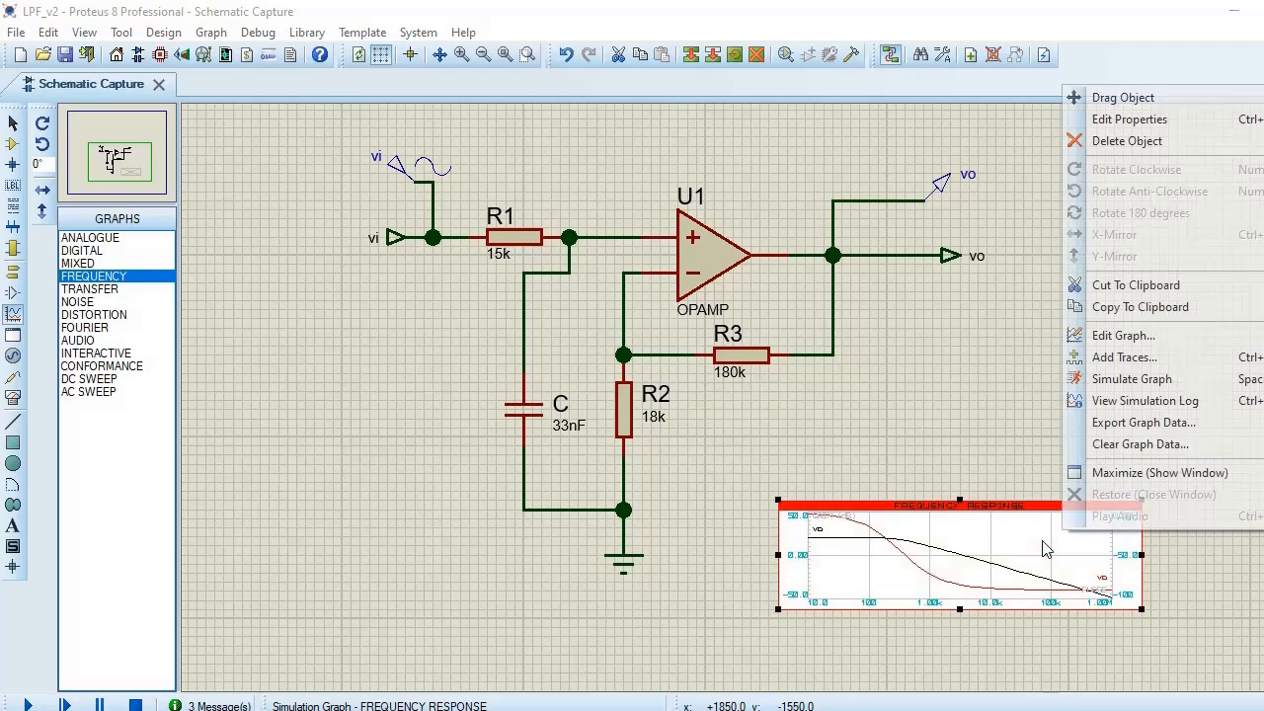
{"action": "left_click", "coordinate": [1144, 473]}
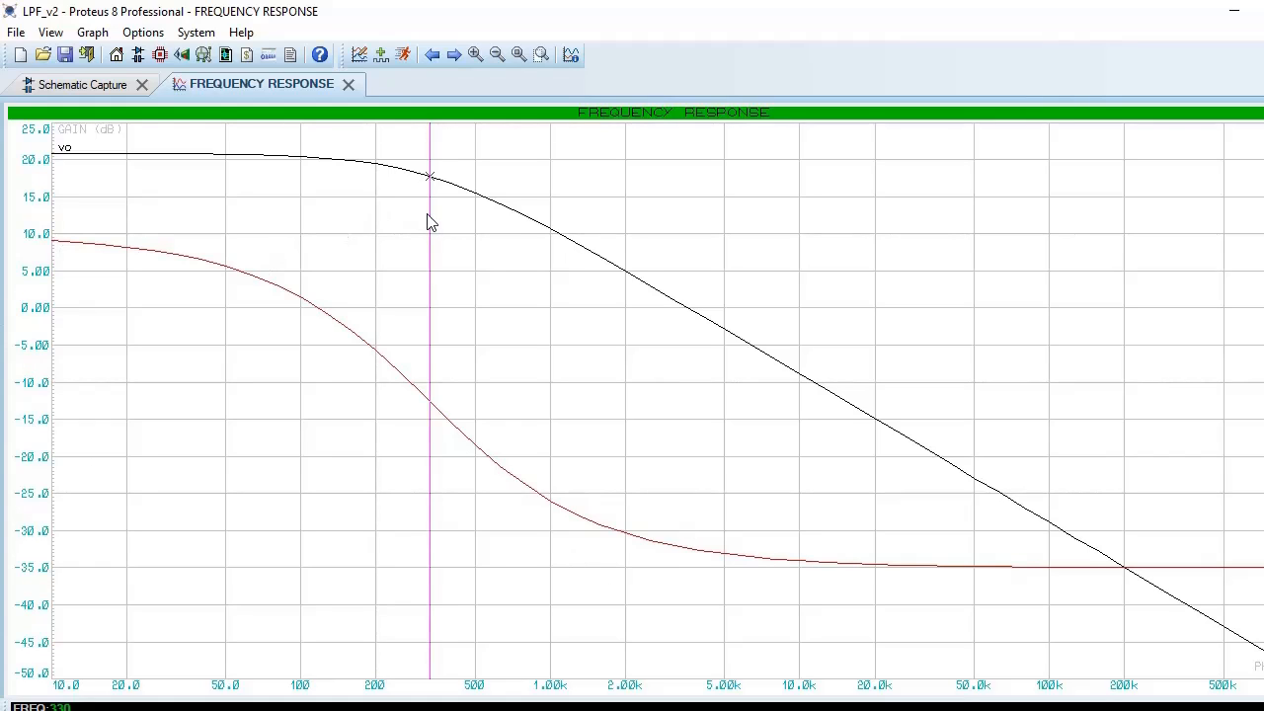
Step: Measure the phase trace with the cursor, from the low-frequency end to the cutoff region at about 324 Hz
{"action": "left_click_drag", "start_coordinate": [428, 220], "coordinate": [321, 256]}
{"action": "left_click_drag", "start_coordinate": [318, 322], "coordinate": [59, 324]}
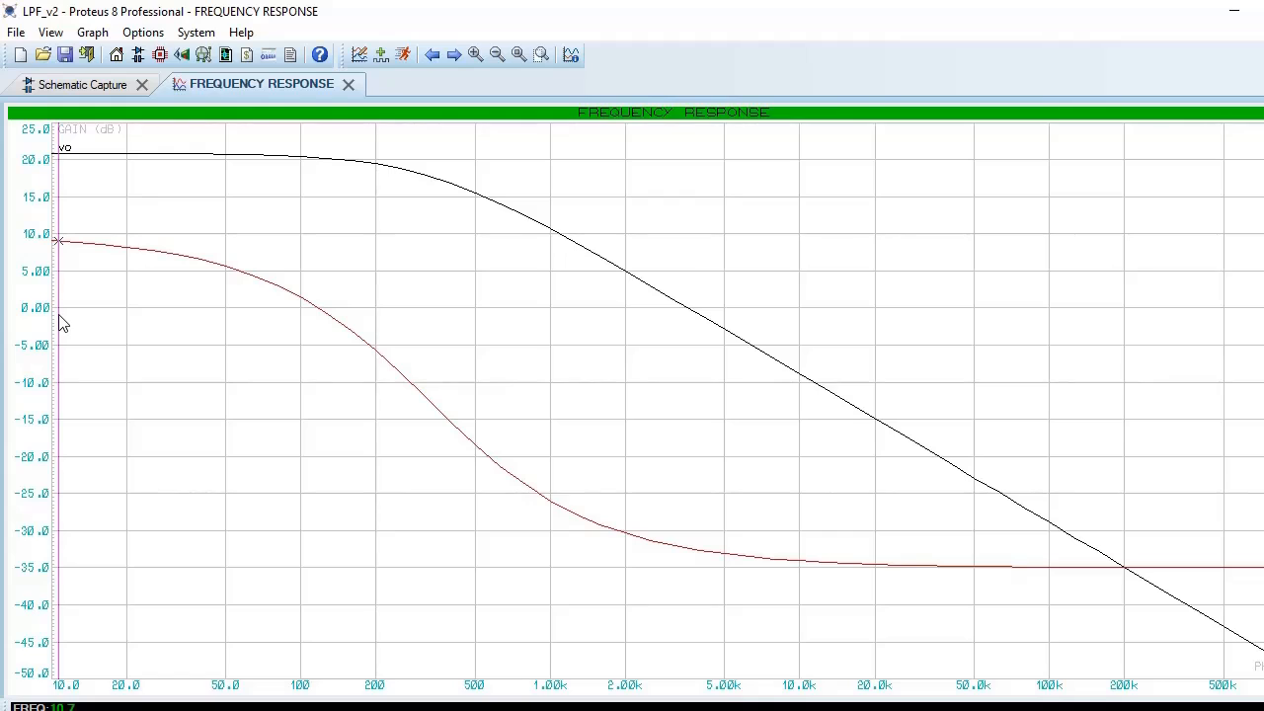
{"action": "left_click_drag", "start_coordinate": [59, 318], "coordinate": [173, 327]}
{"action": "left_click_drag", "start_coordinate": [191, 328], "coordinate": [355, 358]}
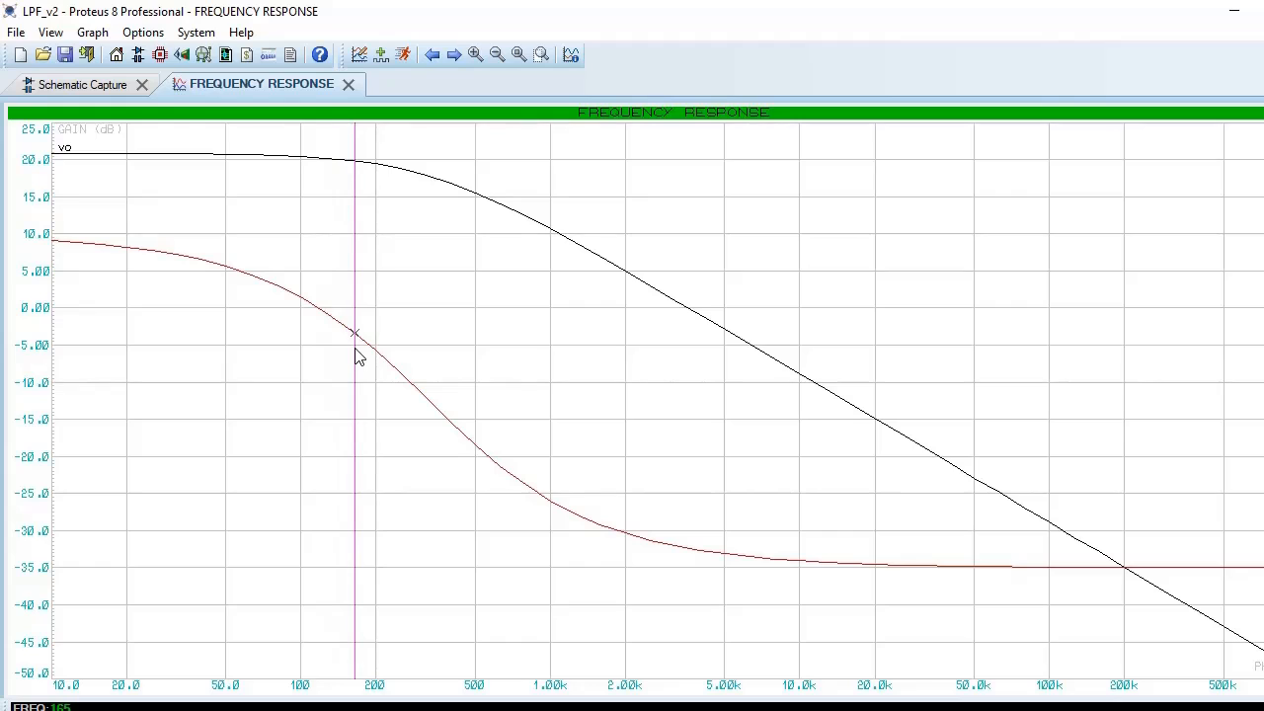
{"action": "left_click_drag", "start_coordinate": [358, 358], "coordinate": [429, 374]}
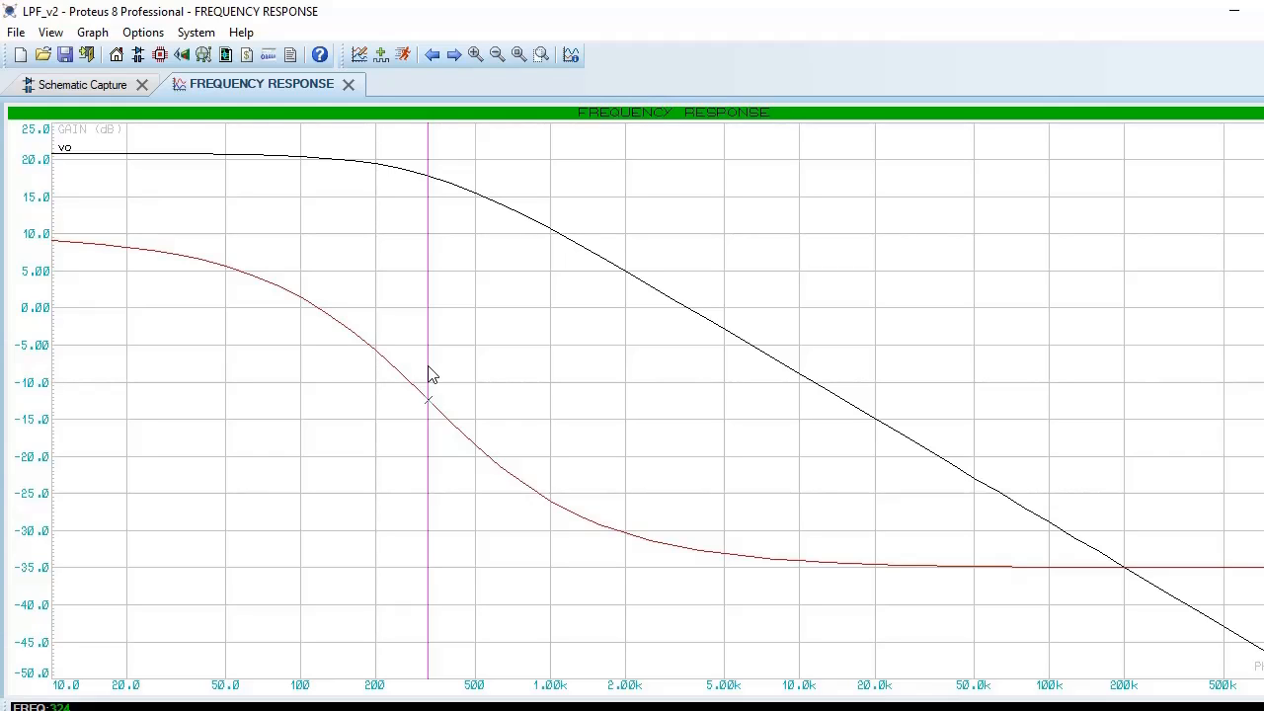
Step: Measure the phase at the high-frequency end of the trace, moving the cursor up to about 764 kHz
{"action": "mouse_move", "coordinate": [427, 368]}
{"action": "left_mouse_down"}
{"action": "mouse_move", "coordinate": [575, 446]}
{"action": "mouse_move", "coordinate": [705, 468]}
{"action": "mouse_move", "coordinate": [959, 464]}
{"action": "mouse_move", "coordinate": [1047, 480]}
{"action": "mouse_move", "coordinate": [1089, 448]}
{"action": "mouse_move", "coordinate": [1236, 449]}
{"action": "left_mouse_up"}
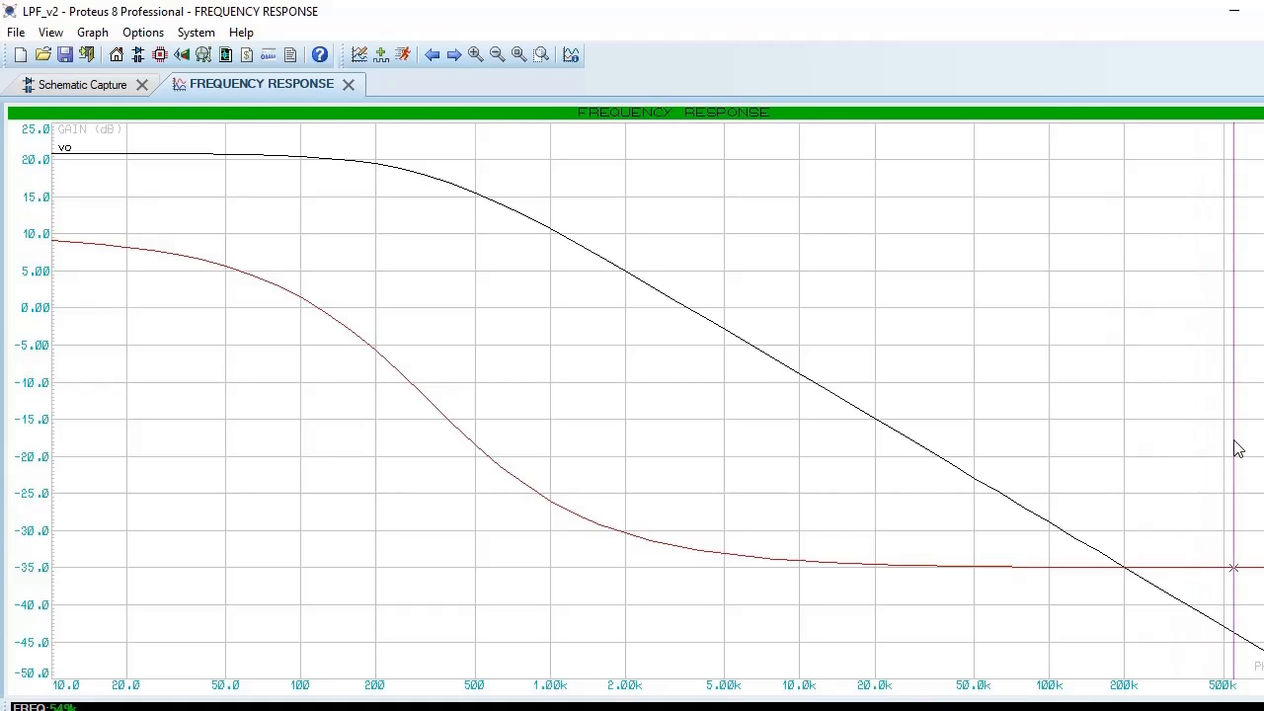
{"action": "left_click_drag", "start_coordinate": [1234, 442], "coordinate": [1236, 442]}
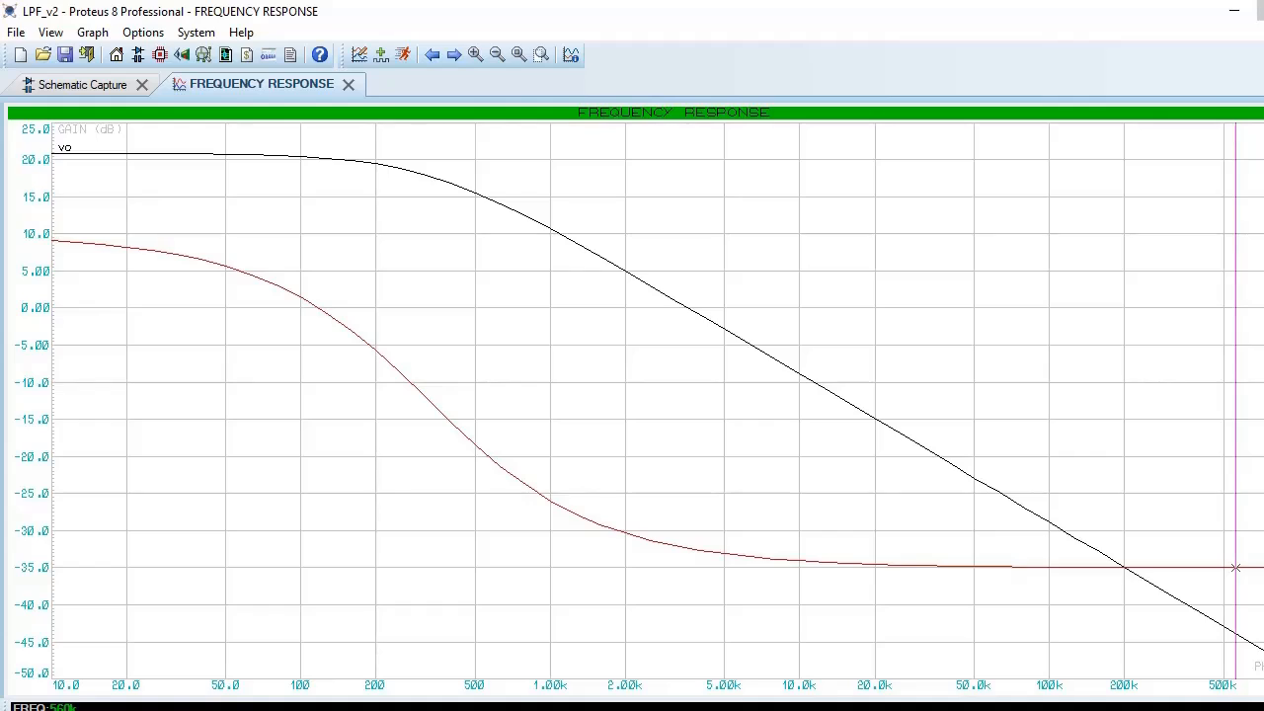
{"action": "left_click", "coordinate": [1260, 10]}
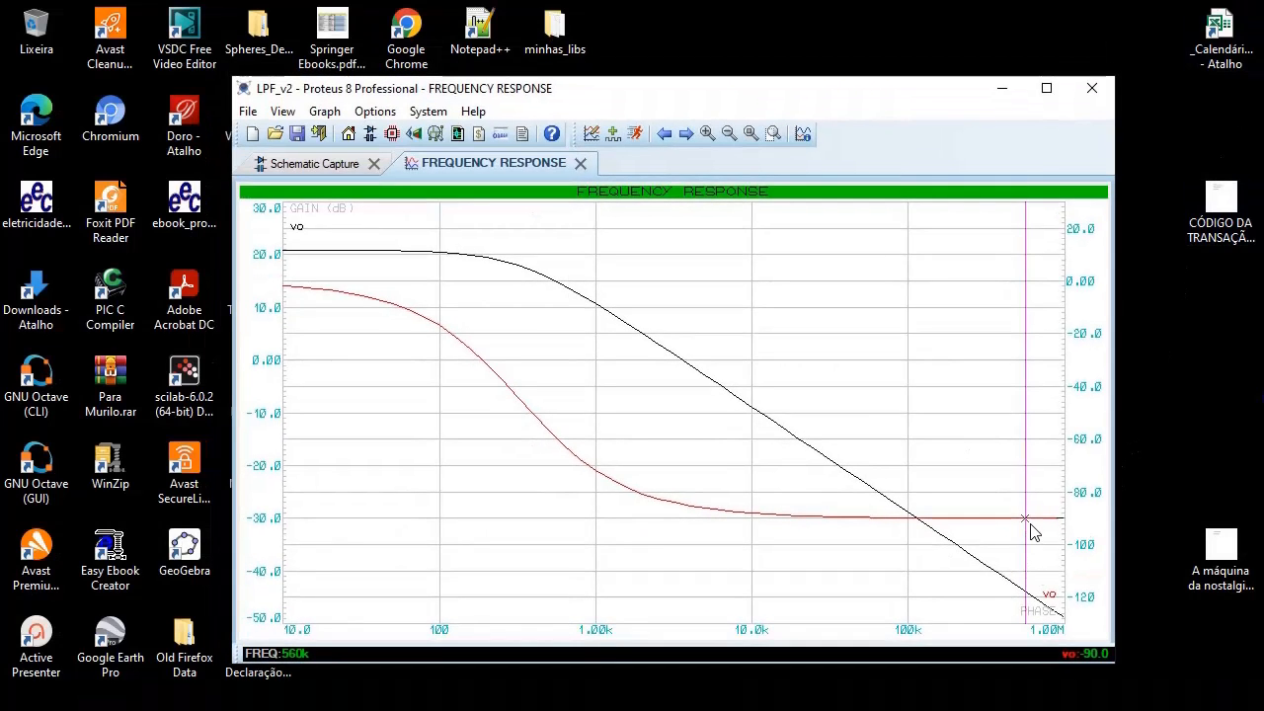
{"action": "left_click_drag", "start_coordinate": [1027, 526], "coordinate": [1048, 526]}
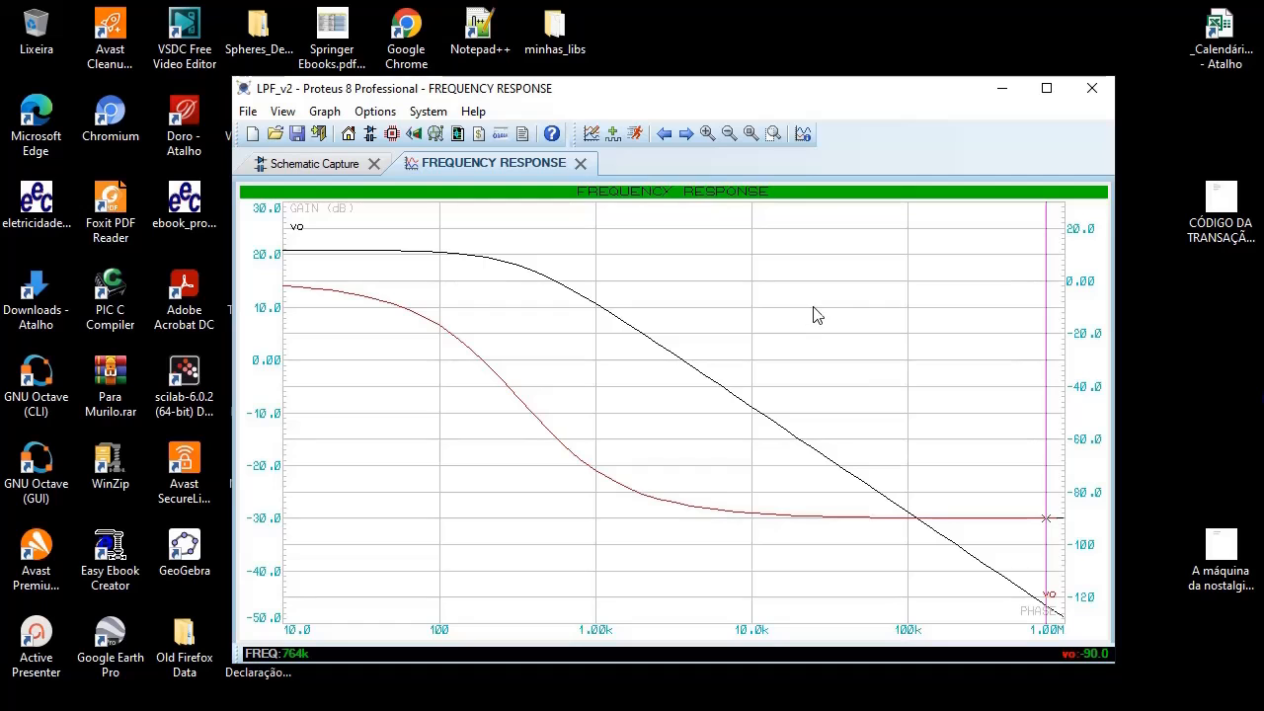
{"action": "left_click", "coordinate": [1045, 87]}
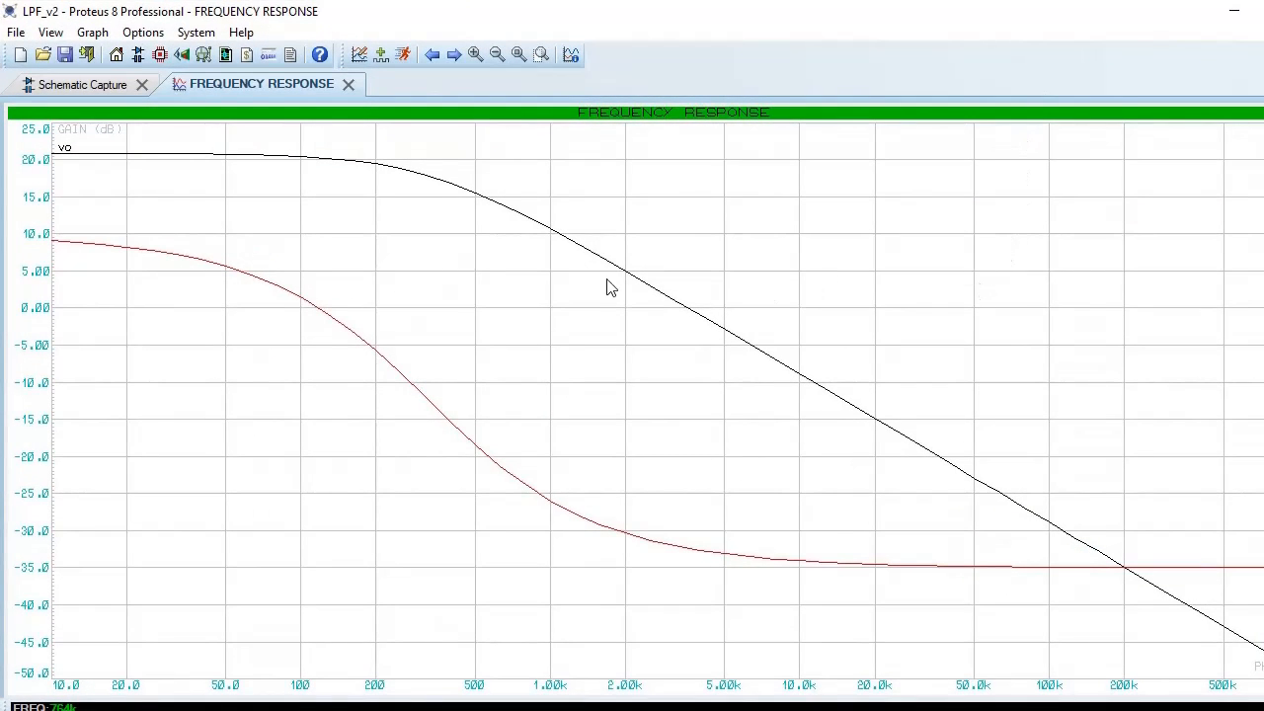
Step: Close the frequency response window and place a virtual oscilloscope beyond the vo output, above the frequency graph
{"action": "left_click", "coordinate": [348, 85]}
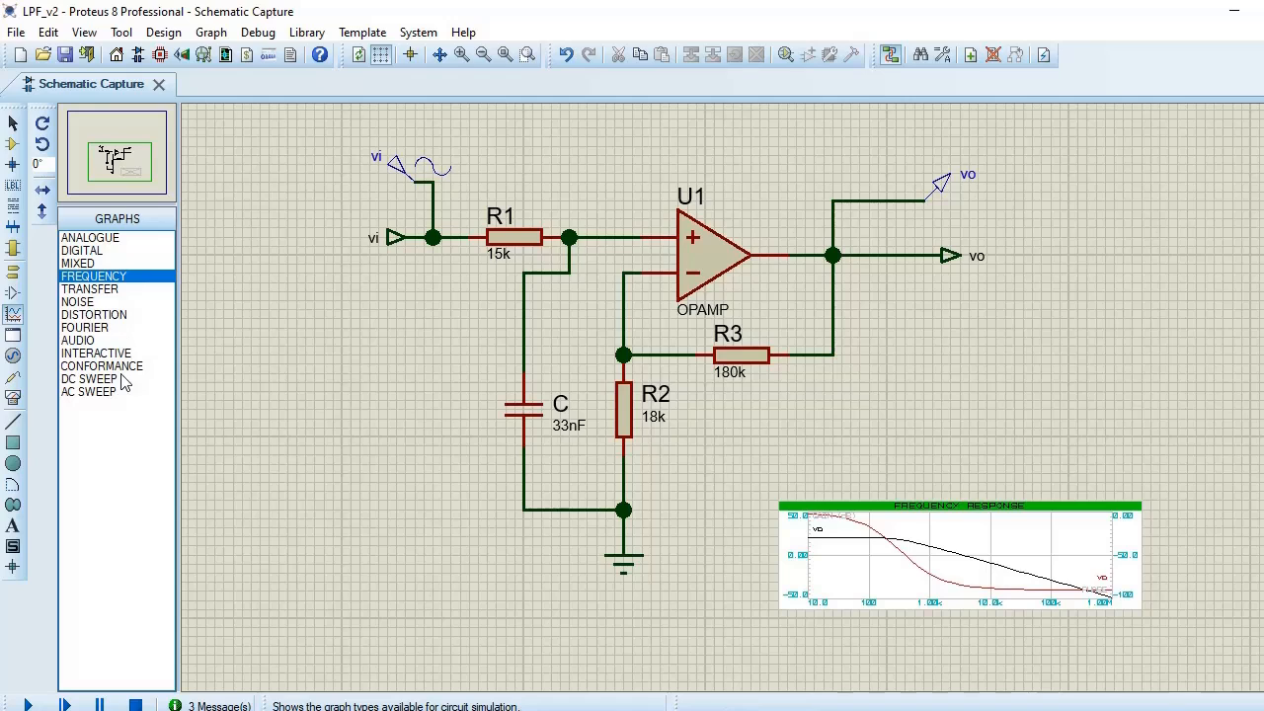
{"action": "left_click", "coordinate": [14, 398]}
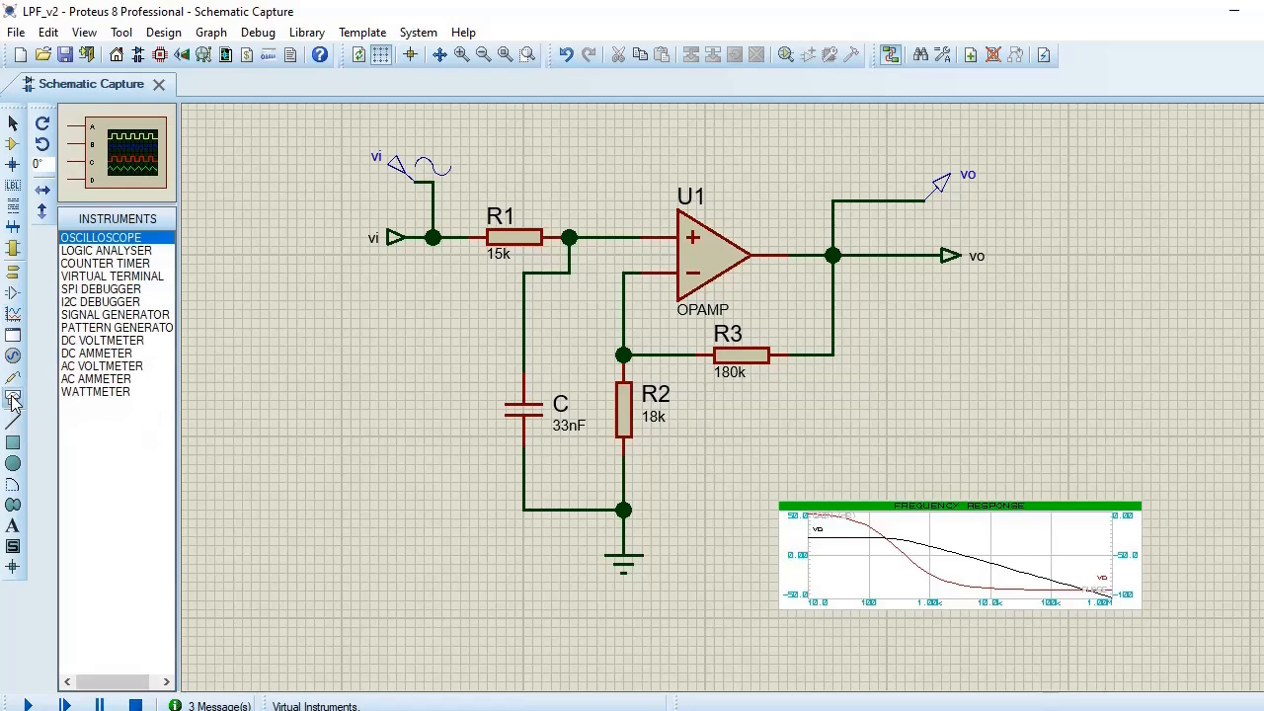
{"action": "left_click", "coordinate": [126, 156]}
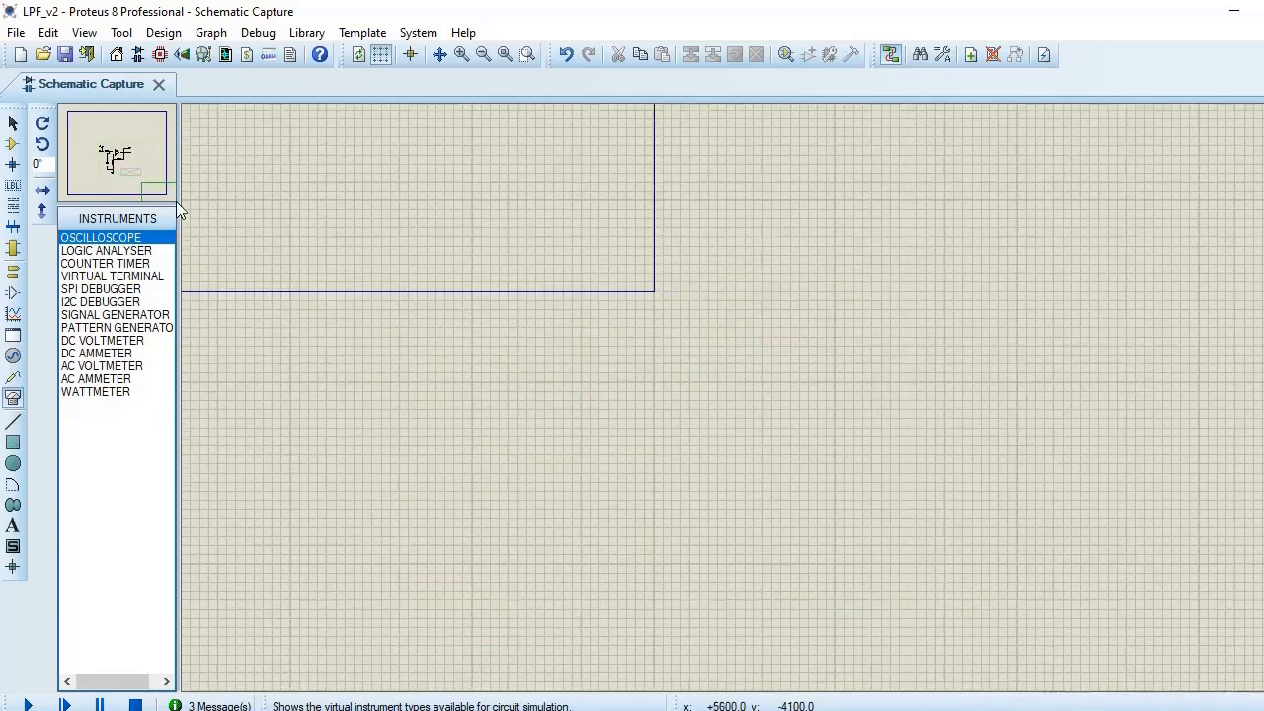
{"action": "left_click", "coordinate": [118, 163]}
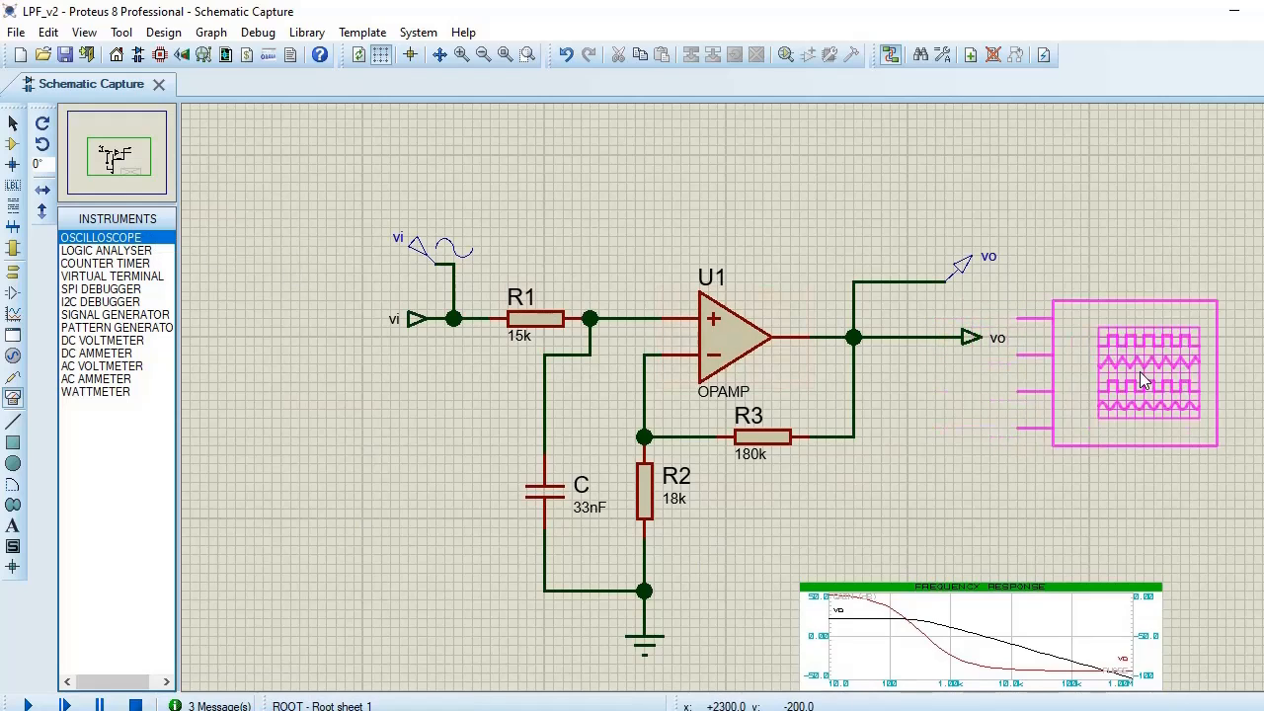
{"action": "left_click", "coordinate": [1158, 242]}
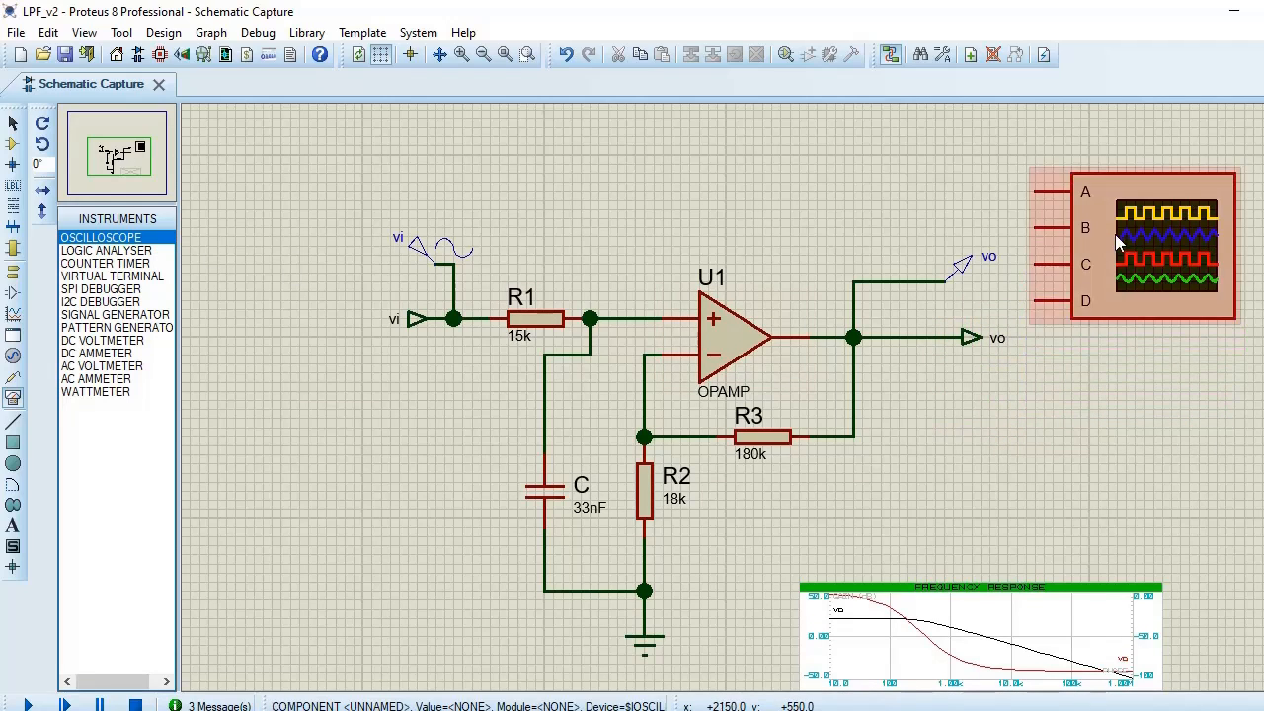
Step: Wire oscilloscope channel A to the vi input node and channel B to the vo output node
{"action": "left_click", "coordinate": [1036, 191]}
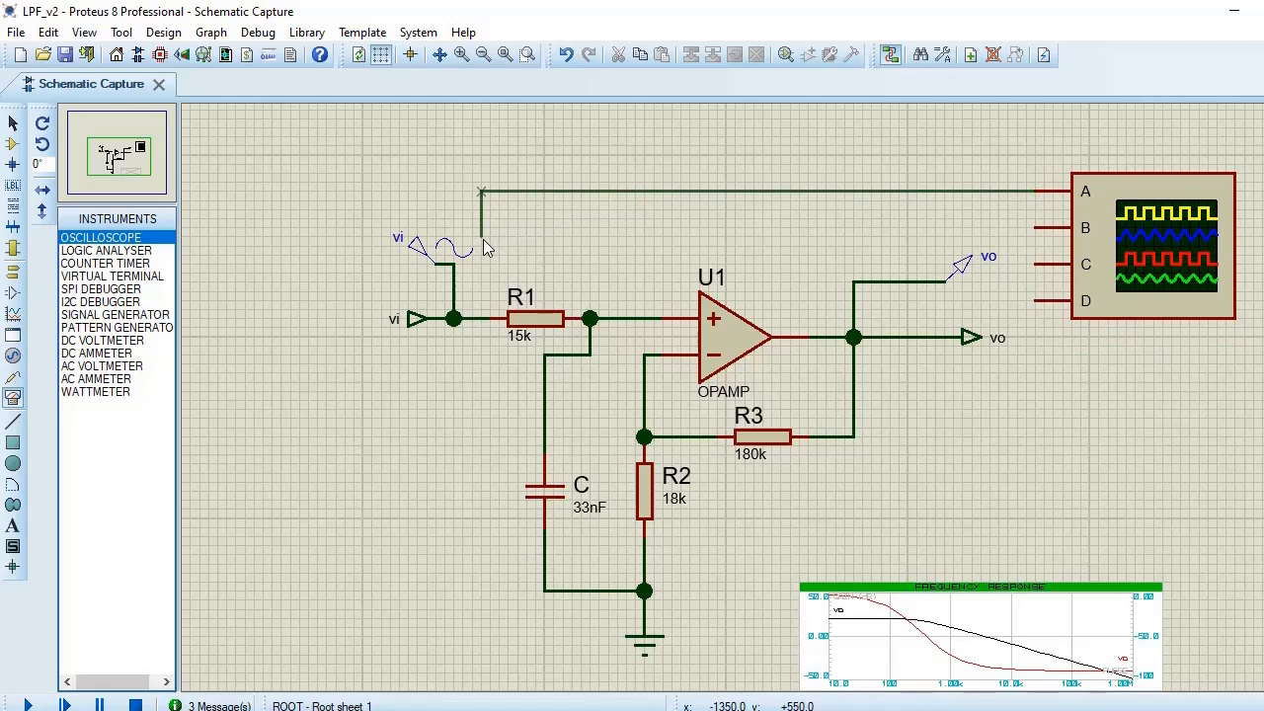
{"action": "left_click", "coordinate": [454, 281]}
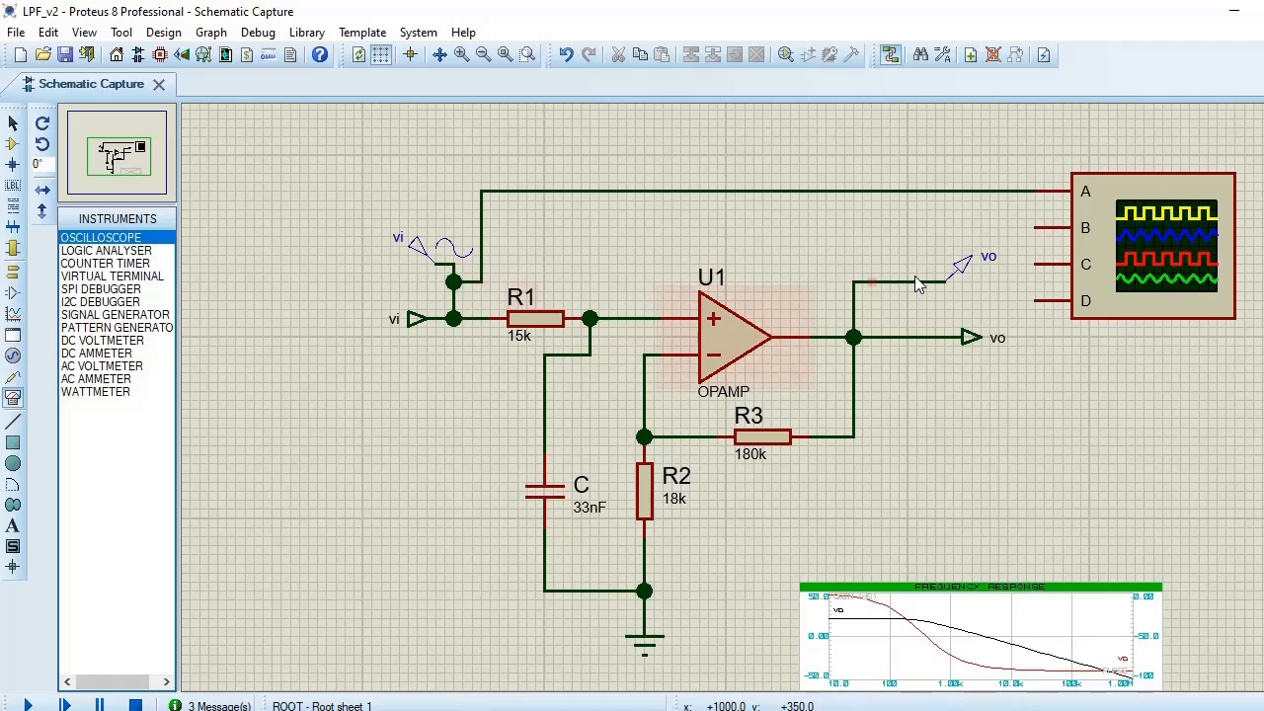
{"action": "left_click", "coordinate": [1019, 227]}
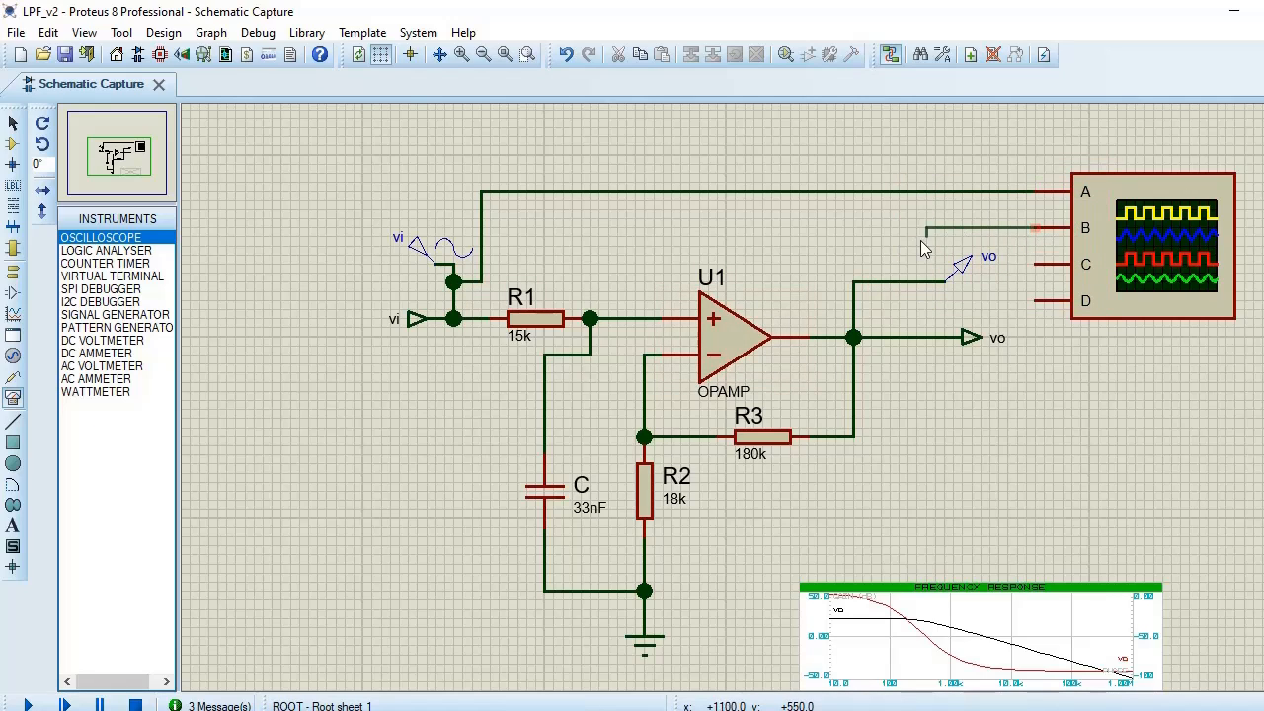
{"action": "left_click", "coordinate": [857, 283]}
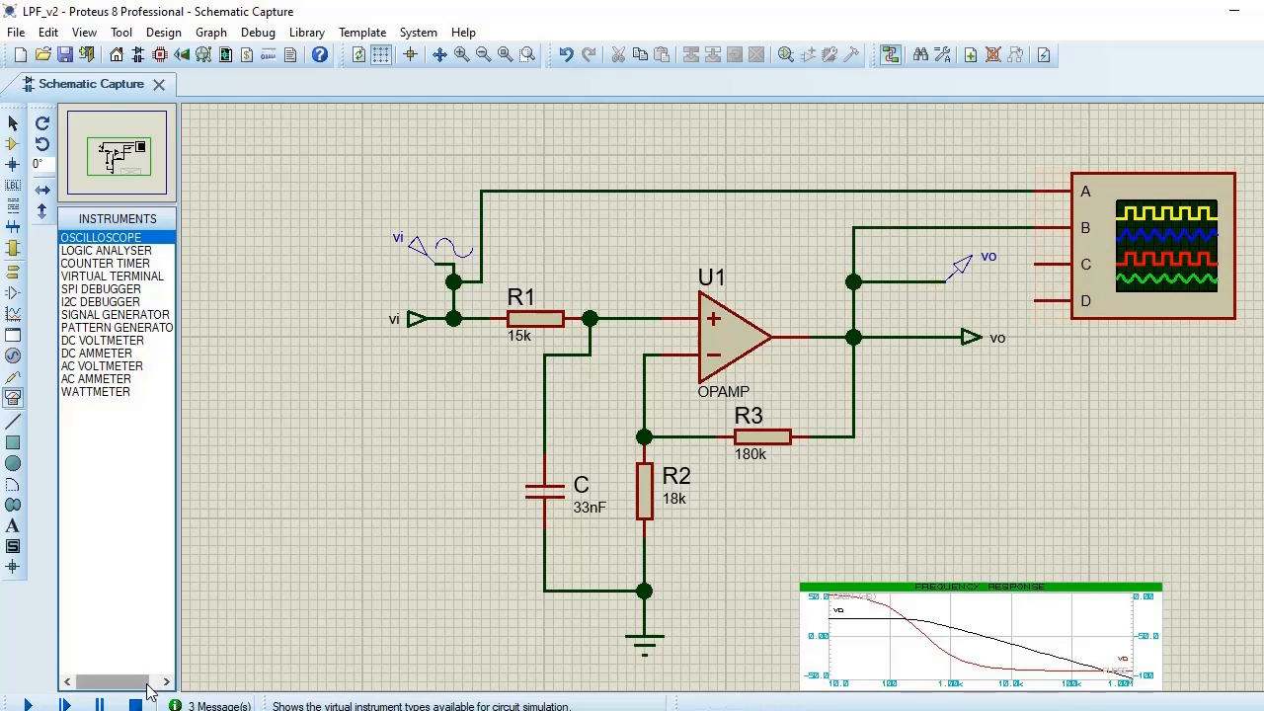
Step: Set the vi sine generator's frequency to 100 Hz
{"action": "right_click", "coordinate": [423, 255]}
{"action": "left_click", "coordinate": [499, 281]}
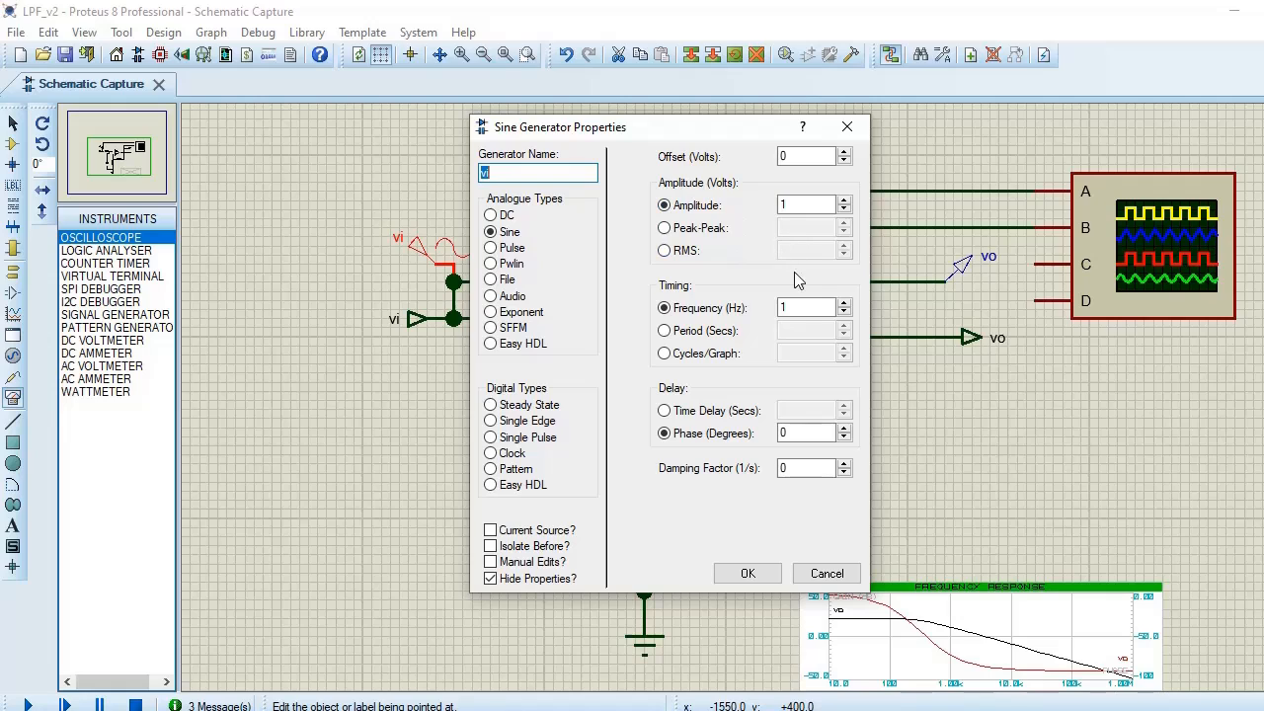
{"action": "left_click", "coordinate": [800, 311]}
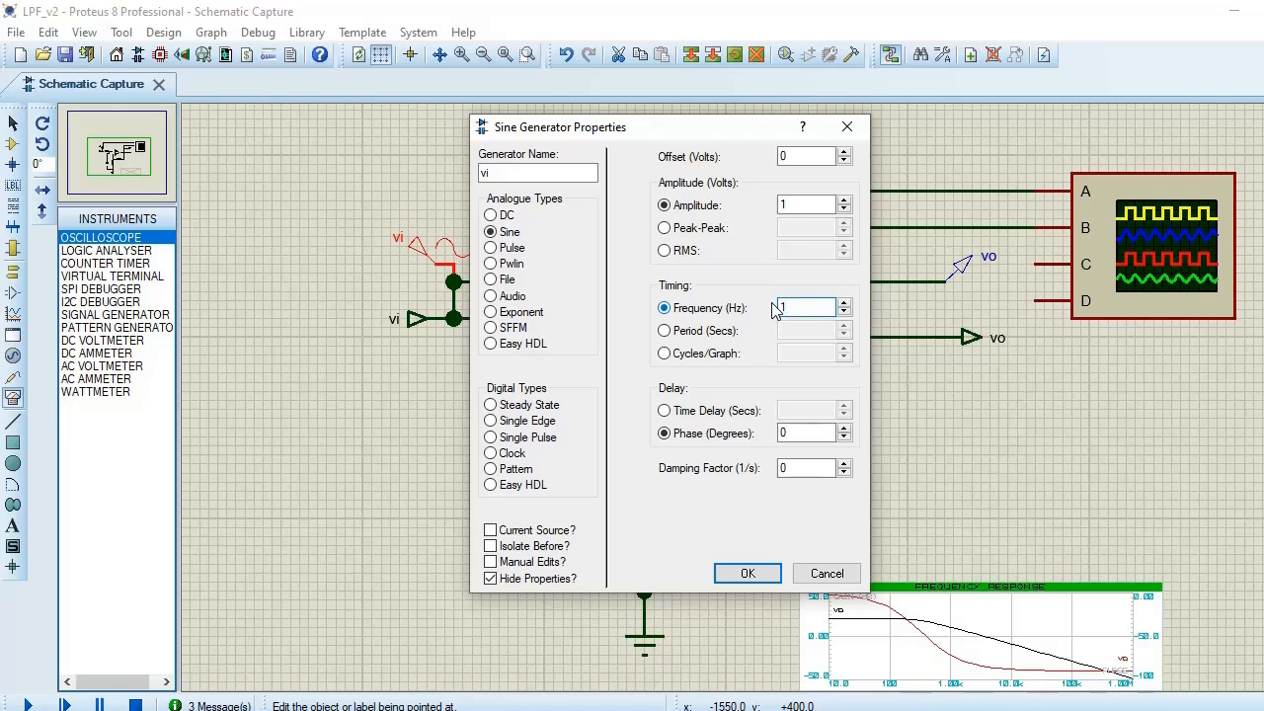
{"action": "type", "text": "00"}
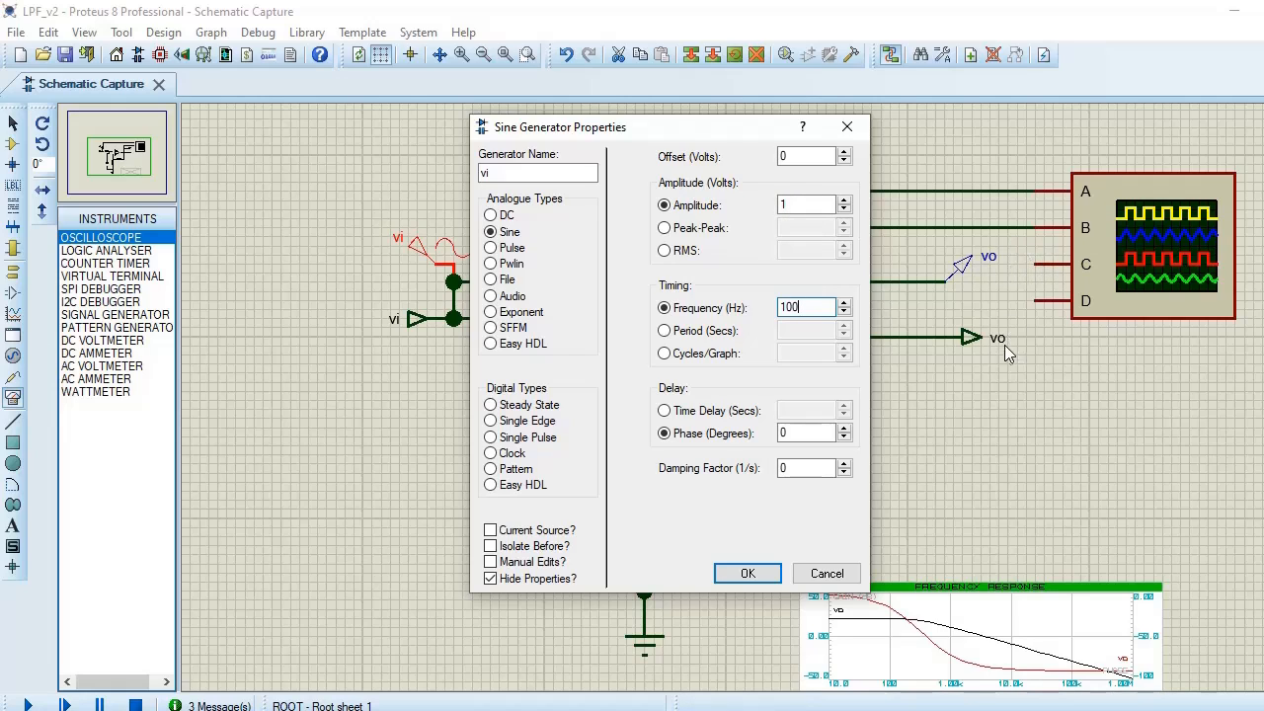
{"action": "left_click", "coordinate": [768, 577]}
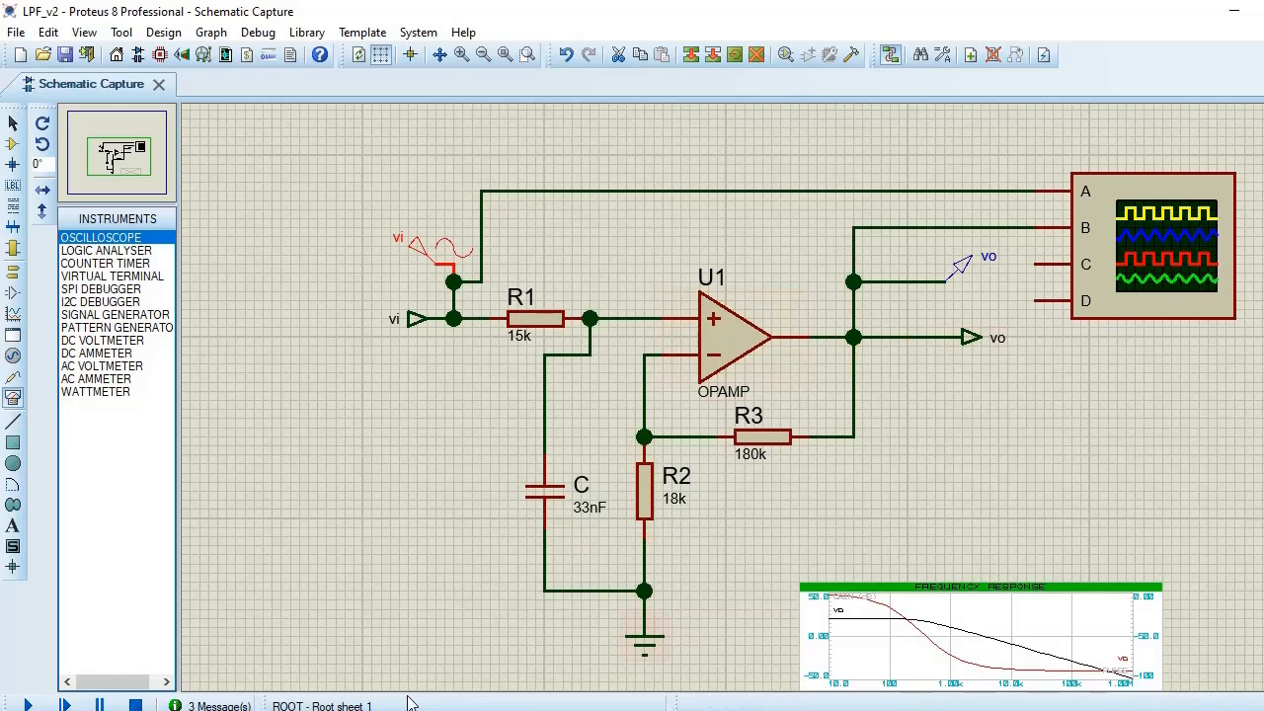
Step: Run the simulation and set the oscilloscope's channel A scale to 1 V per division
{"action": "left_click", "coordinate": [27, 705]}
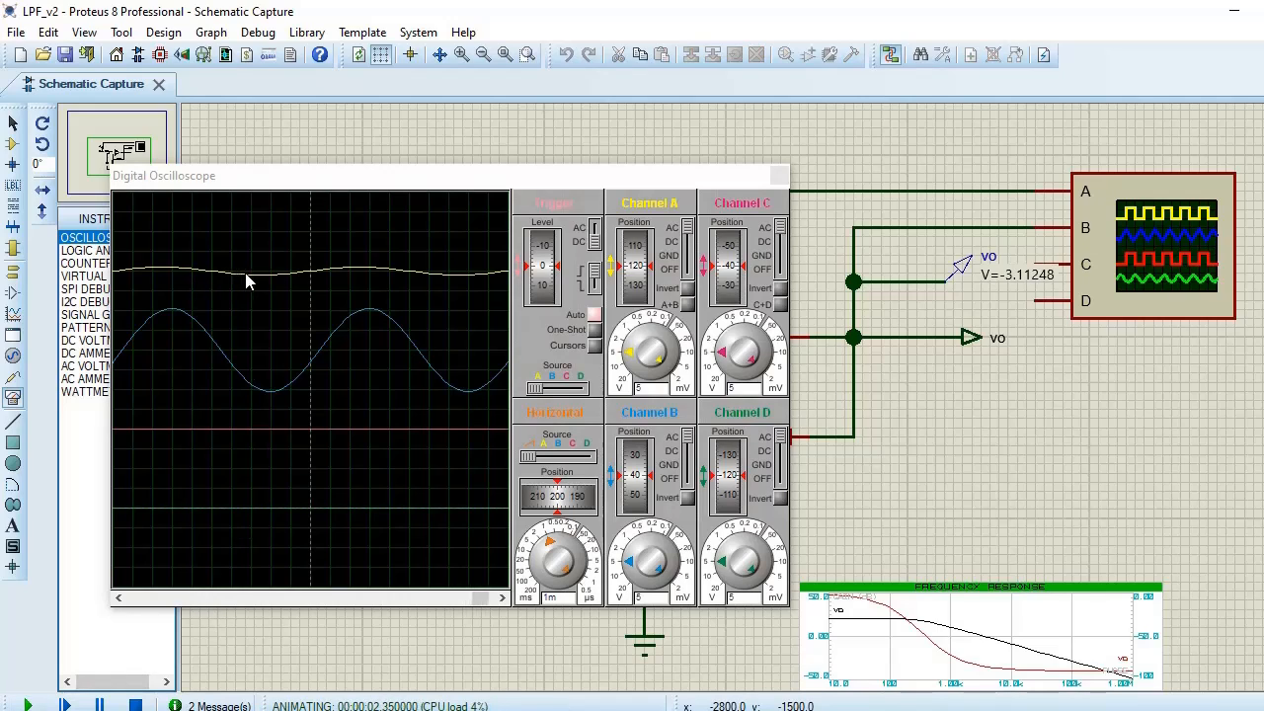
{"action": "left_click", "coordinate": [633, 356]}
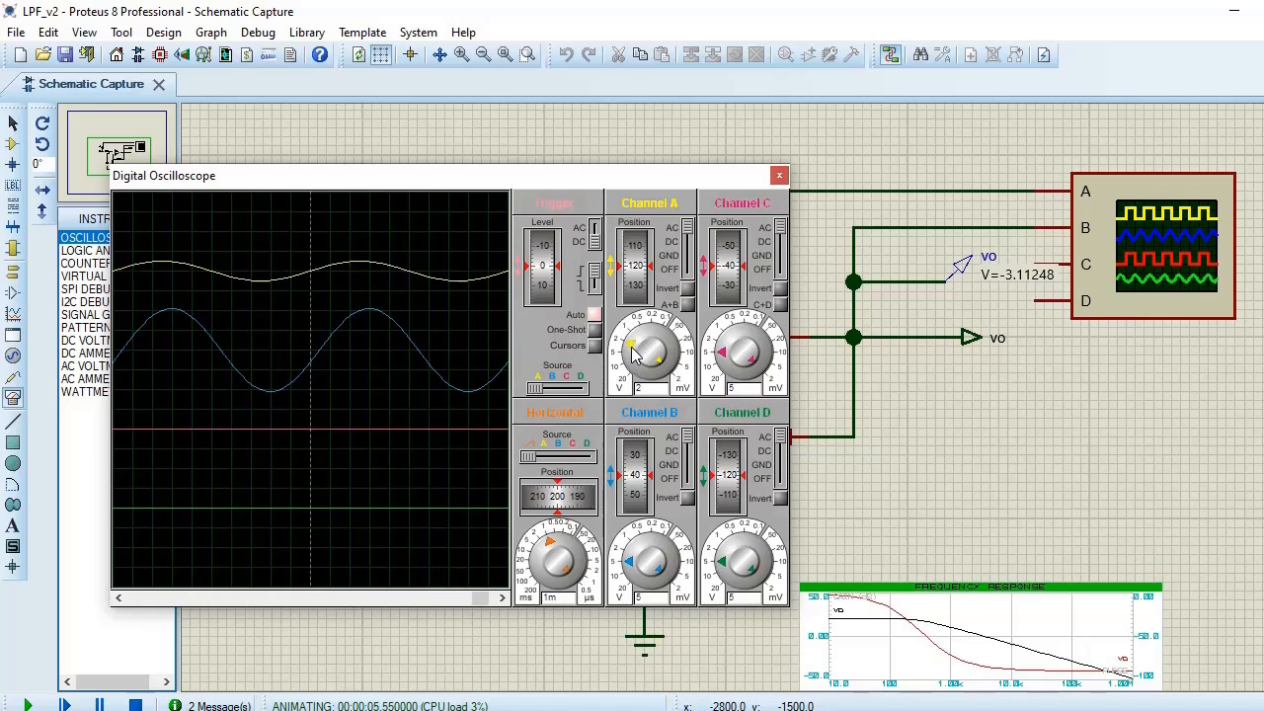
{"action": "left_click", "coordinate": [637, 346]}
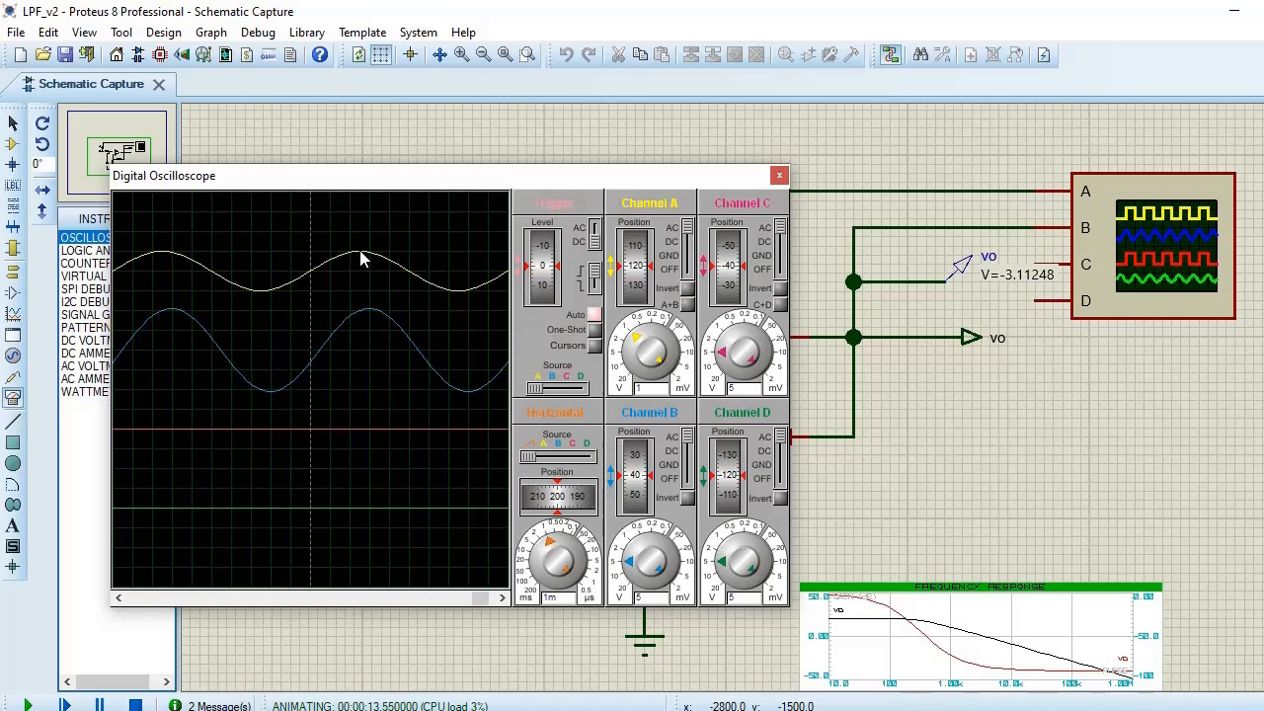
Step: Enable the oscilloscope cursors and mark neighbouring peaks of the channel A and channel B waveforms to compare them
{"action": "left_click", "coordinate": [593, 348]}
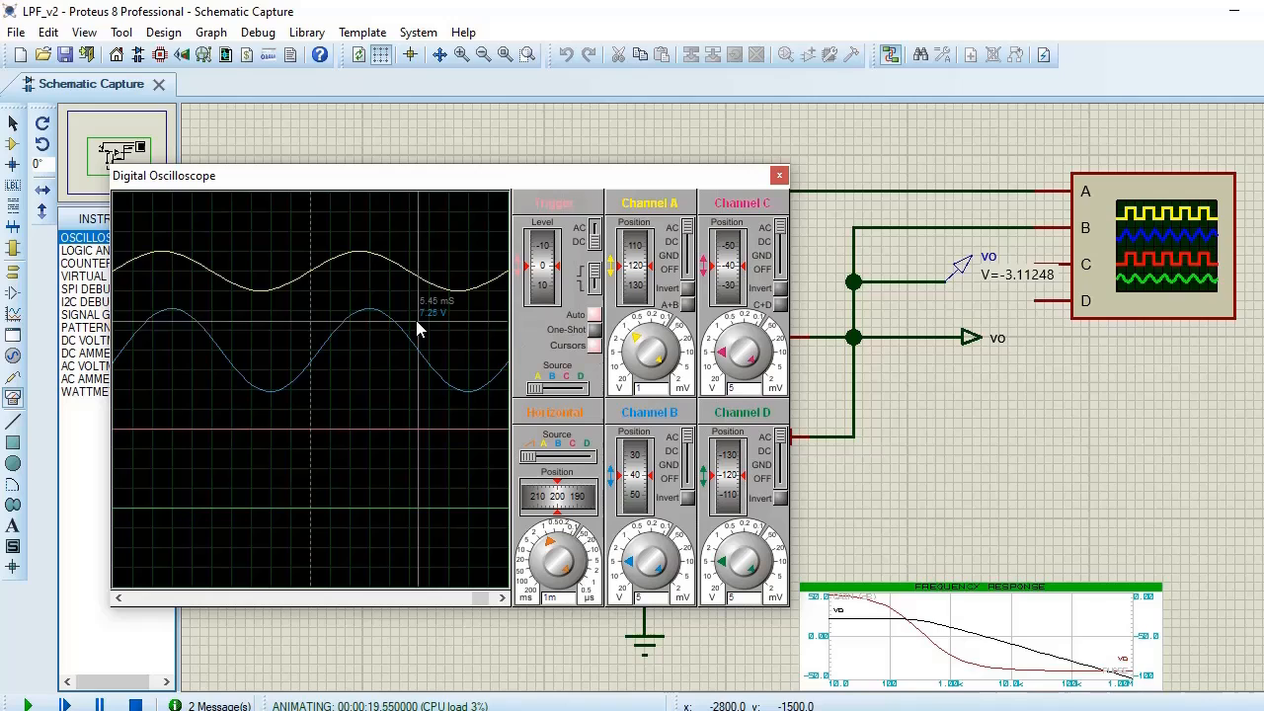
{"action": "left_click", "coordinate": [361, 253]}
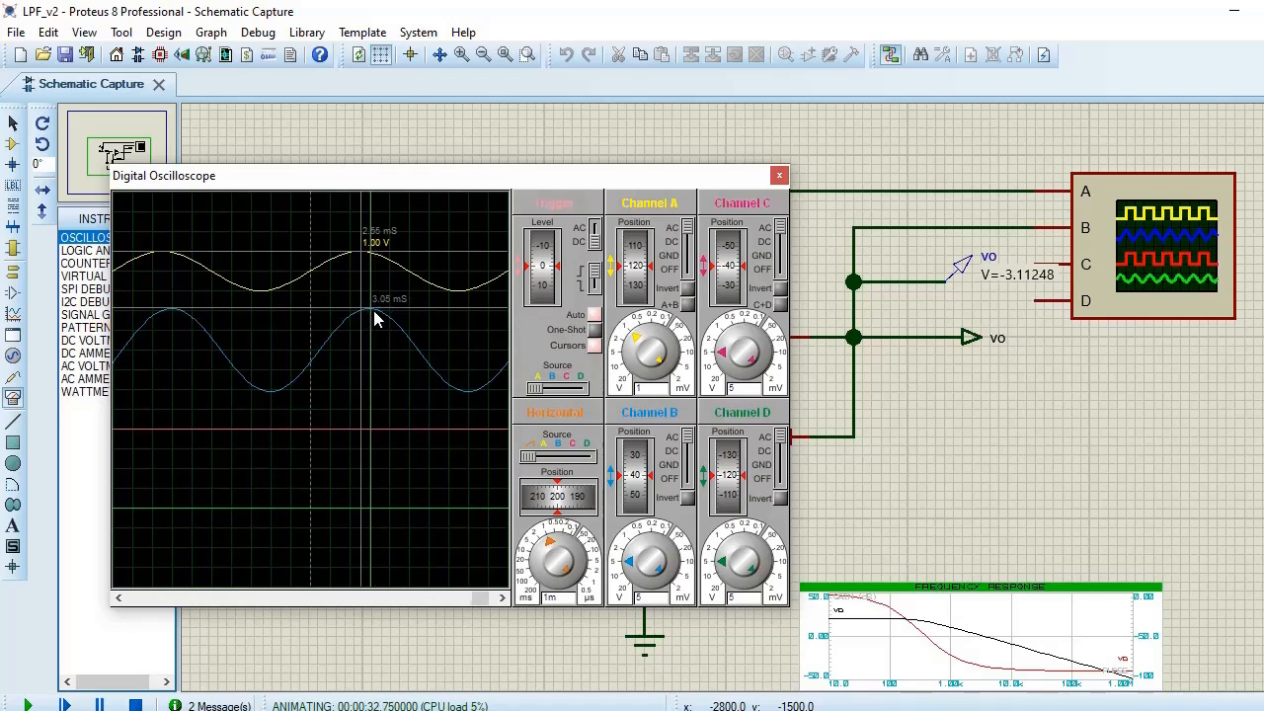
{"action": "left_click", "coordinate": [373, 310]}
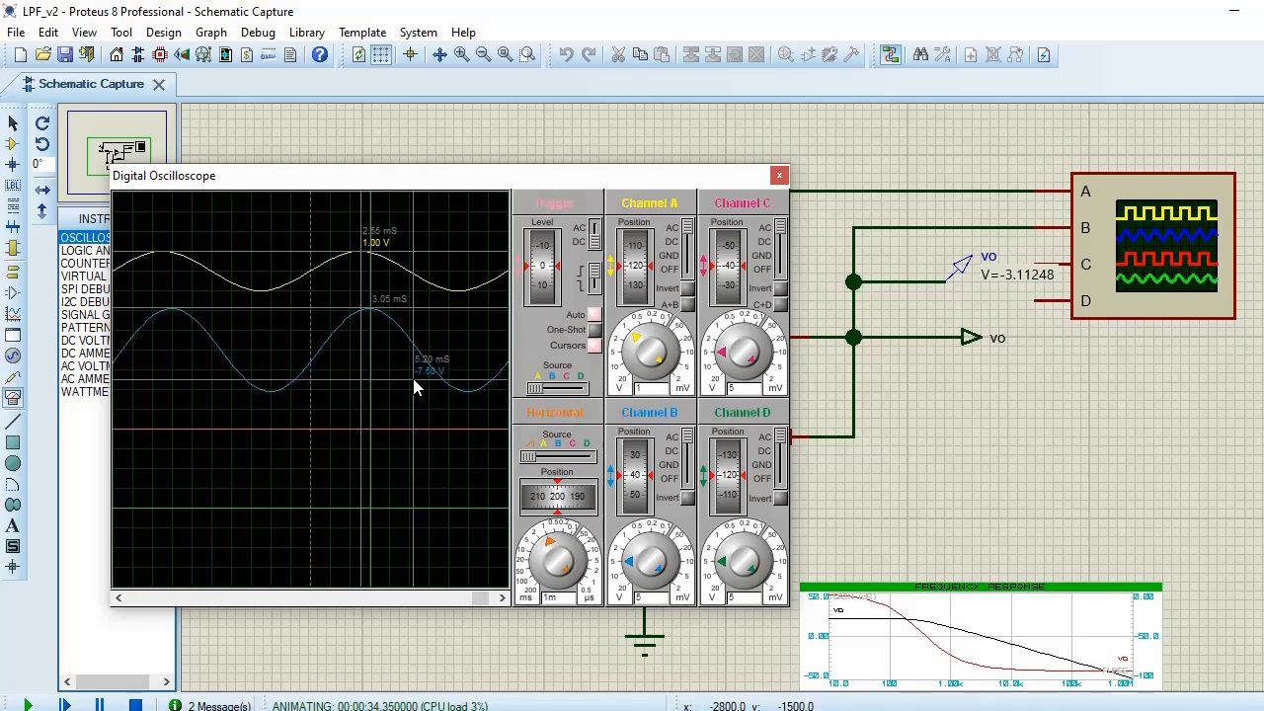
{"action": "right_click", "coordinate": [386, 363]}
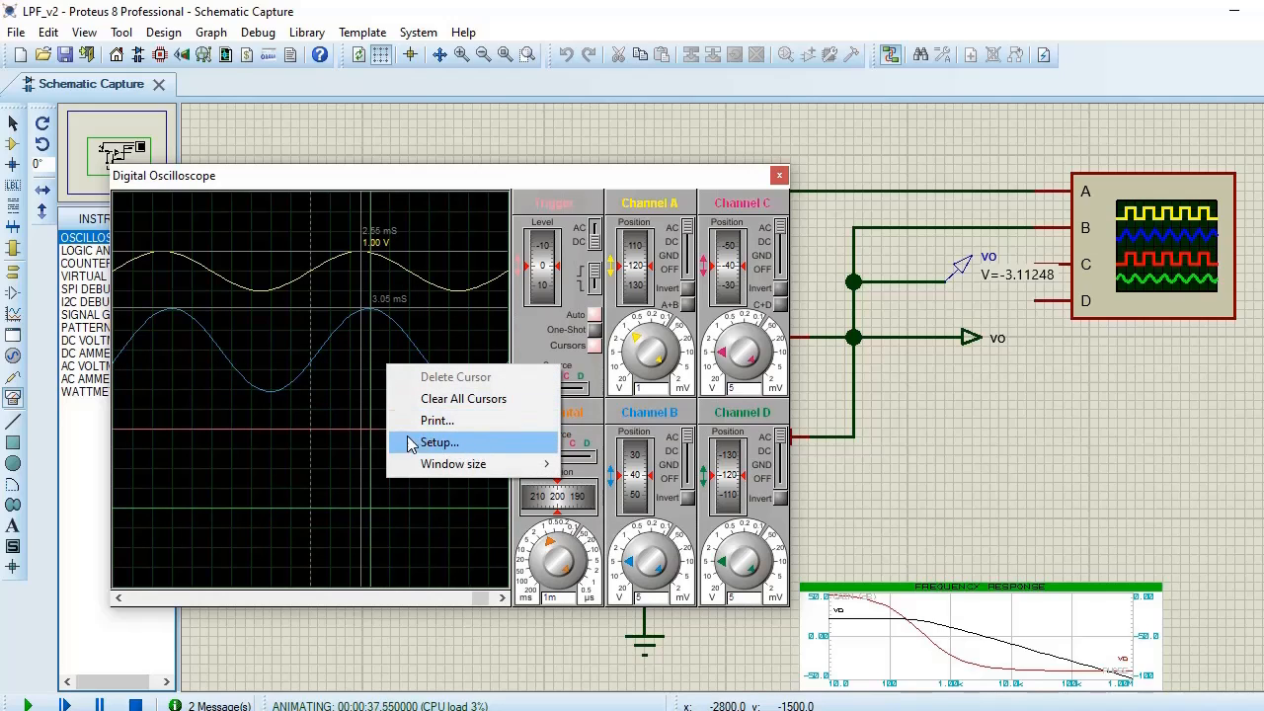
{"action": "left_click", "coordinate": [372, 388]}
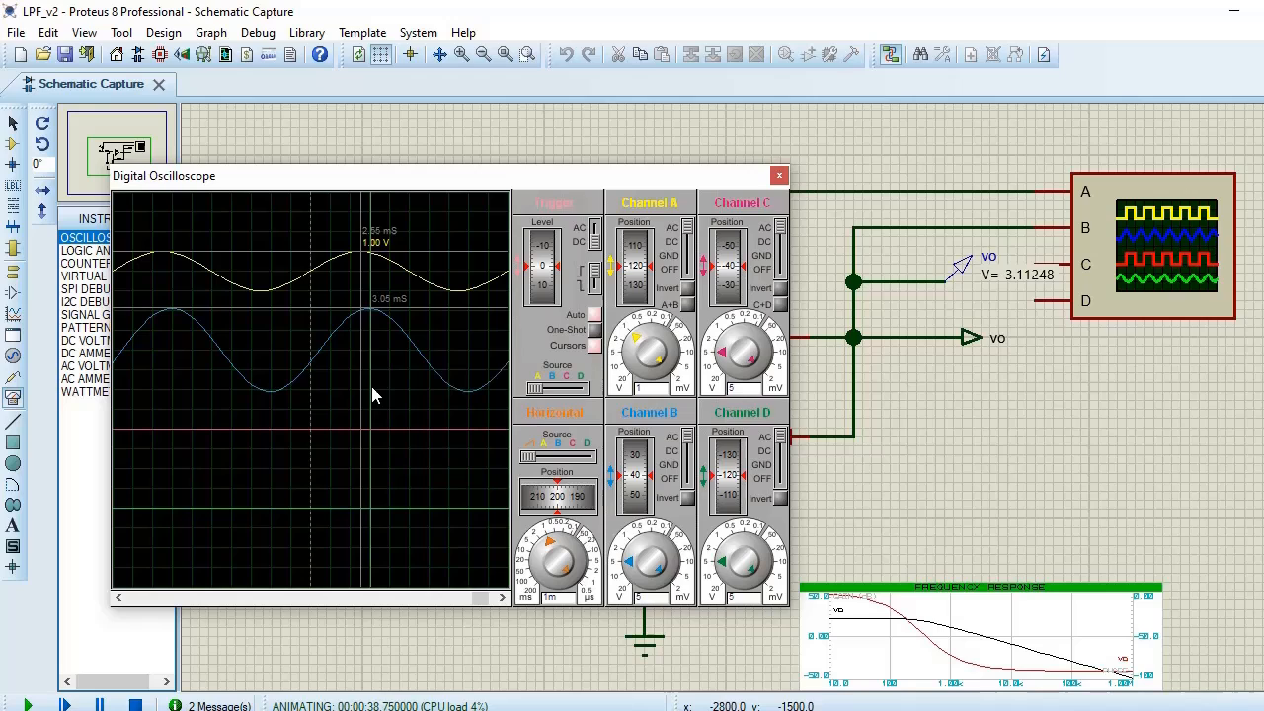
{"action": "left_click", "coordinate": [376, 311]}
{"action": "right_click", "coordinate": [399, 329]}
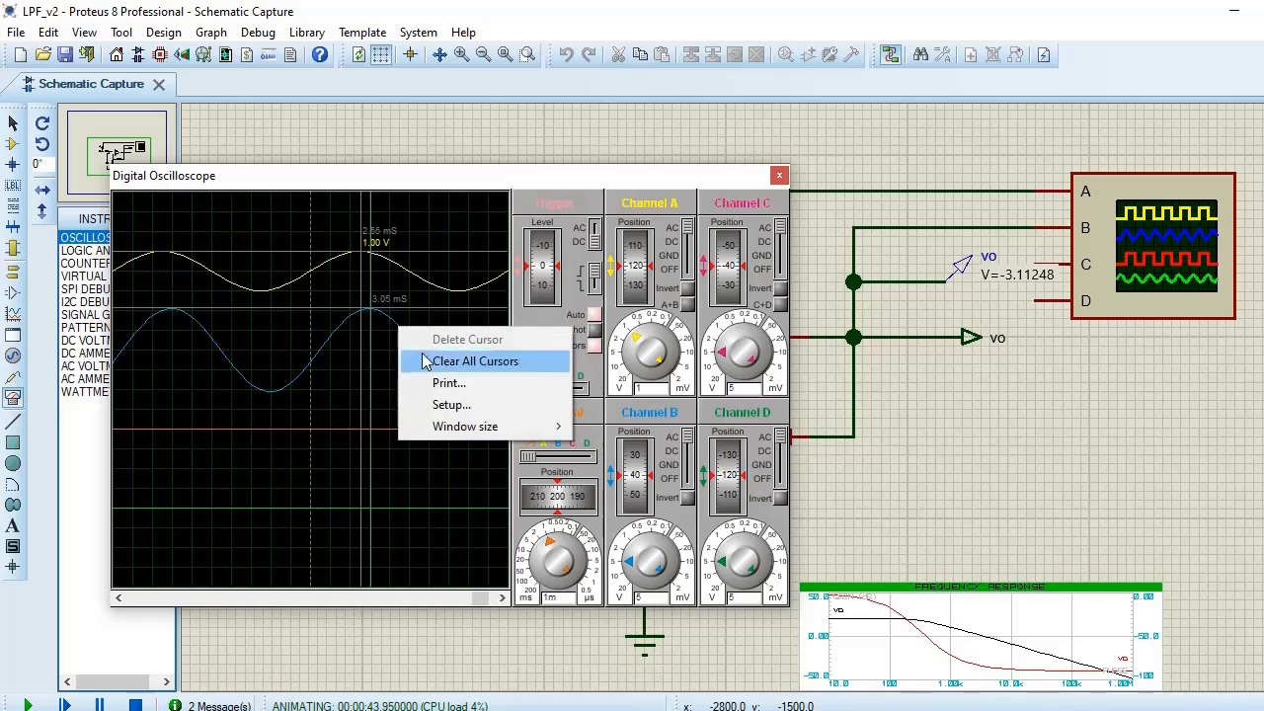
Step: Measure the earlier peak of the channel B waveform with a further cursor and check other points on the trace
{"action": "left_click", "coordinate": [187, 312]}
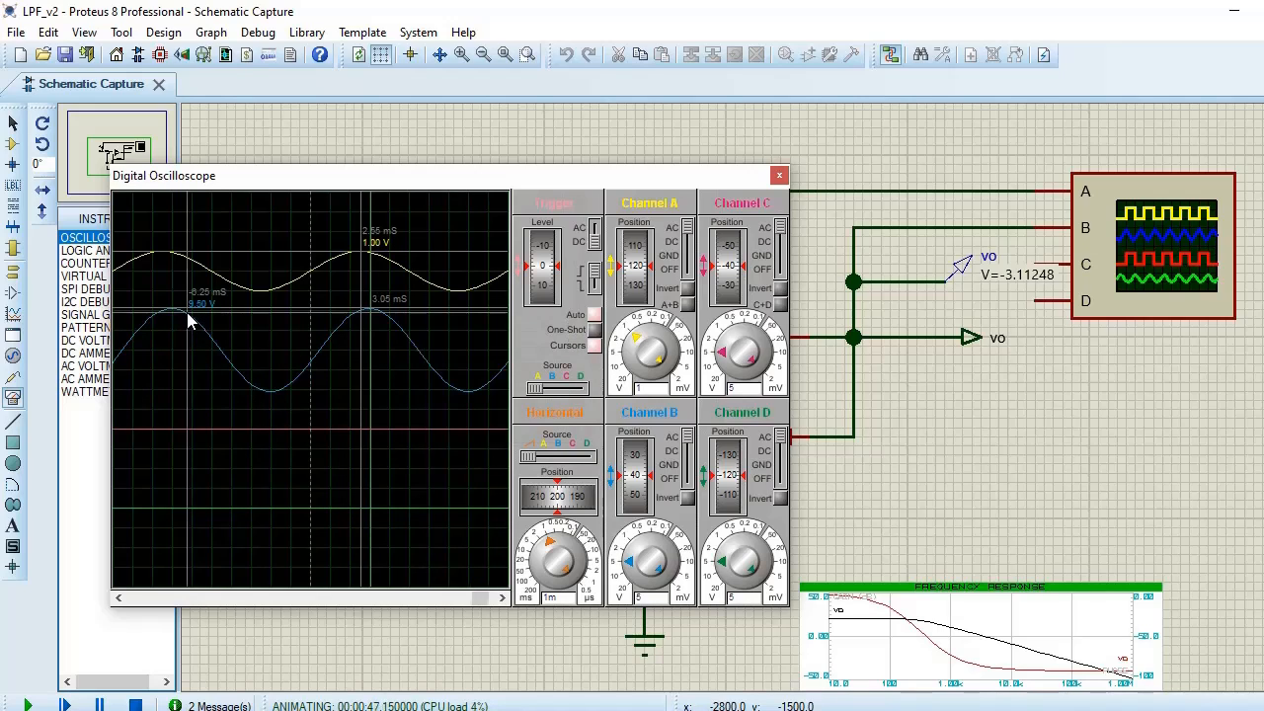
{"action": "left_click_drag", "start_coordinate": [186, 312], "coordinate": [173, 307]}
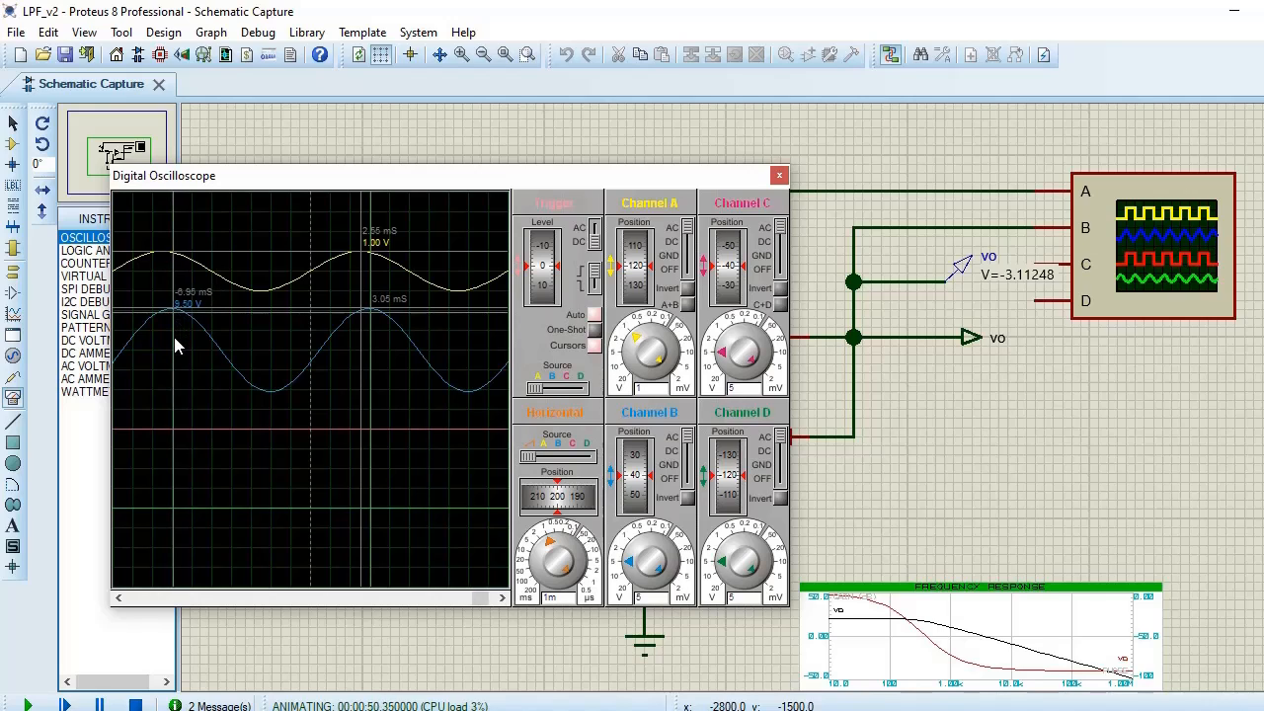
{"action": "left_click", "coordinate": [347, 365]}
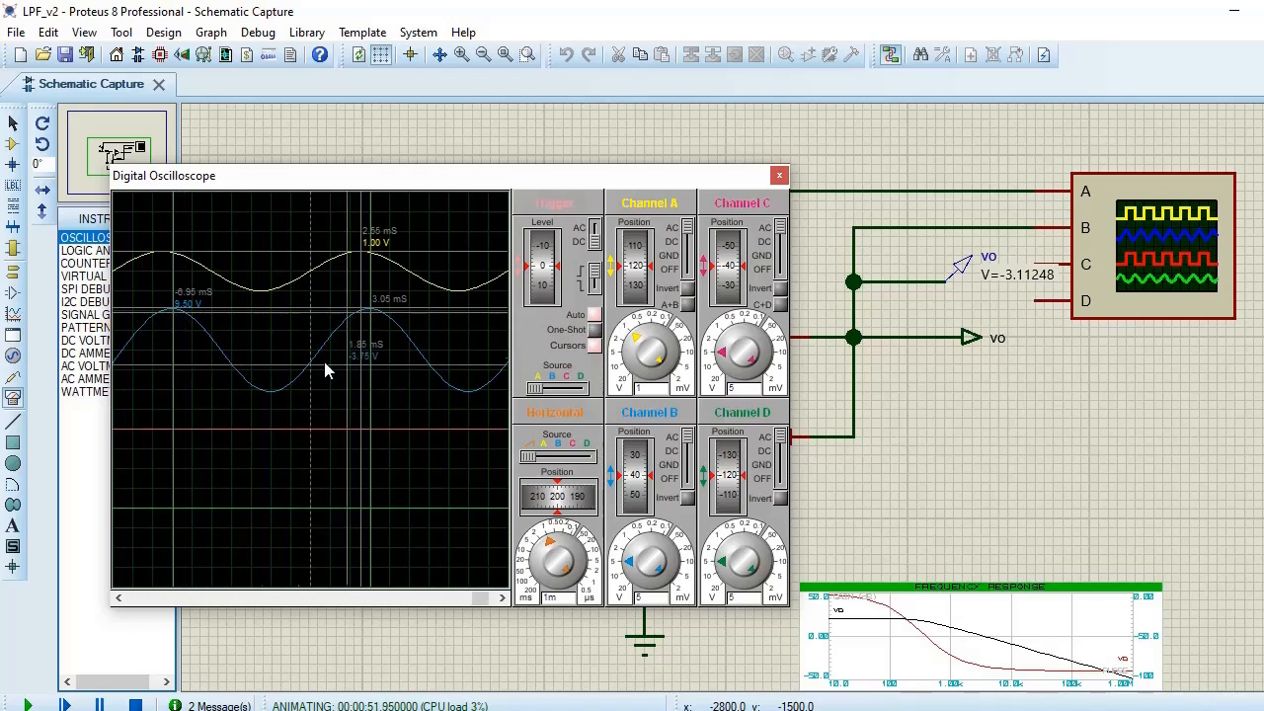
{"action": "left_click_drag", "start_coordinate": [324, 362], "coordinate": [365, 260]}
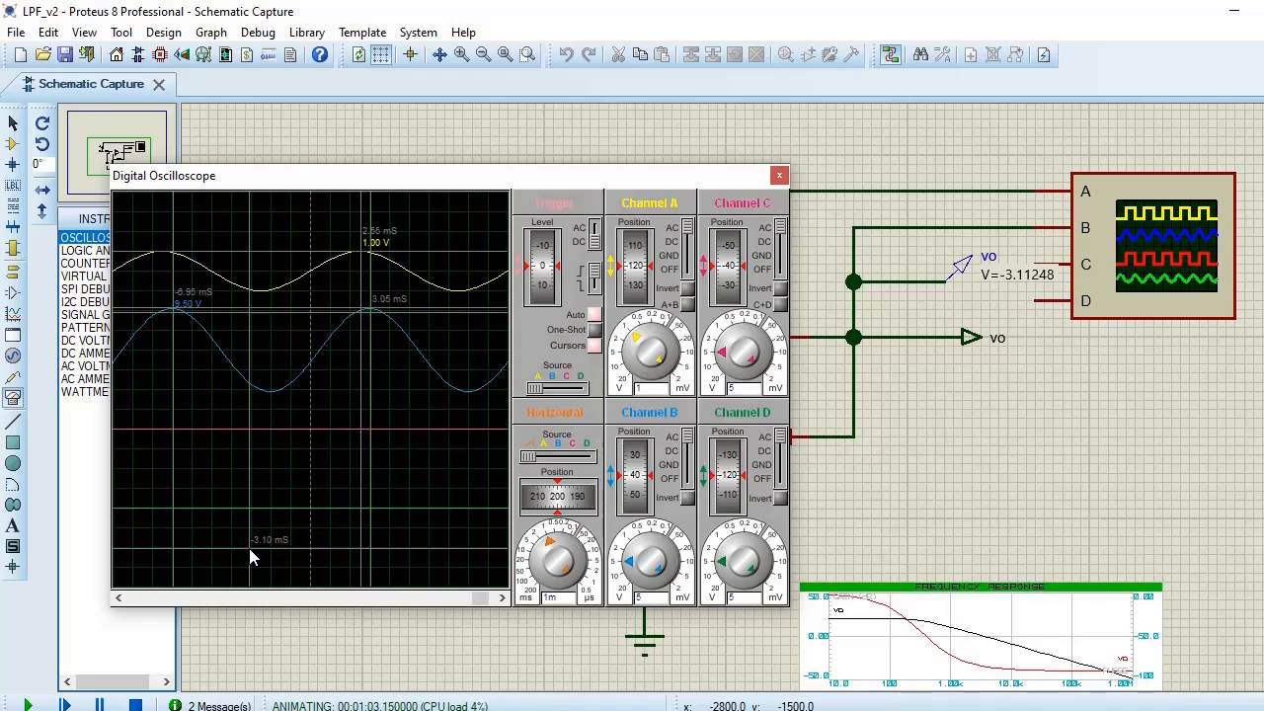
Step: Turn off the cursors, move the oscilloscope window away from the vi generator, and stop the simulation
{"action": "left_click", "coordinate": [595, 346]}
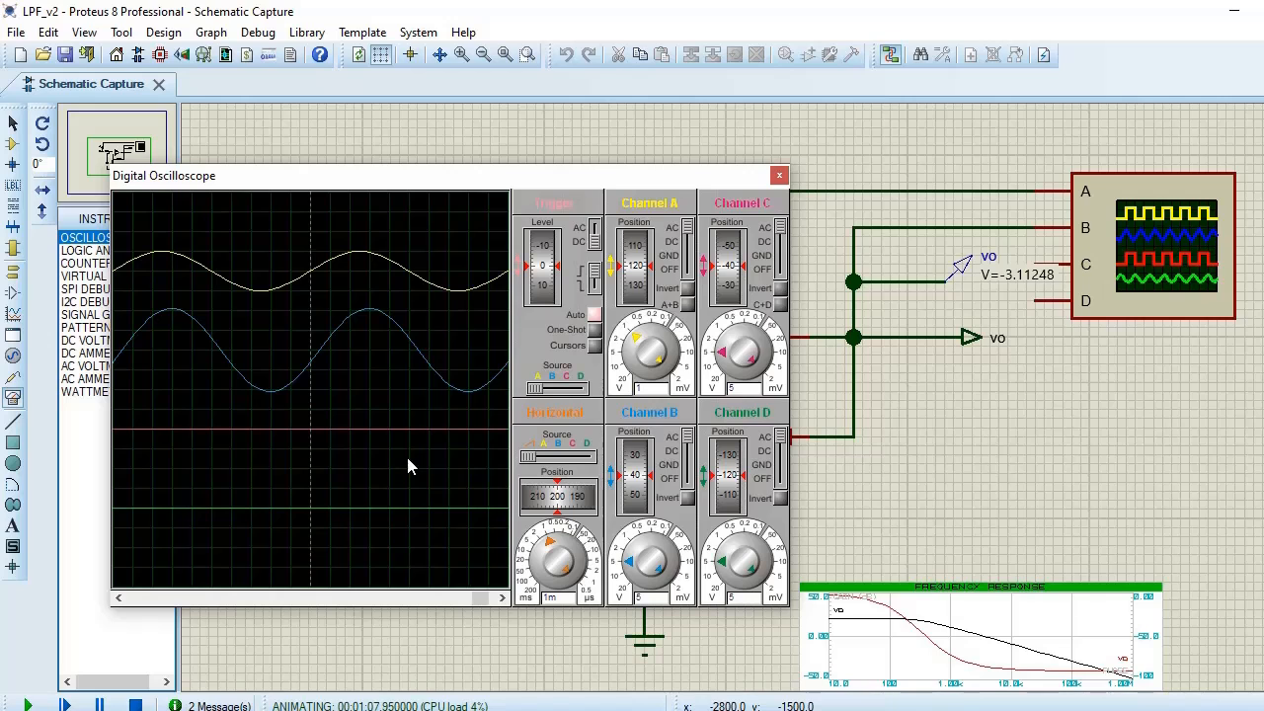
{"action": "left_click_drag", "start_coordinate": [413, 193], "coordinate": [849, 198]}
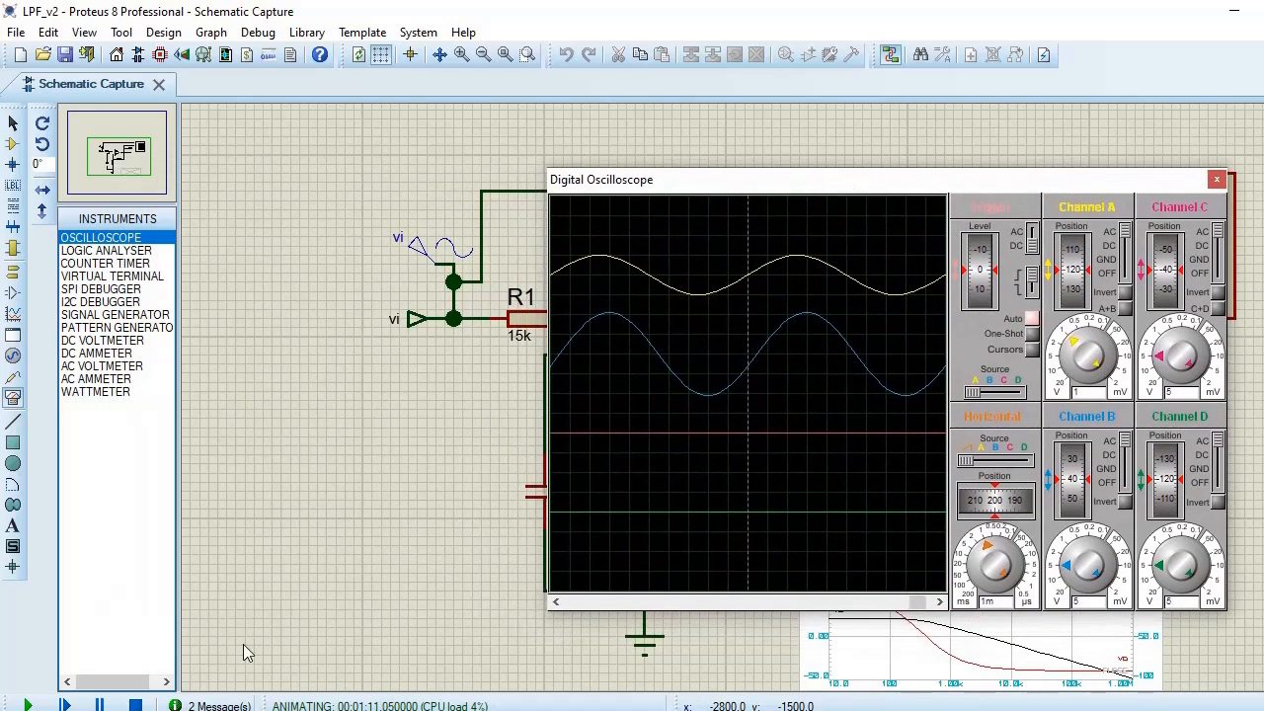
{"action": "left_click", "coordinate": [135, 705]}
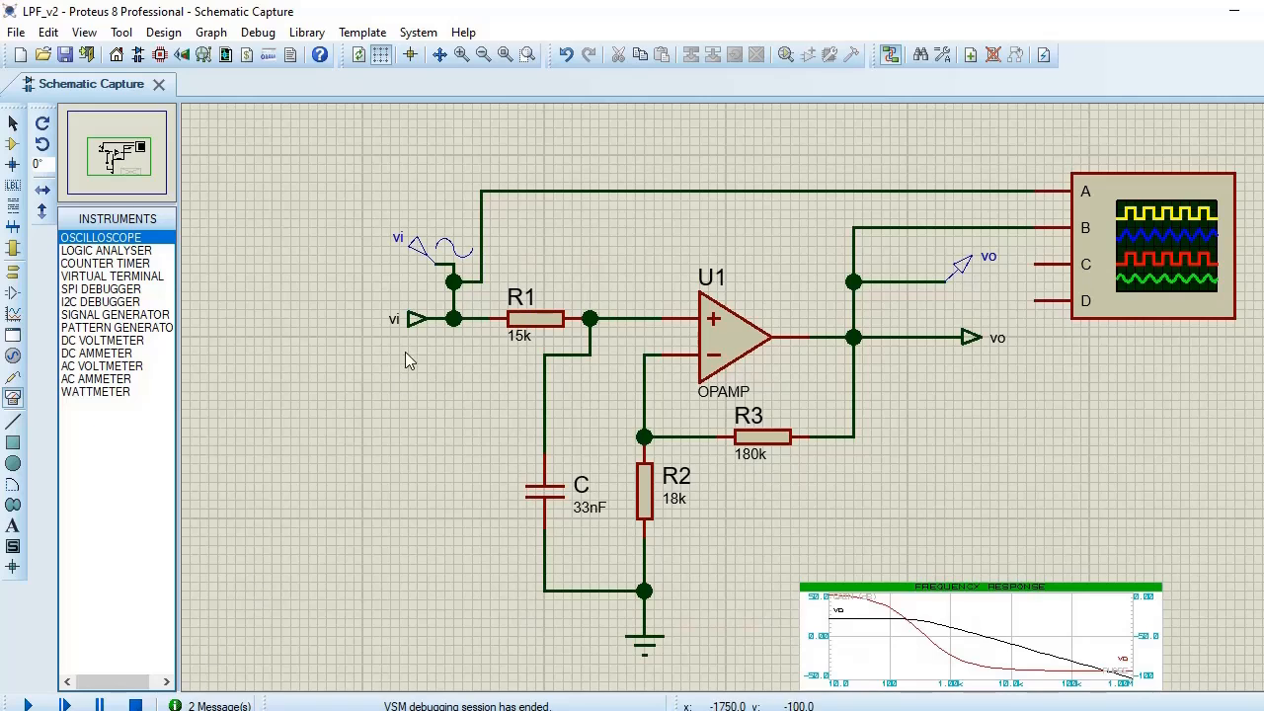
Step: Set the vi sine generator's frequency to 1 kHz
{"action": "right_click", "coordinate": [441, 259]}
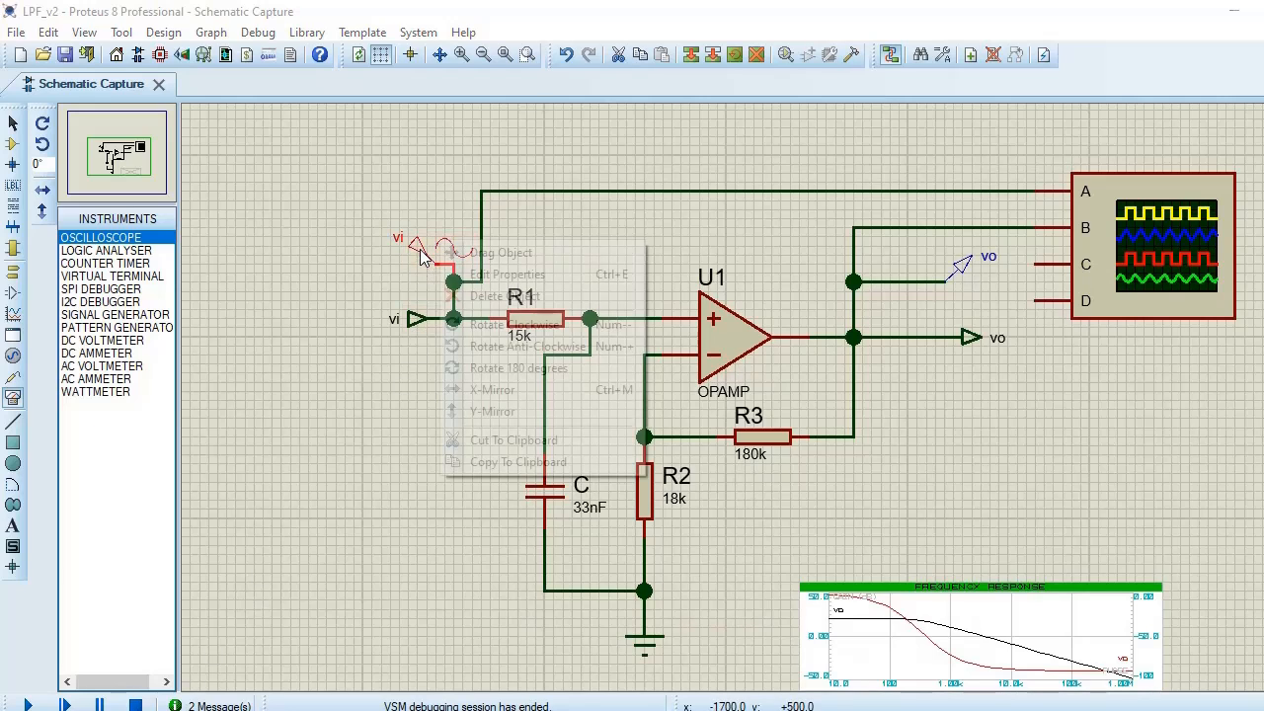
{"action": "left_click", "coordinate": [480, 277]}
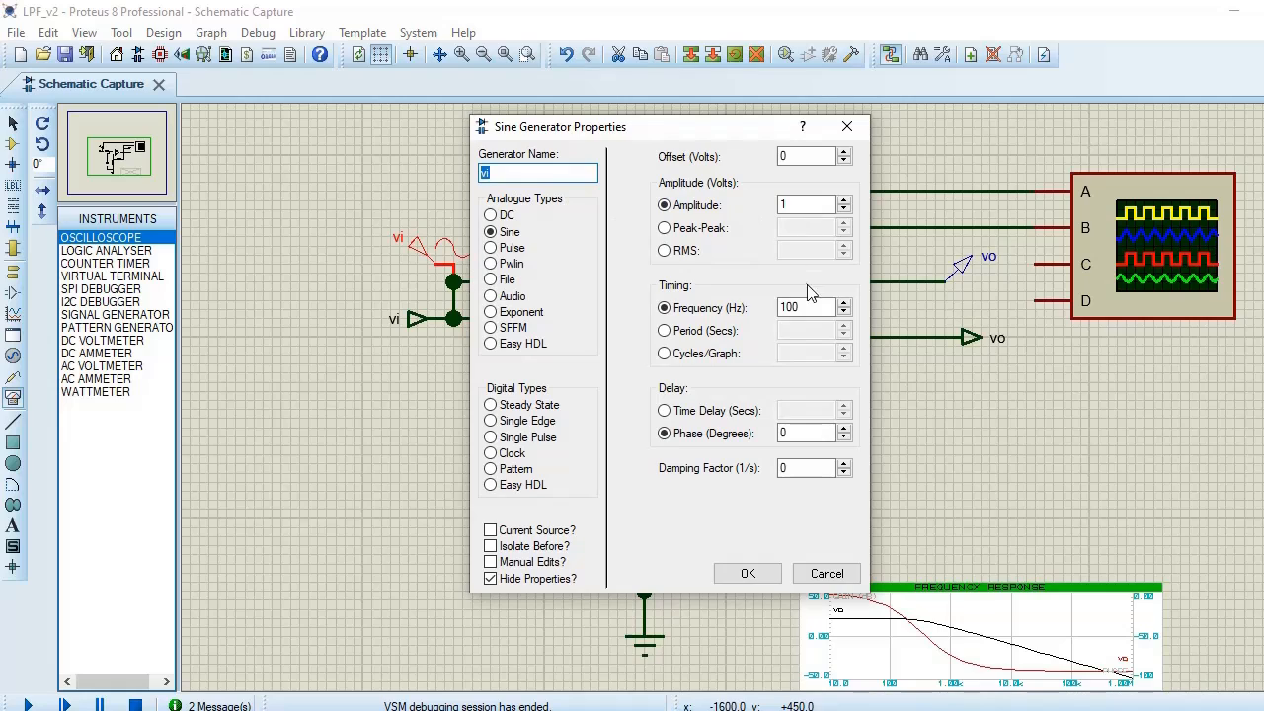
{"action": "left_click", "coordinate": [815, 308]}
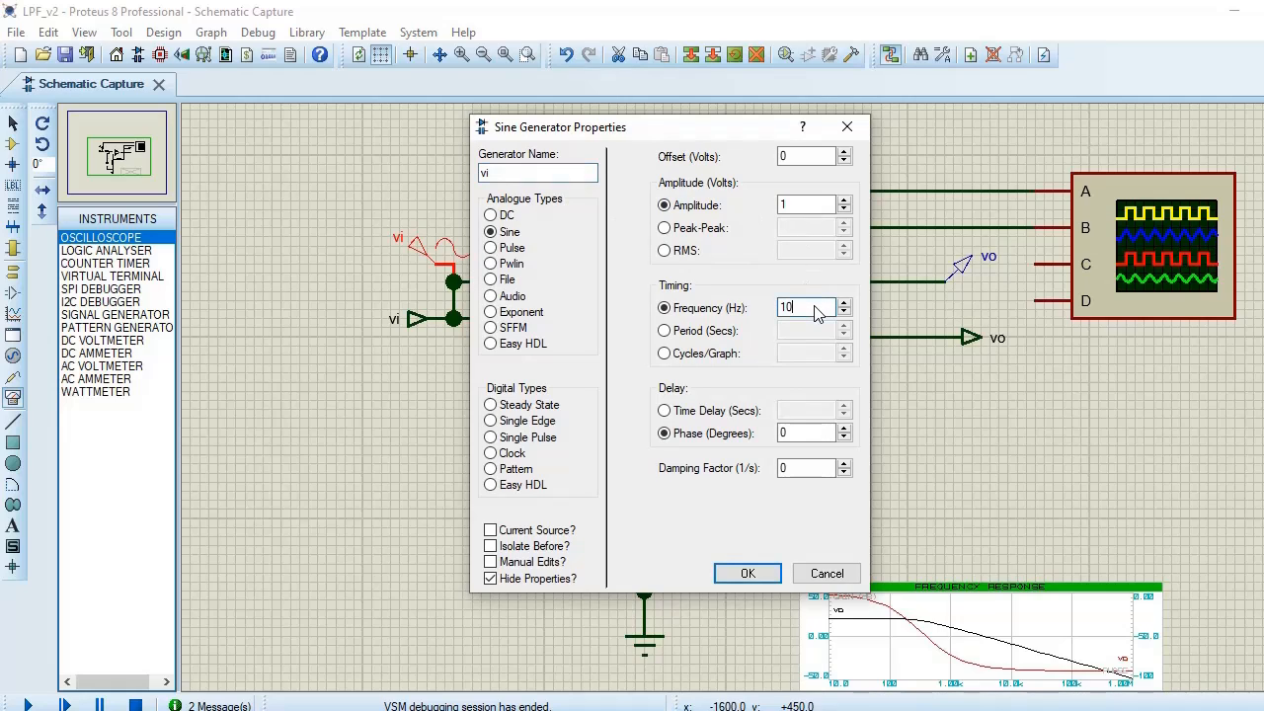
{"action": "key", "text": "BackSpace"}
{"action": "left_click", "coordinate": [750, 575]}
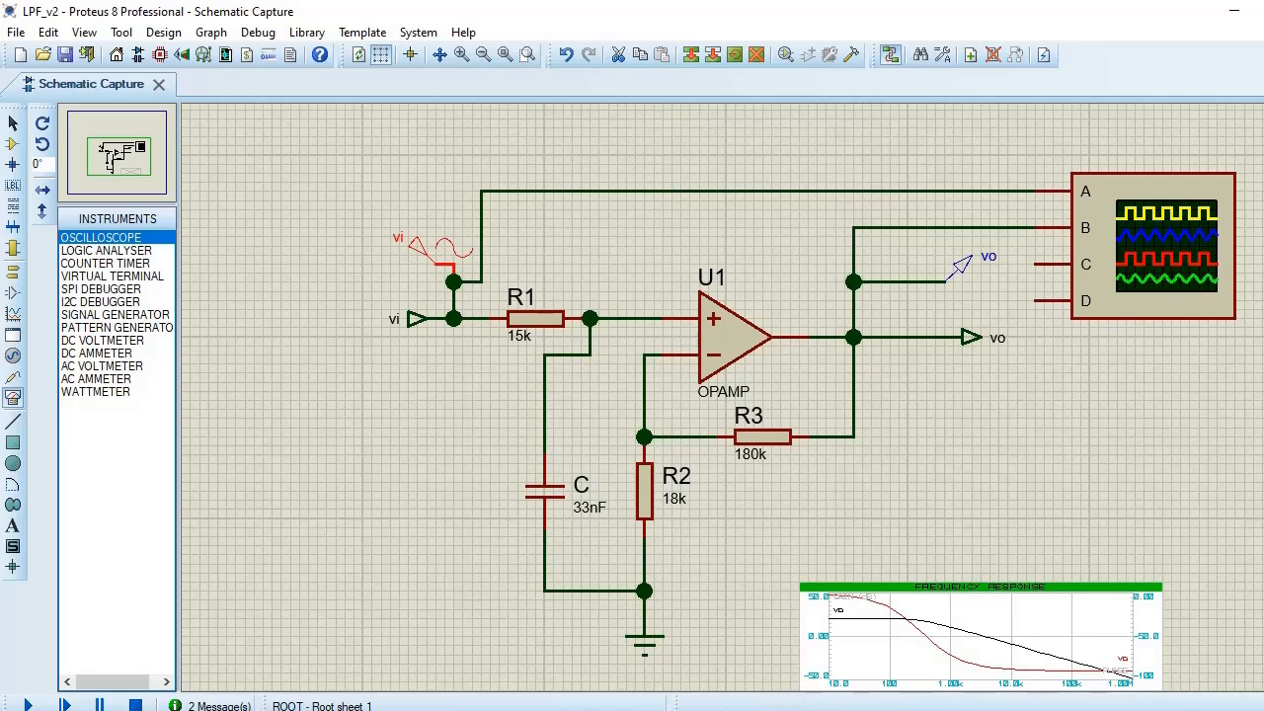
Step: Run the simulation again and set the oscilloscope's horizontal timebase to 0.2 ms per division
{"action": "left_click", "coordinate": [28, 705]}
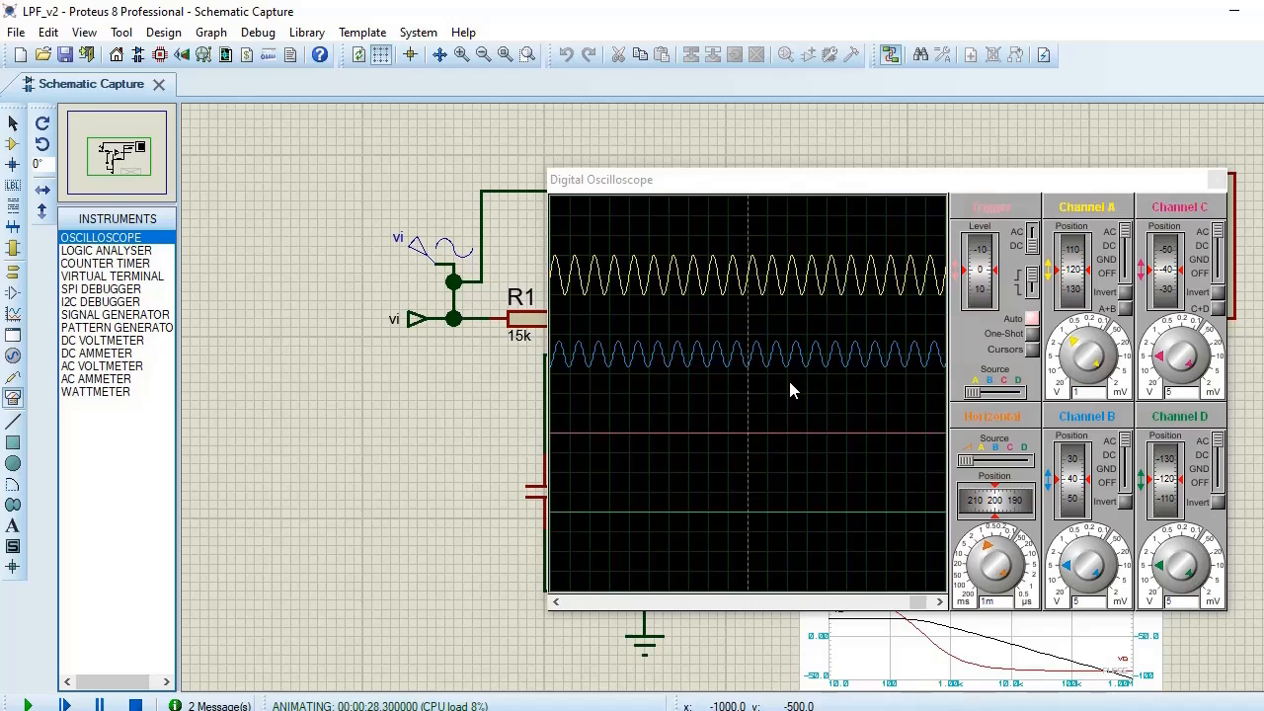
{"action": "left_click", "coordinate": [983, 556]}
{"action": "left_click_drag", "start_coordinate": [979, 549], "coordinate": [1000, 538]}
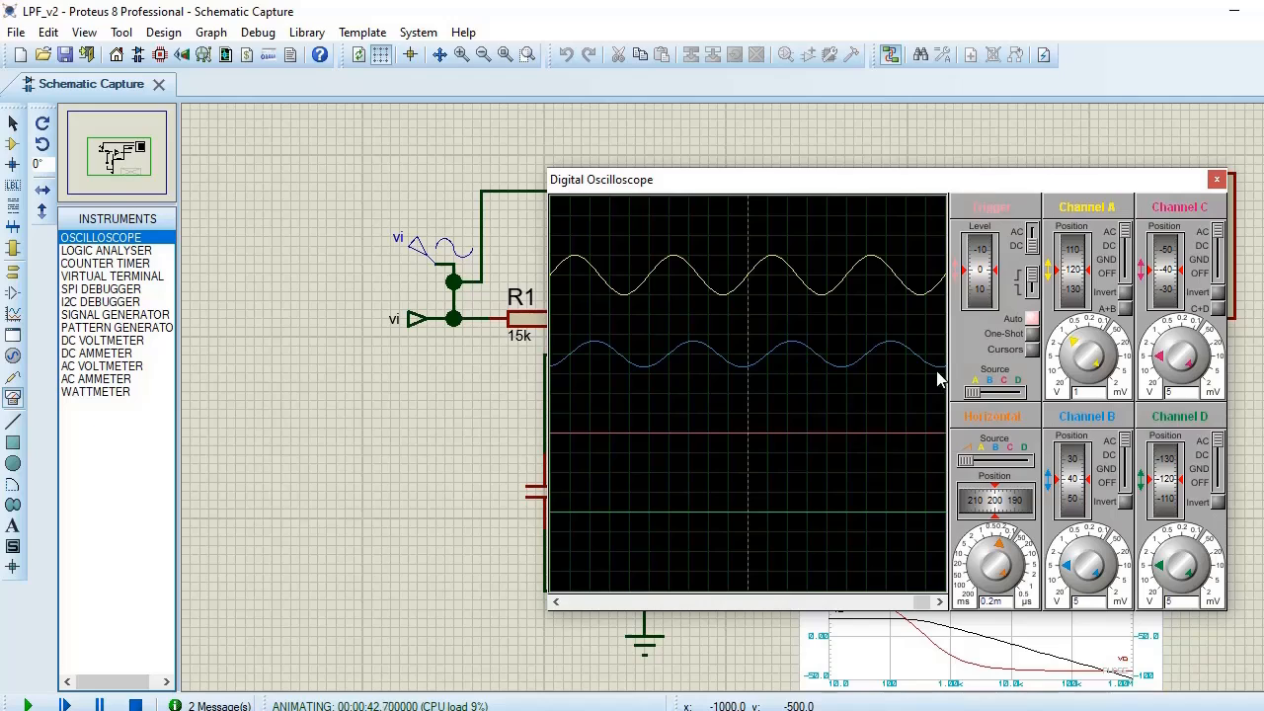
Step: Turn on the oscilloscope cursors and measure the voltage and time at a peak of the channel B waveform
{"action": "left_click", "coordinate": [1032, 349]}
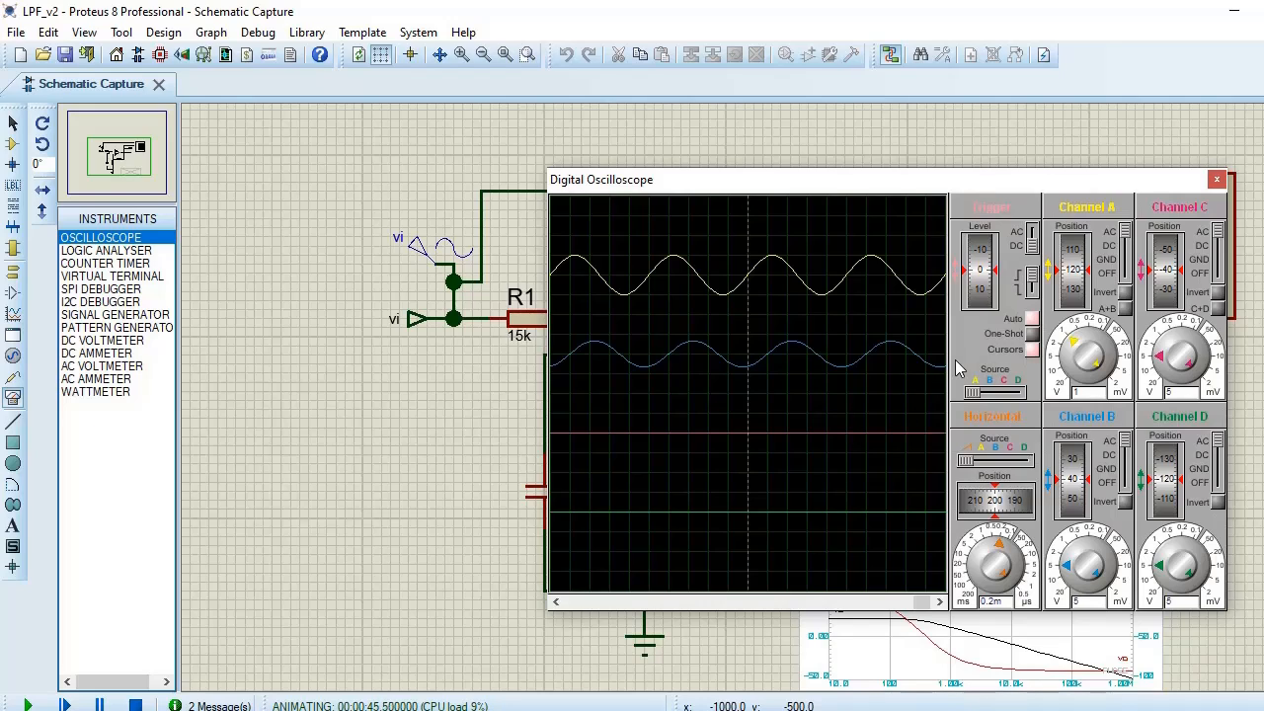
{"action": "right_click", "coordinate": [878, 388]}
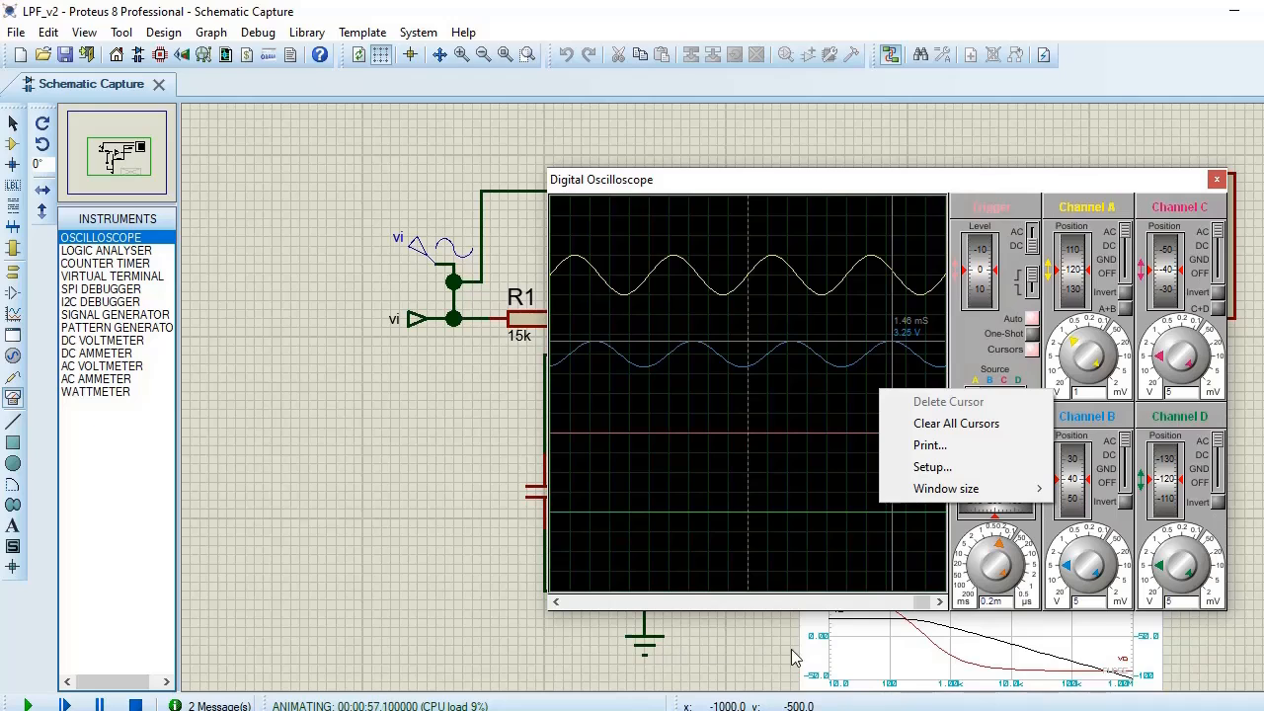
{"action": "left_click", "coordinate": [874, 658]}
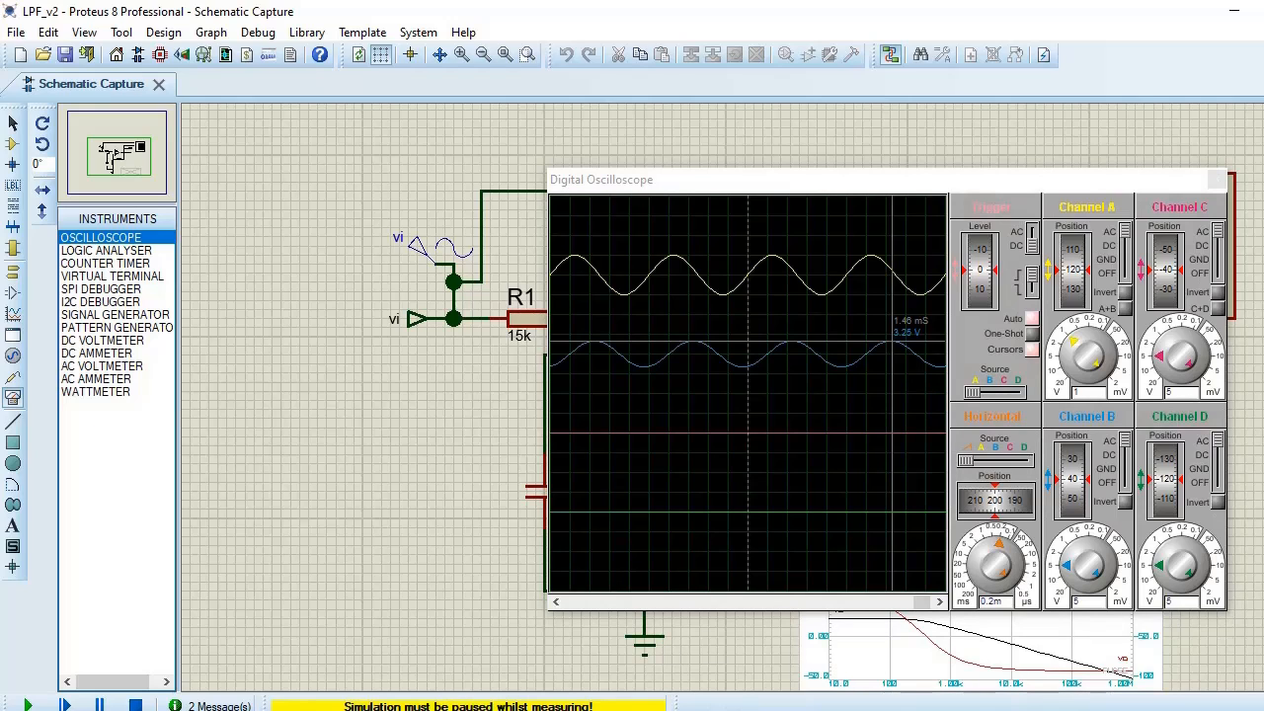
Step: Stop the simulation and open the frequency response graph in its full view, with the program window reduced to show both axes
{"action": "left_click", "coordinate": [135, 705]}
{"action": "right_click", "coordinate": [874, 654]}
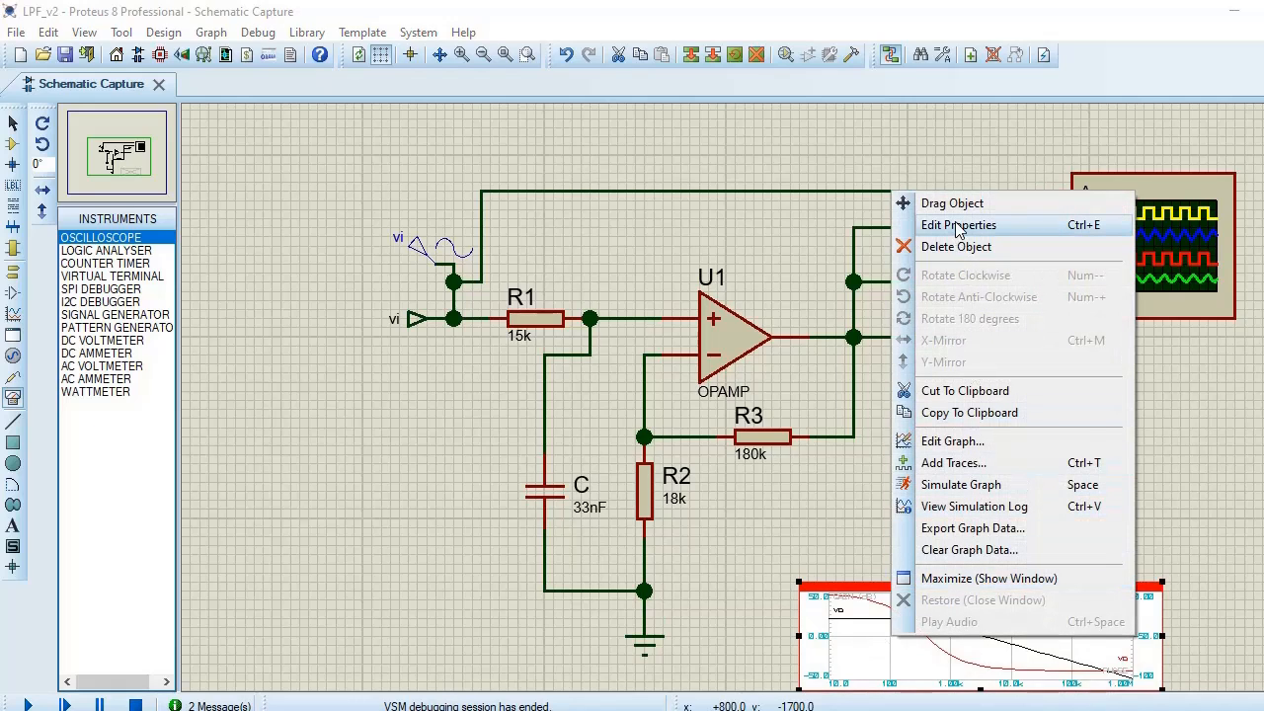
{"action": "left_click", "coordinate": [1005, 581]}
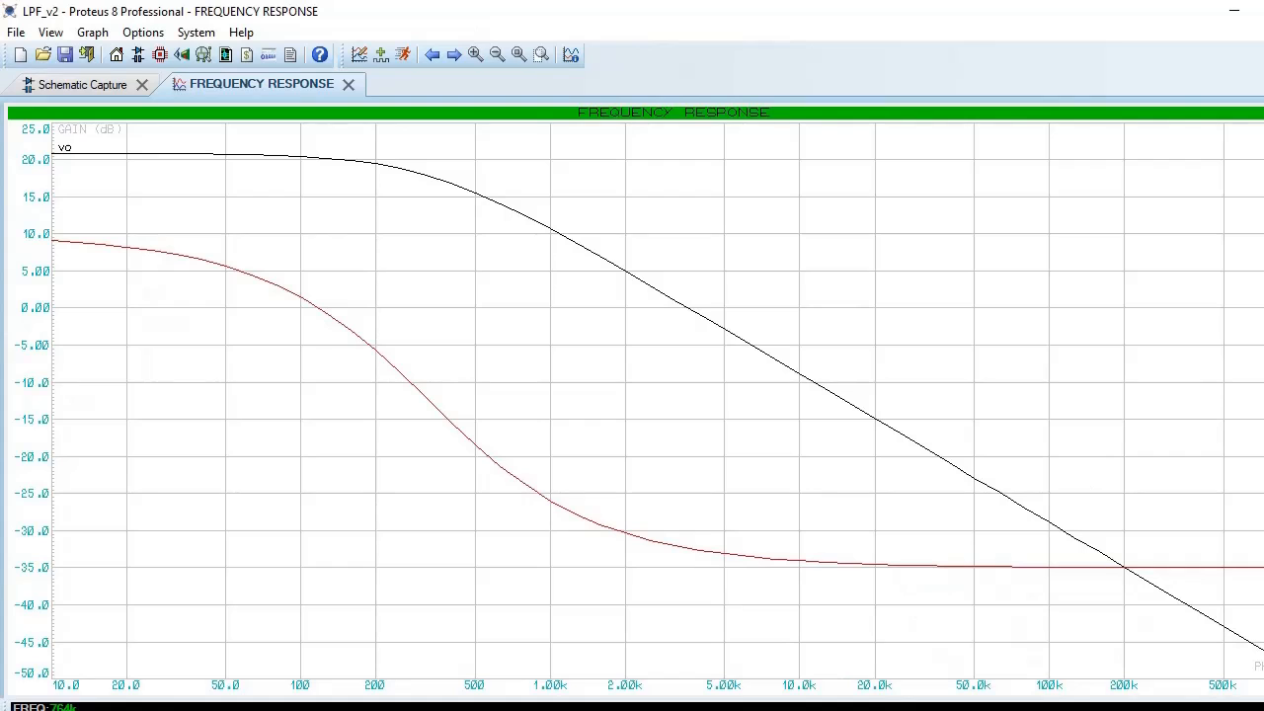
{"action": "left_click", "coordinate": [1262, 11]}
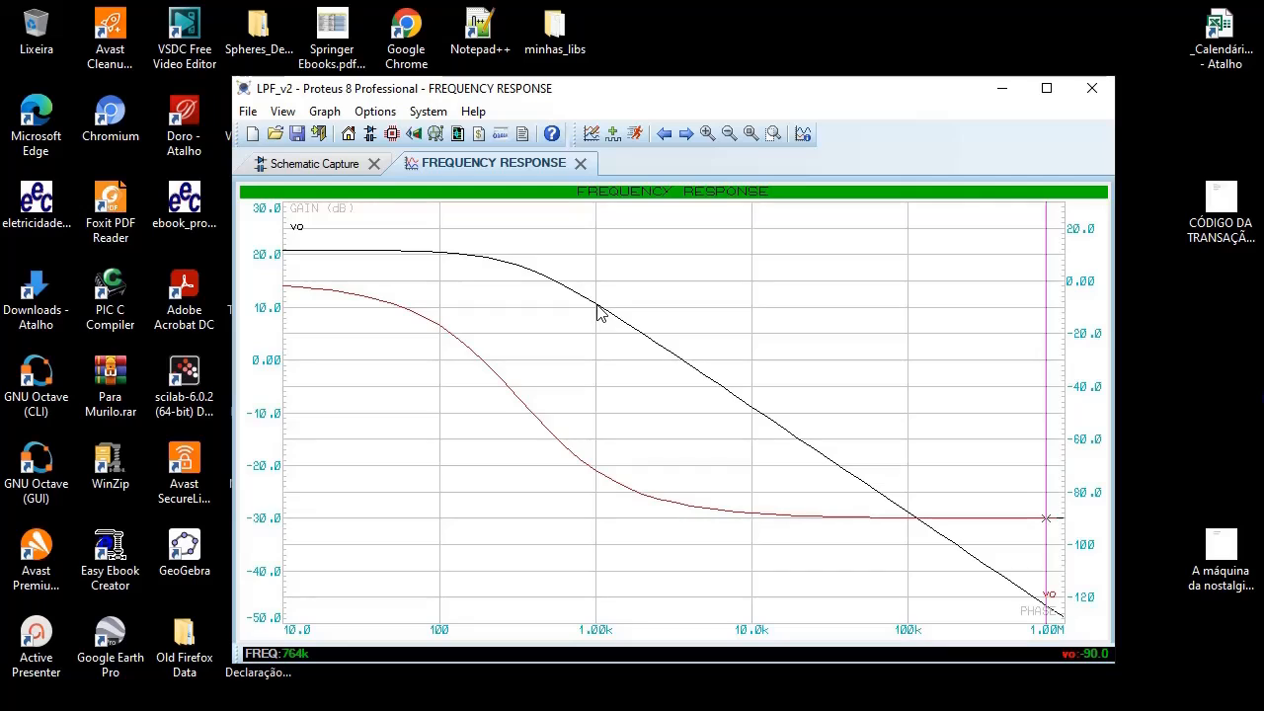
Step: Read the vo gain on the frequency response curve at 100 Hz and 1 kHz, and restore the window to full size
{"action": "left_click", "coordinate": [441, 259]}
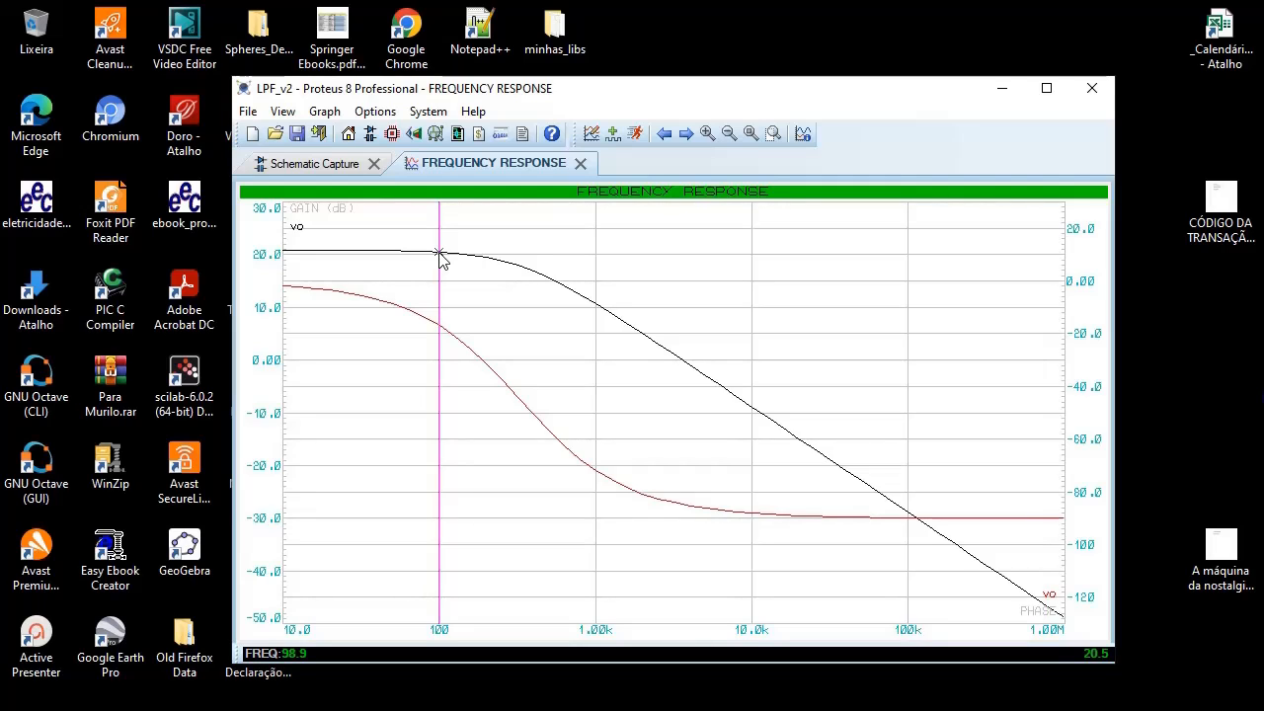
{"action": "left_click", "coordinate": [595, 308]}
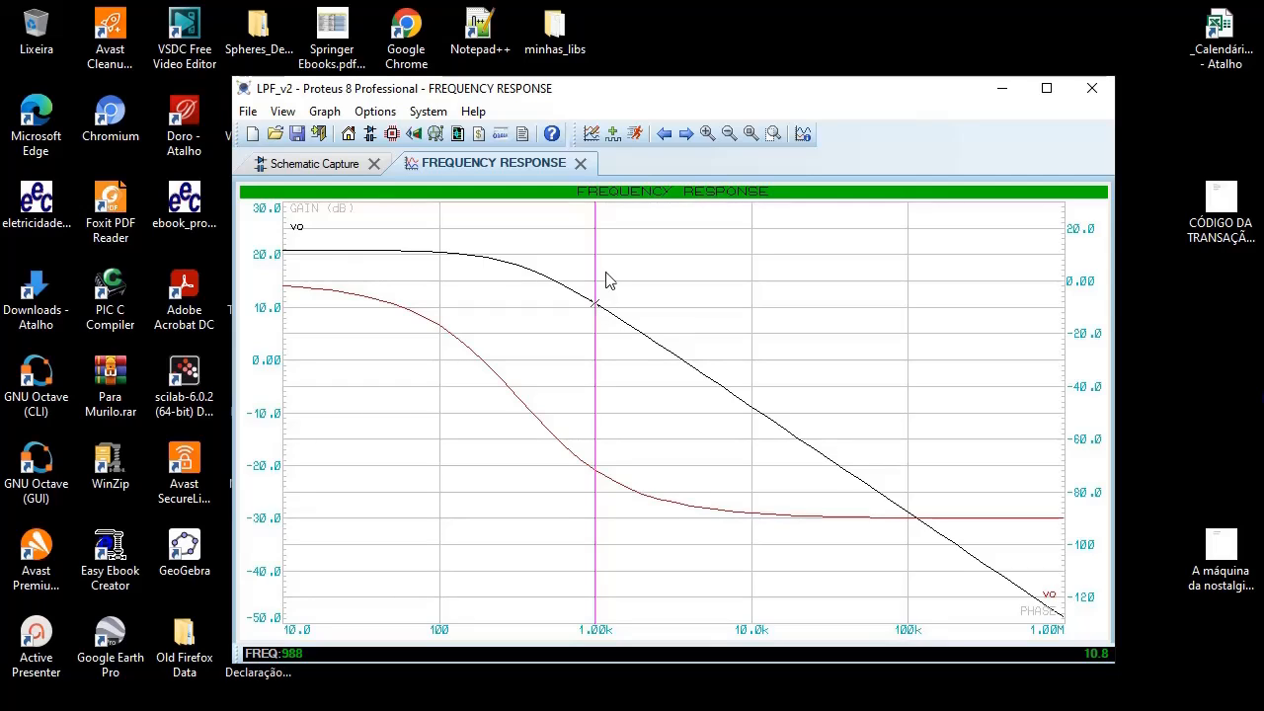
{"action": "left_click", "coordinate": [441, 257]}
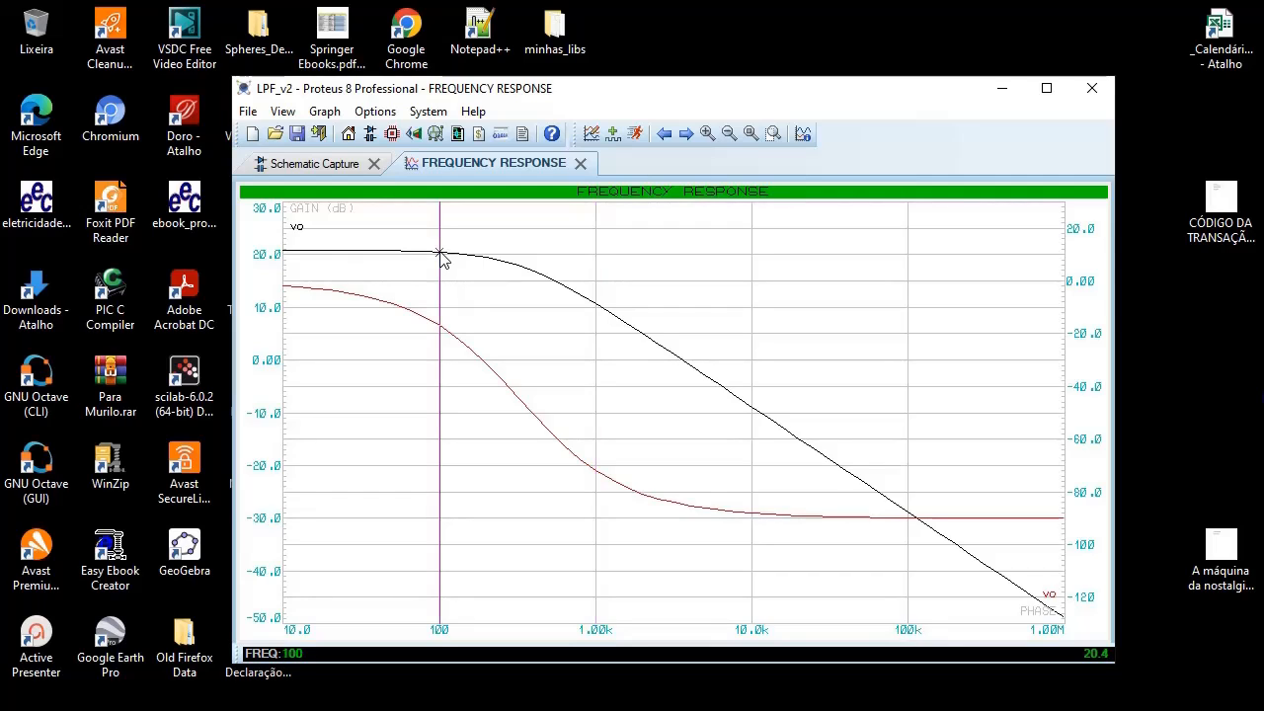
{"action": "left_click", "coordinate": [597, 312]}
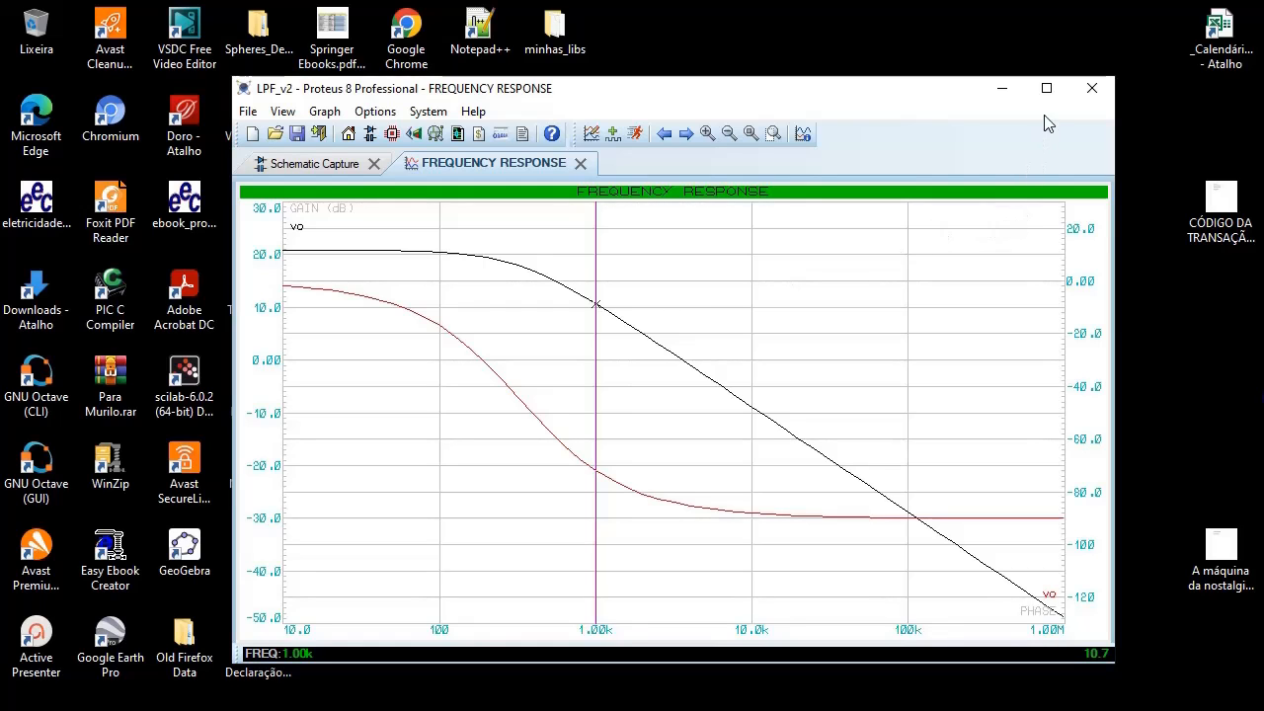
{"action": "left_click", "coordinate": [1047, 88]}
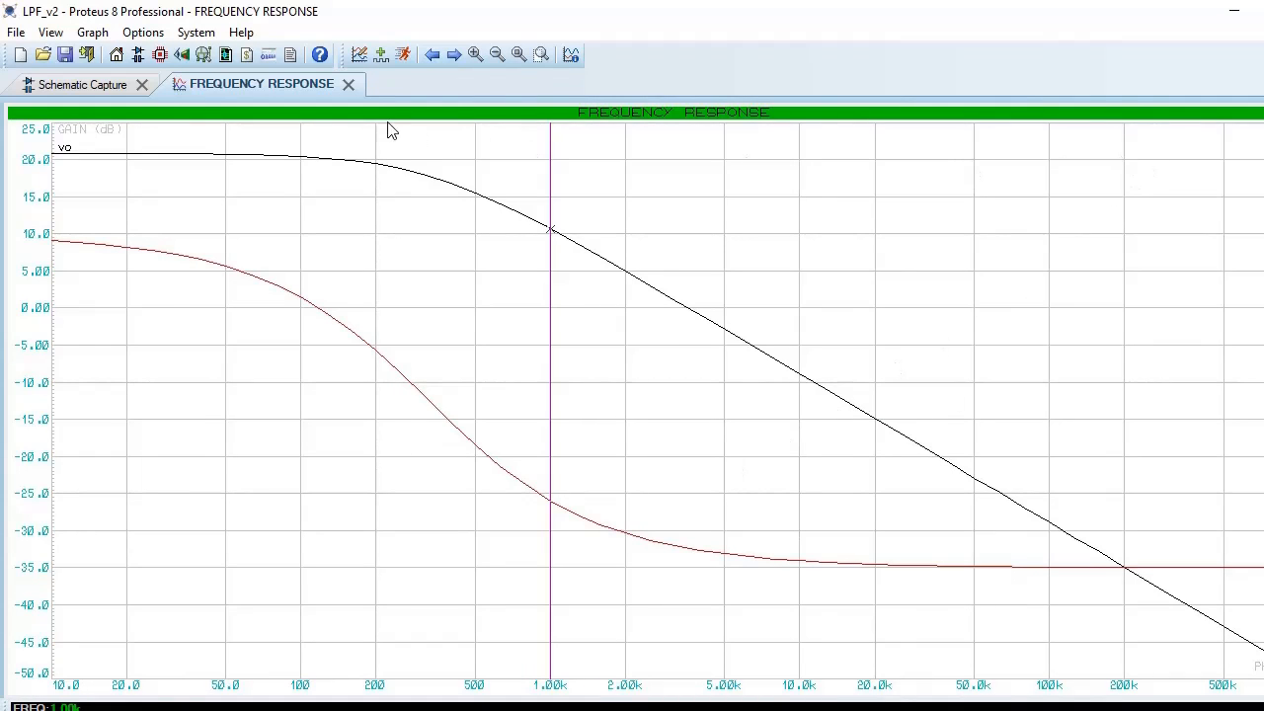
Step: Close the frequency response graph and exit the program, saving the changes to the project
{"action": "left_click", "coordinate": [349, 85]}
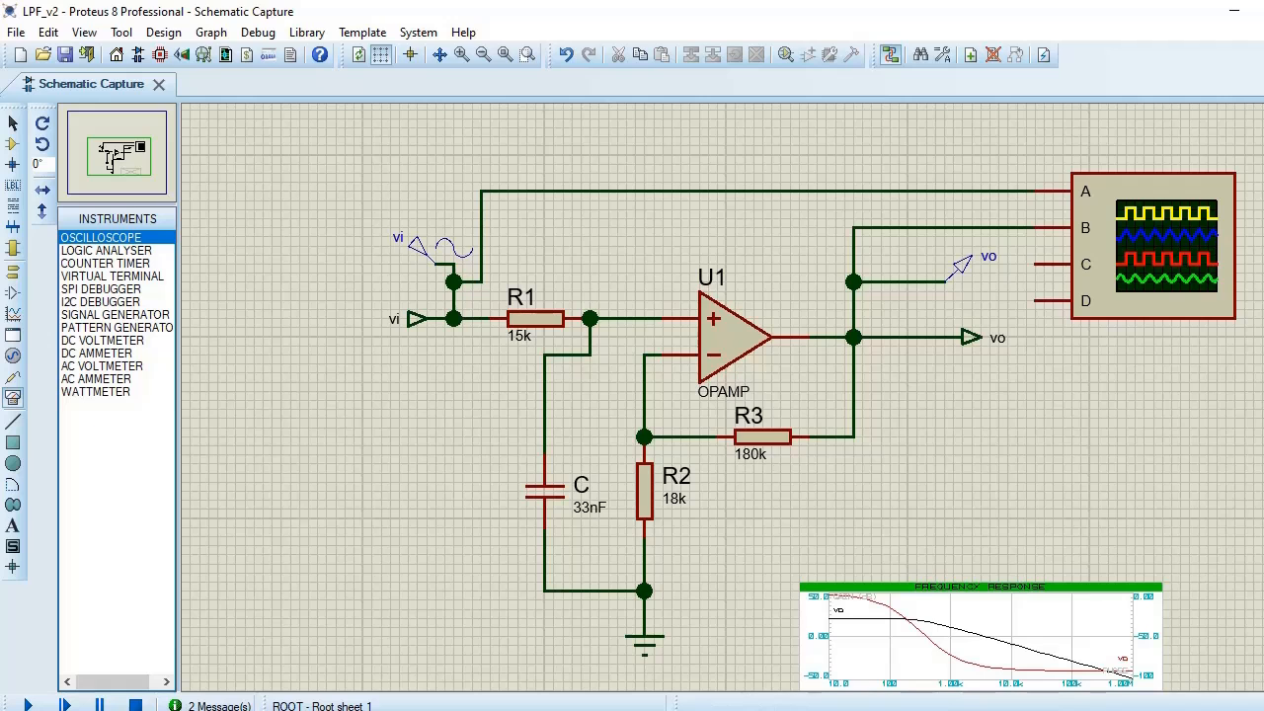
{"action": "key", "text": "alt+F4"}
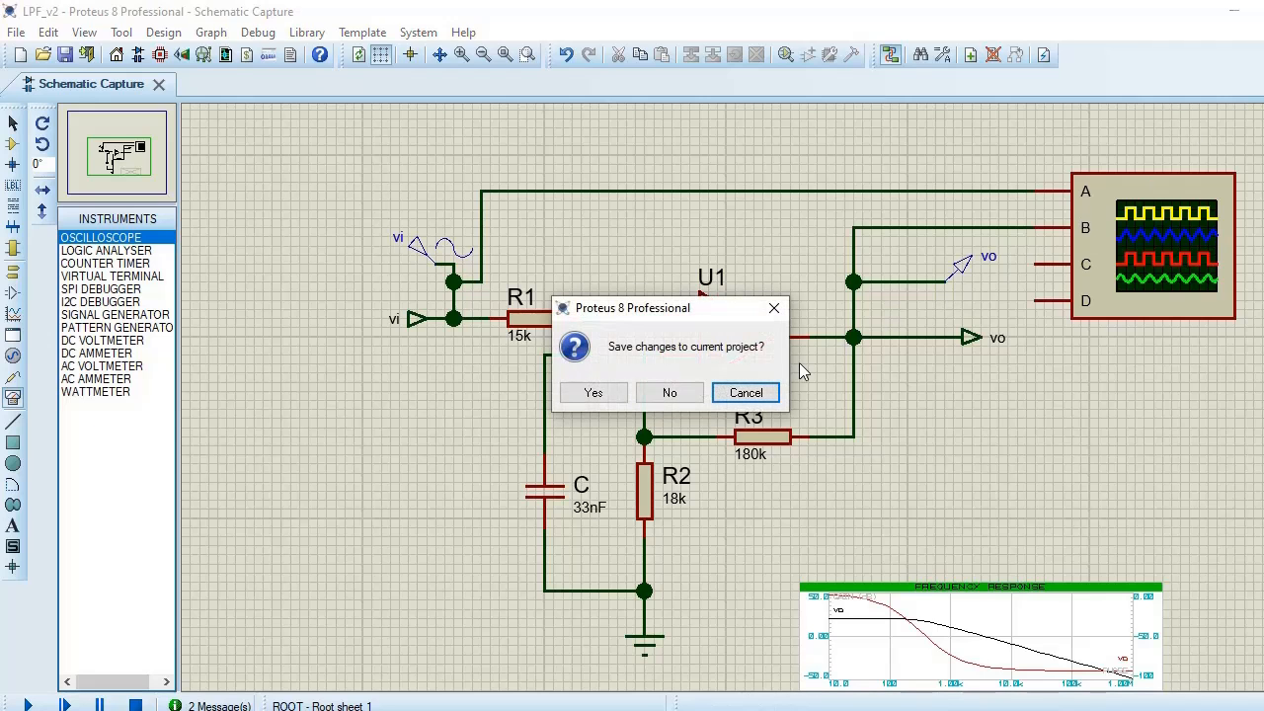
{"action": "left_click", "coordinate": [599, 395]}
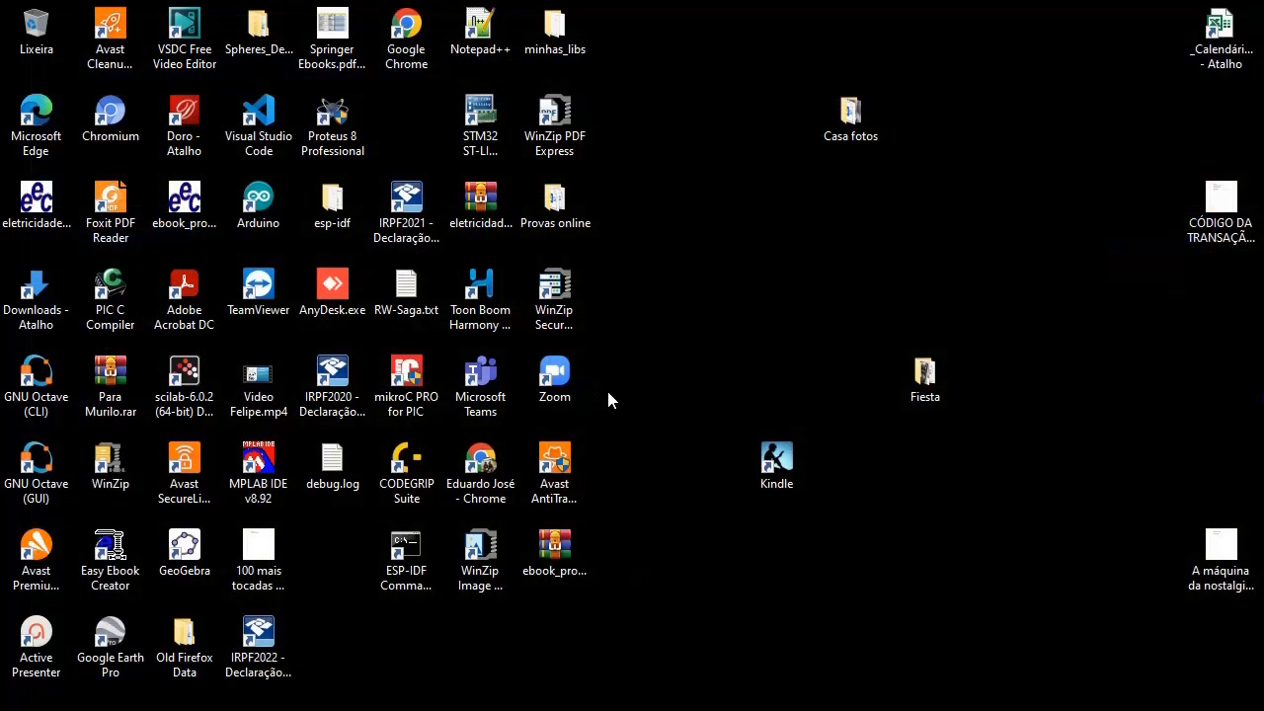